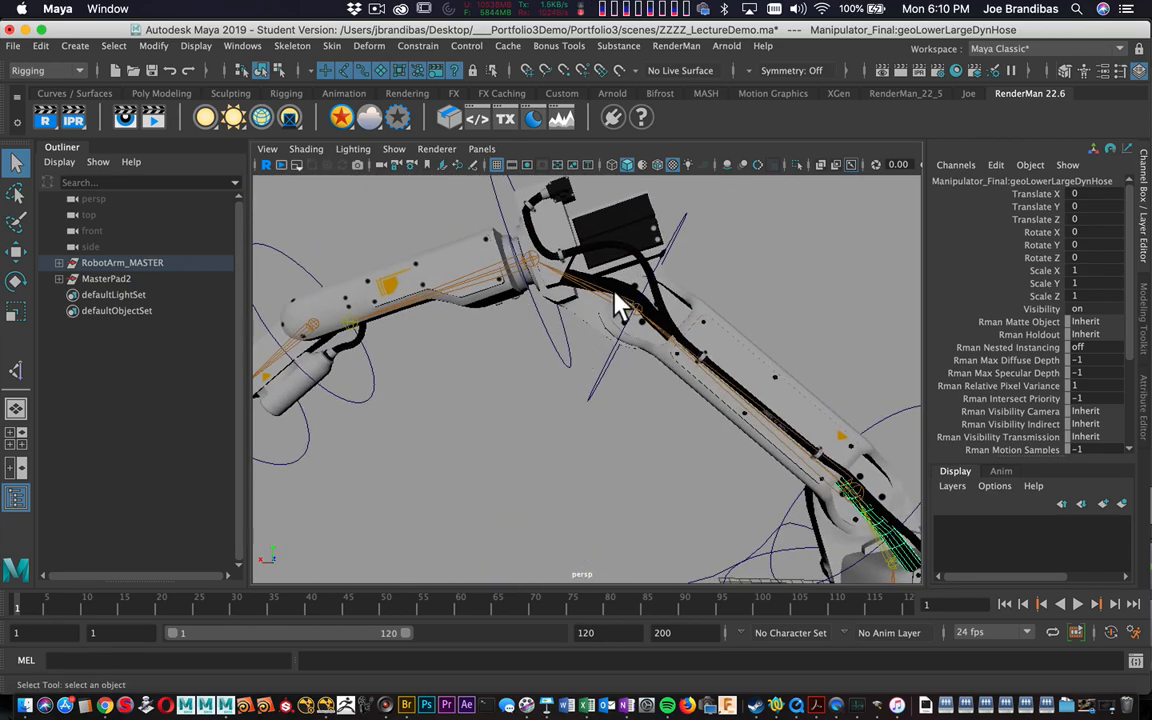
# Step: Examine the hoses along the robot arm, selecting the middle large hose at the elbow and the lower large hose near the base
pyautogui.click(617, 303)
pyautogui.keyDown('alt'); pyautogui.moveTo(617, 303); pyautogui.dragTo(655, 403, button='right'); pyautogui.keyUp('alt')
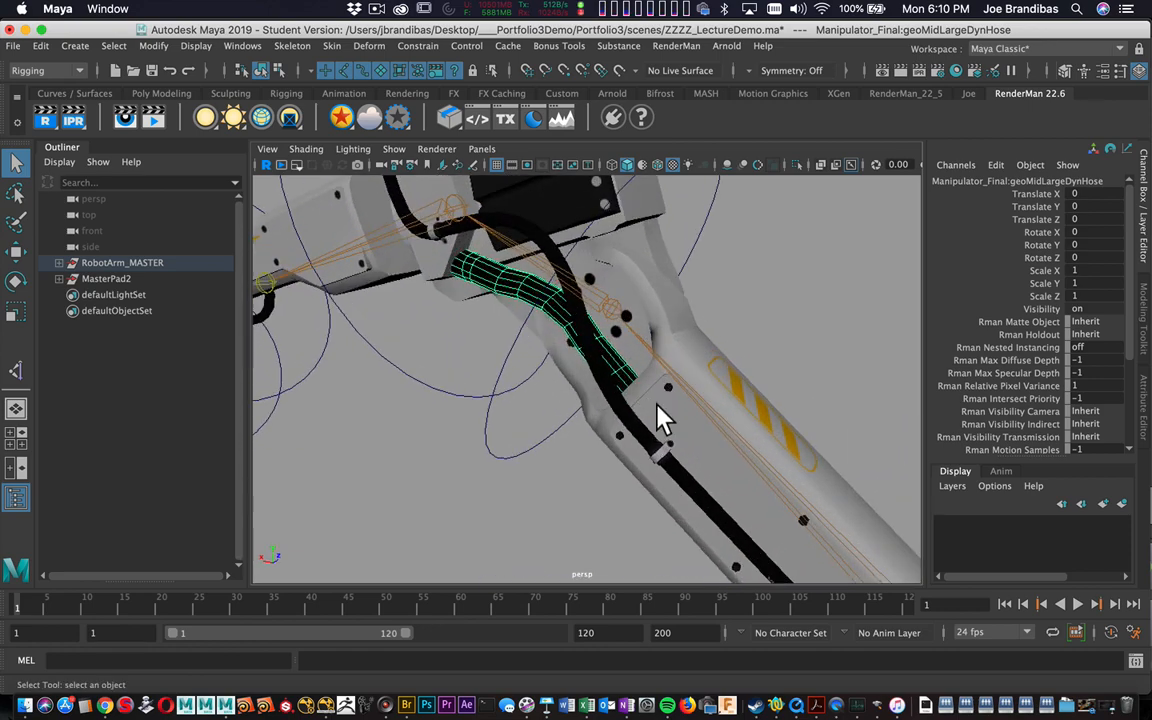
pyautogui.keyDown('alt'); pyautogui.moveTo(655, 403); pyautogui.dragTo(640, 360); pyautogui.keyUp('alt')
pyautogui.click(544, 358)
pyautogui.click(594, 299)
pyautogui.keyDown('alt'); pyautogui.moveTo(740, 395); pyautogui.dragTo(656, 419); pyautogui.keyUp('alt')
pyautogui.keyDown('alt'); pyautogui.moveTo(656, 419); pyautogui.dragTo(699, 391, button='middle'); pyautogui.keyUp('alt')
pyautogui.keyDown('alt'); pyautogui.moveTo(699, 391); pyautogui.dragTo(728, 308); pyautogui.keyUp('alt')
pyautogui.click(632, 324)
pyautogui.keyDown('alt'); pyautogui.moveTo(728, 308); pyautogui.dragTo(750, 414, button='middle'); pyautogui.keyUp('alt')
pyautogui.keyDown('alt'); pyautogui.moveTo(750, 414); pyautogui.dragTo(613, 418); pyautogui.keyUp('alt')
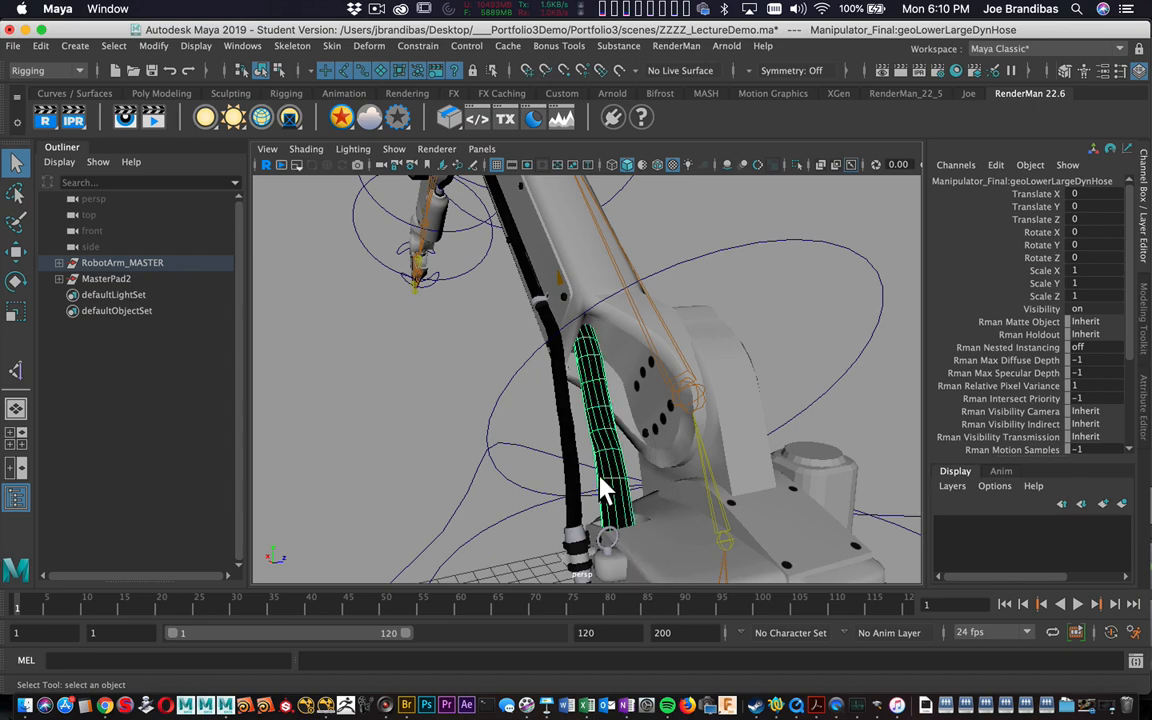
# Step: Inspect the lower large hose from several angles, including where its two ends meet the base and the arm
pyautogui.keyDown('alt'); pyautogui.moveTo(617, 483); pyautogui.dragTo(597, 510); pyautogui.keyUp('alt')
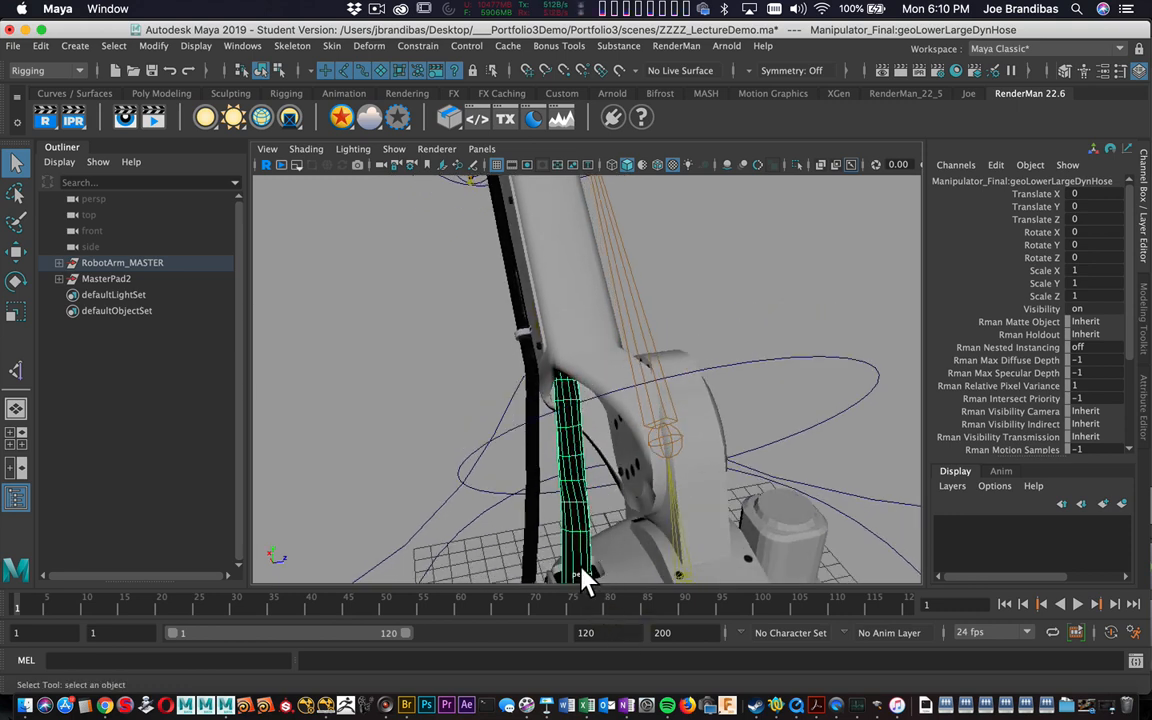
pyautogui.keyDown('alt'); pyautogui.moveTo(585, 578); pyautogui.dragTo(648, 528); pyautogui.keyUp('alt')
pyautogui.keyDown('alt'); pyautogui.moveTo(655, 372); pyautogui.dragTo(586, 487); pyautogui.keyUp('alt')
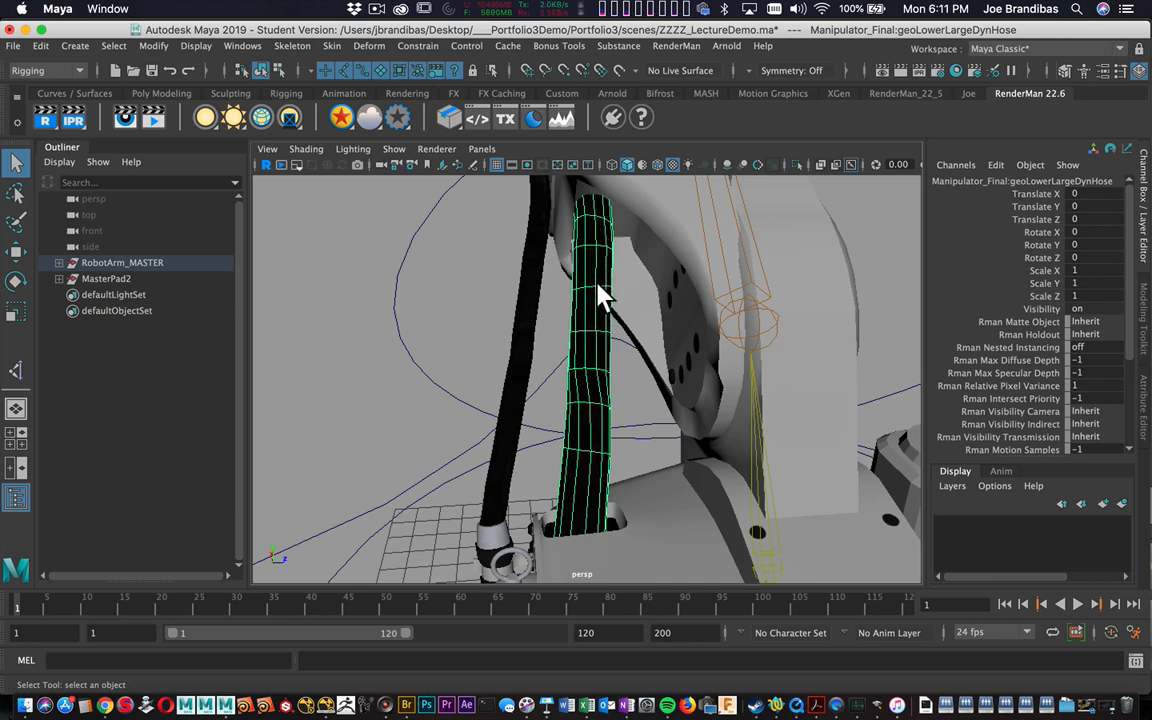
pyautogui.keyDown('alt'); pyautogui.moveTo(600, 295); pyautogui.dragTo(725, 275); pyautogui.keyUp('alt')
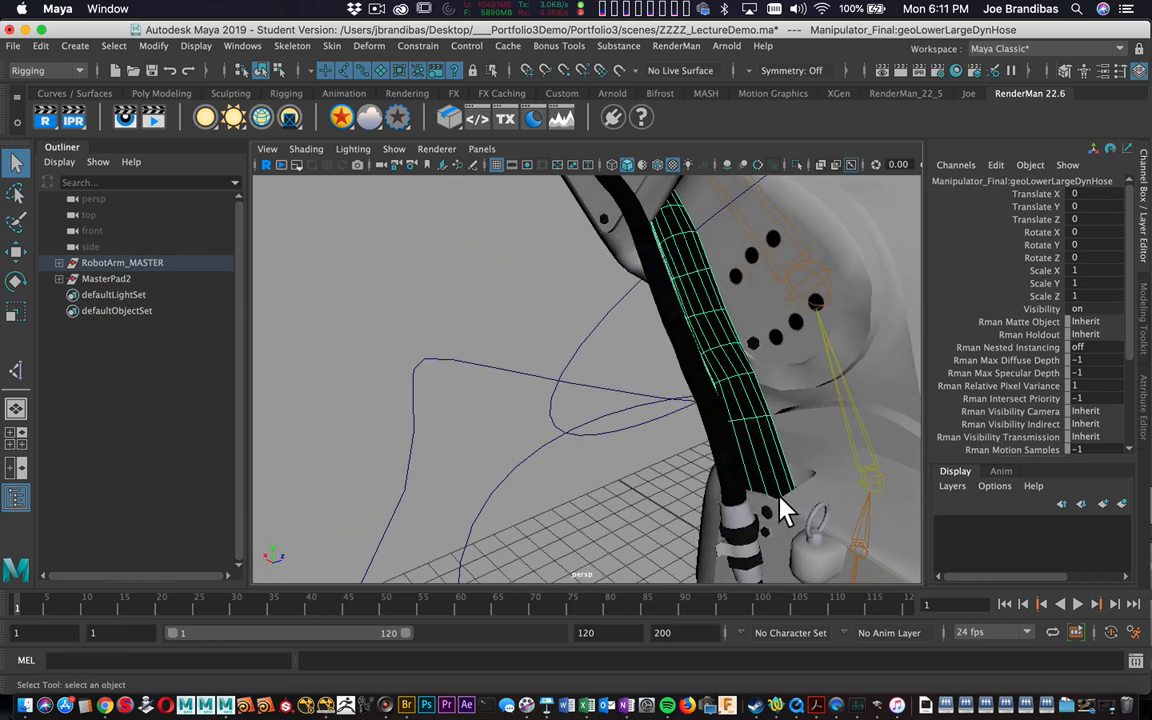
pyautogui.keyDown('alt'); pyautogui.moveTo(784, 512); pyautogui.dragTo(598, 440); pyautogui.keyUp('alt')
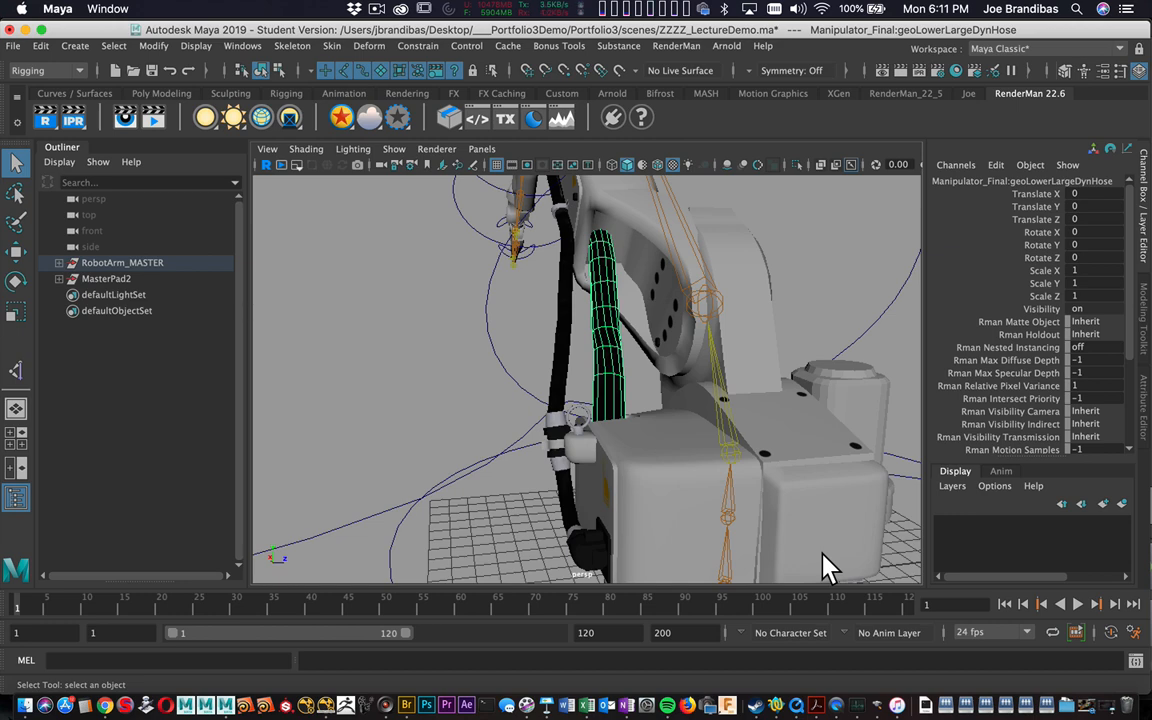
pyautogui.keyDown('alt'); pyautogui.moveTo(748, 437); pyautogui.dragTo(812, 385); pyautogui.keyUp('alt')
pyautogui.keyDown('alt'); pyautogui.moveTo(748, 321); pyautogui.dragTo(742, 386); pyautogui.keyUp('alt')
pyautogui.press('super+1')
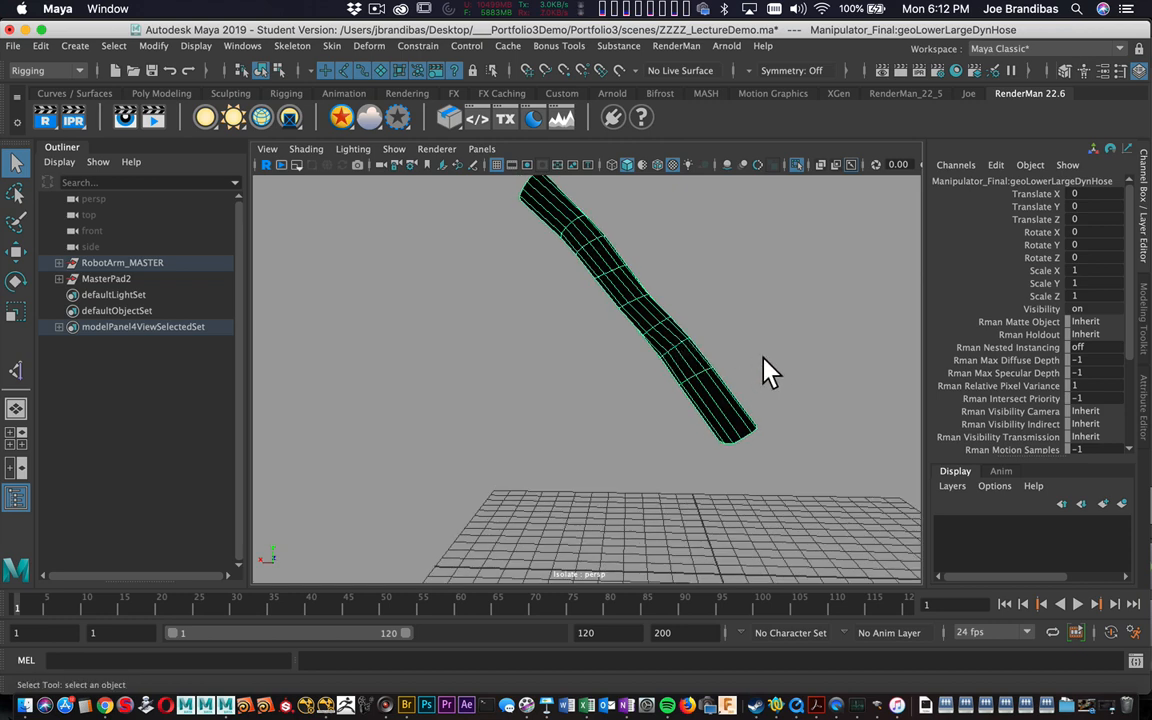
pyautogui.press('super+1')
pyautogui.keyDown('alt'); pyautogui.moveTo(766, 368); pyautogui.dragTo(648, 368); pyautogui.keyUp('alt')
pyautogui.click(780, 338)
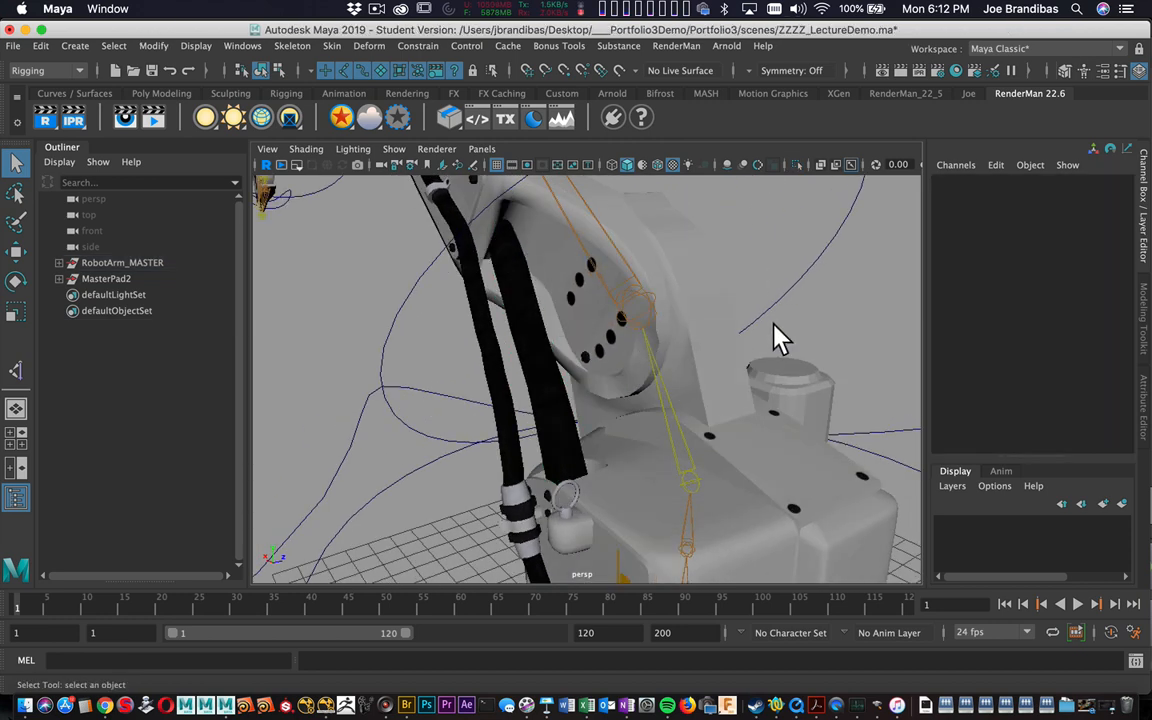
# Step: Isolate the lower large hose in the perspective view and bring its lower end close
pyautogui.keyDown('alt'); pyautogui.moveTo(780, 338); pyautogui.dragTo(497, 421); pyautogui.keyUp('alt')
pyautogui.click(582, 399)
pyautogui.keyDown('alt'); pyautogui.moveTo(415, 345); pyautogui.dragTo(518, 371, button='right'); pyautogui.keyUp('alt')
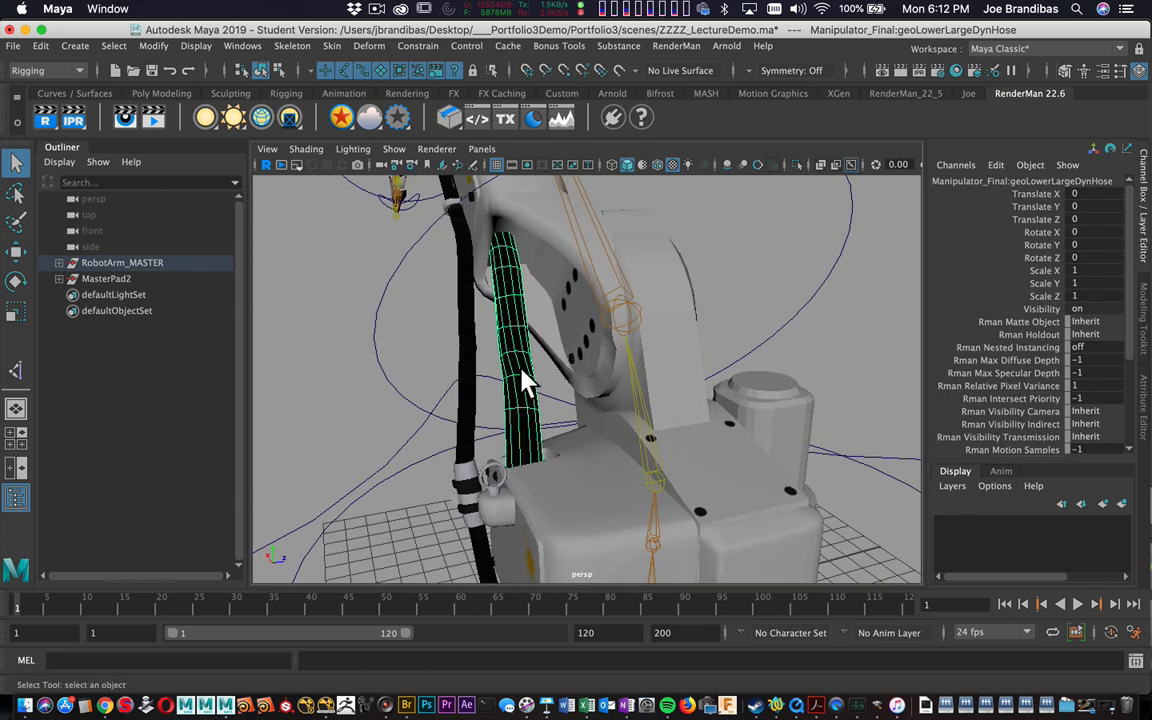
pyautogui.press('super+1')
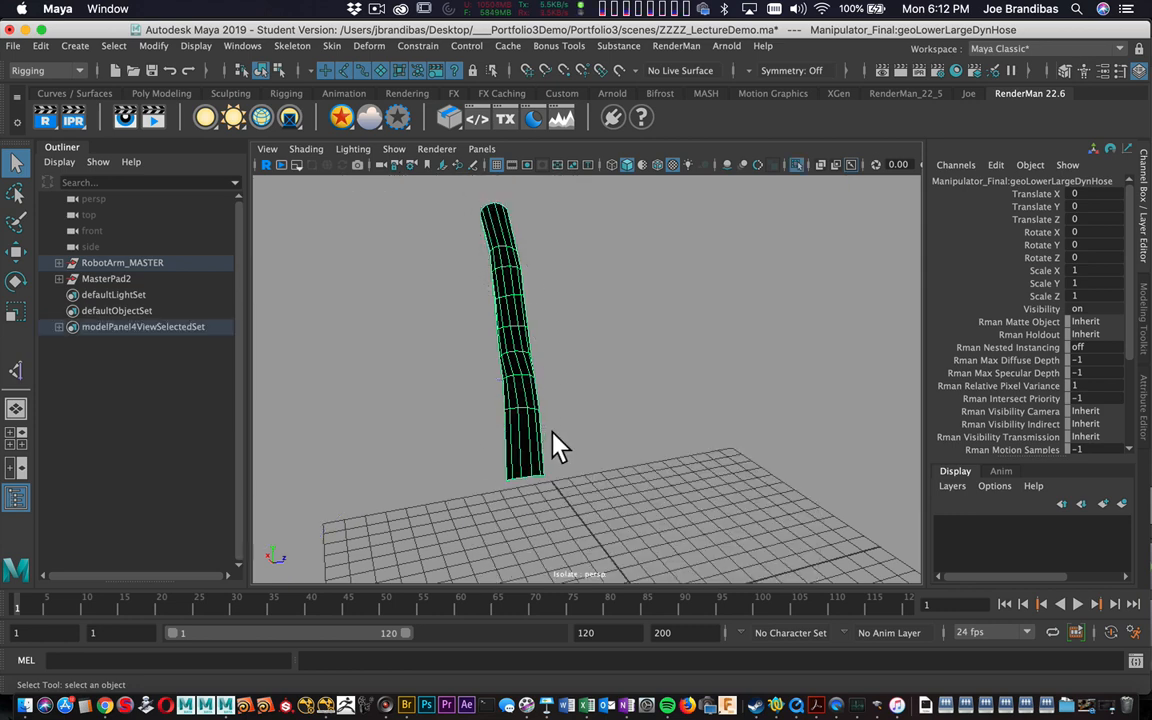
pyautogui.keyDown('alt'); pyautogui.moveTo(561, 442); pyautogui.dragTo(708, 458); pyautogui.keyUp('alt')
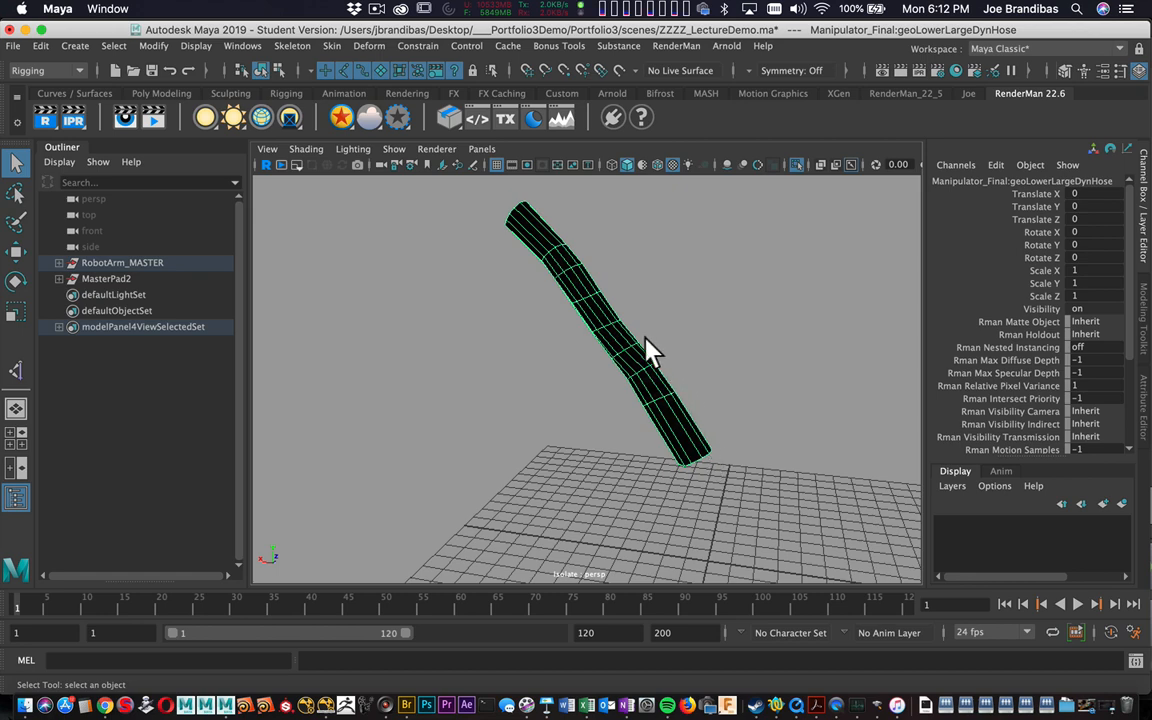
pyautogui.keyDown('alt'); pyautogui.moveTo(663, 373); pyautogui.dragTo(490, 476); pyautogui.keyUp('alt')
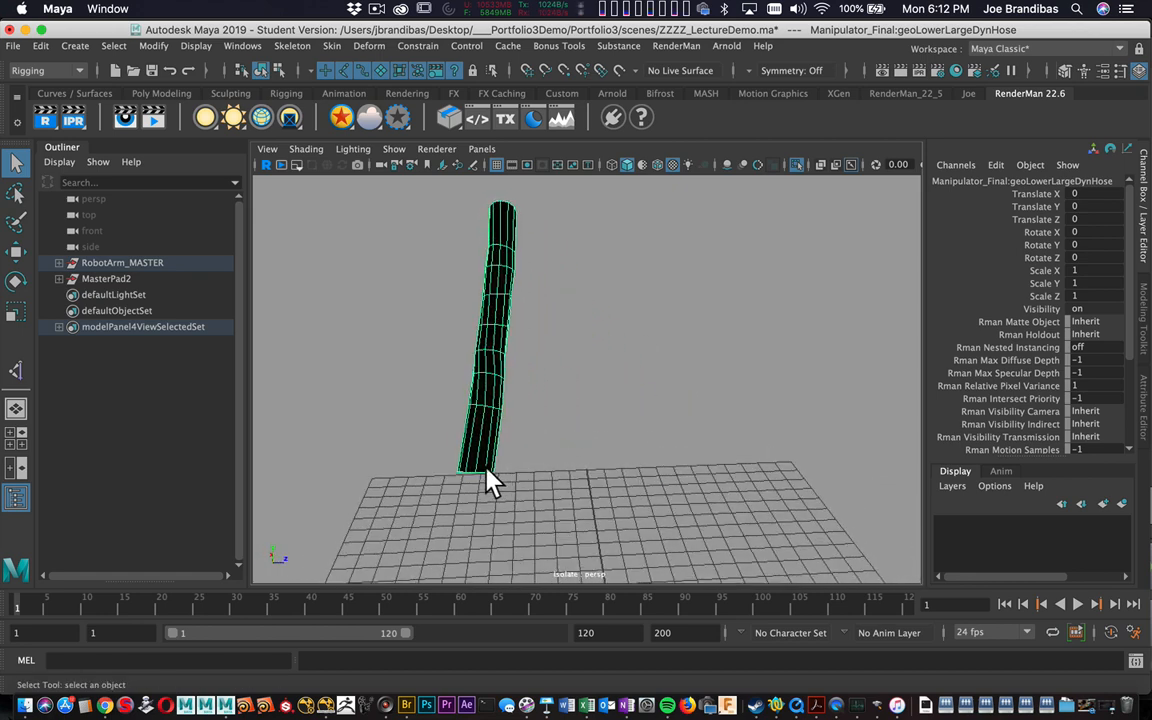
pyautogui.keyDown('alt'); pyautogui.moveTo(510, 393); pyautogui.dragTo(520, 346, button='middle'); pyautogui.keyUp('alt')
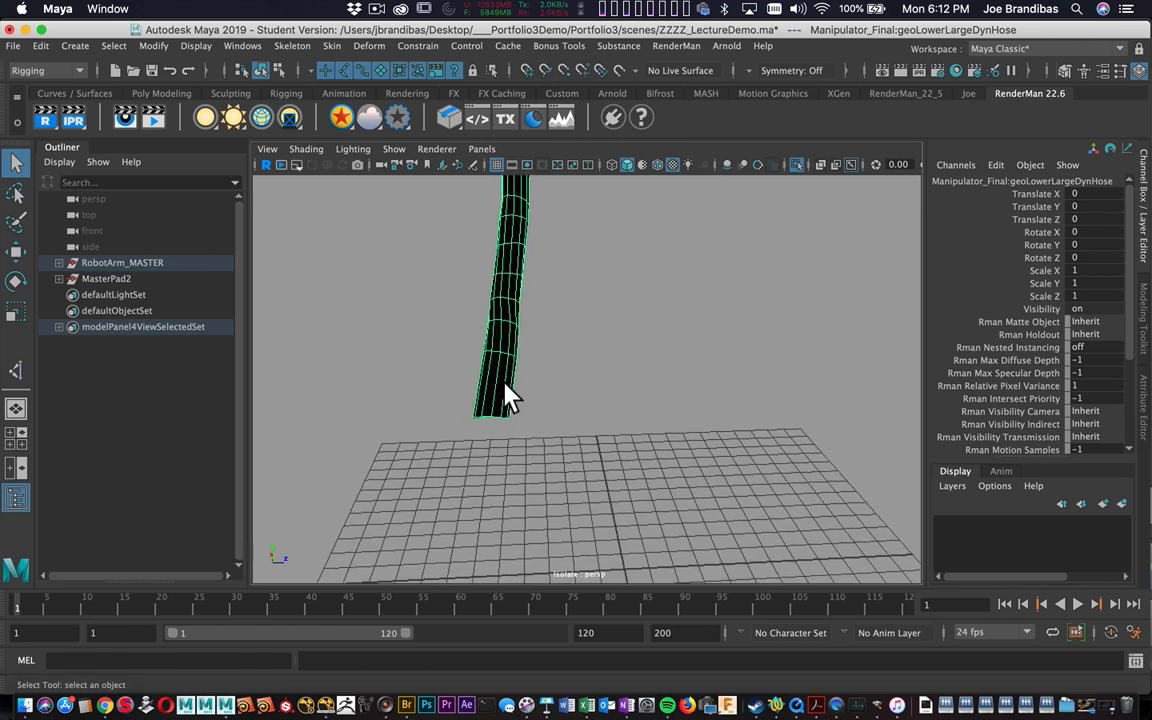
pyautogui.keyDown('alt'); pyautogui.moveTo(506, 384); pyautogui.dragTo(573, 478, button='right'); pyautogui.keyUp('alt')
pyautogui.keyDown('alt'); pyautogui.moveTo(518, 427); pyautogui.dragTo(590, 420, button='middle'); pyautogui.keyUp('alt')
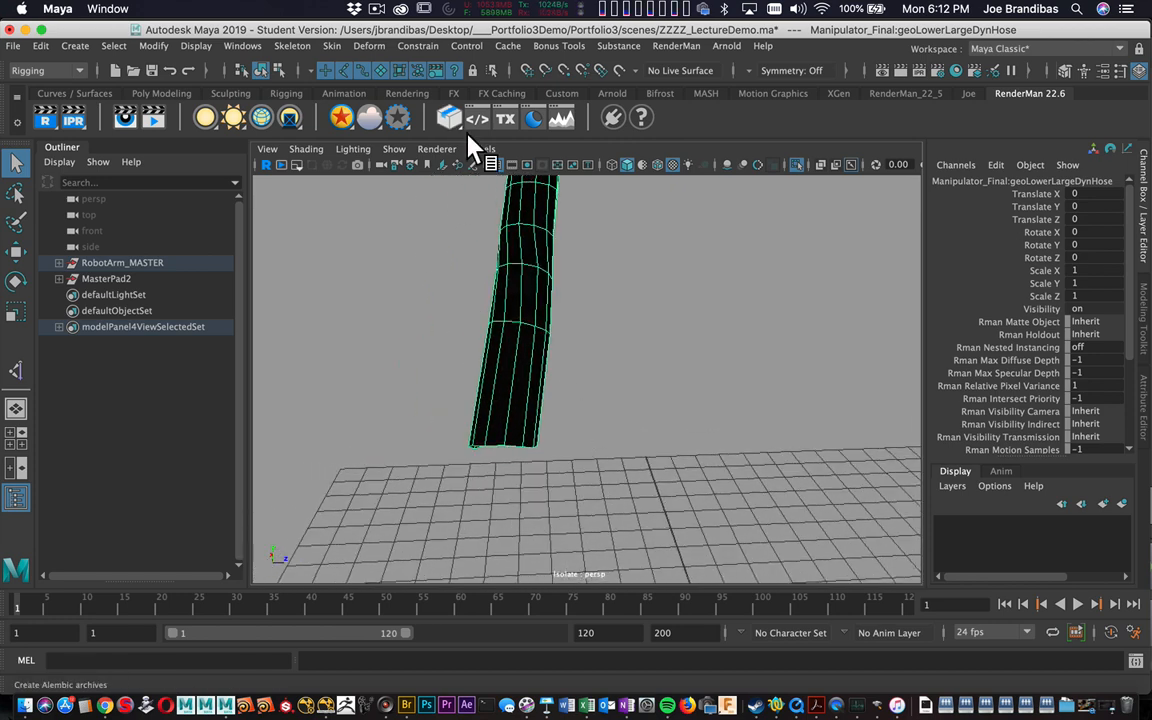
# Step: Start the Create Joints tool and display the isolated hose untextured with wireframe on shaded
pyautogui.click(292, 48)
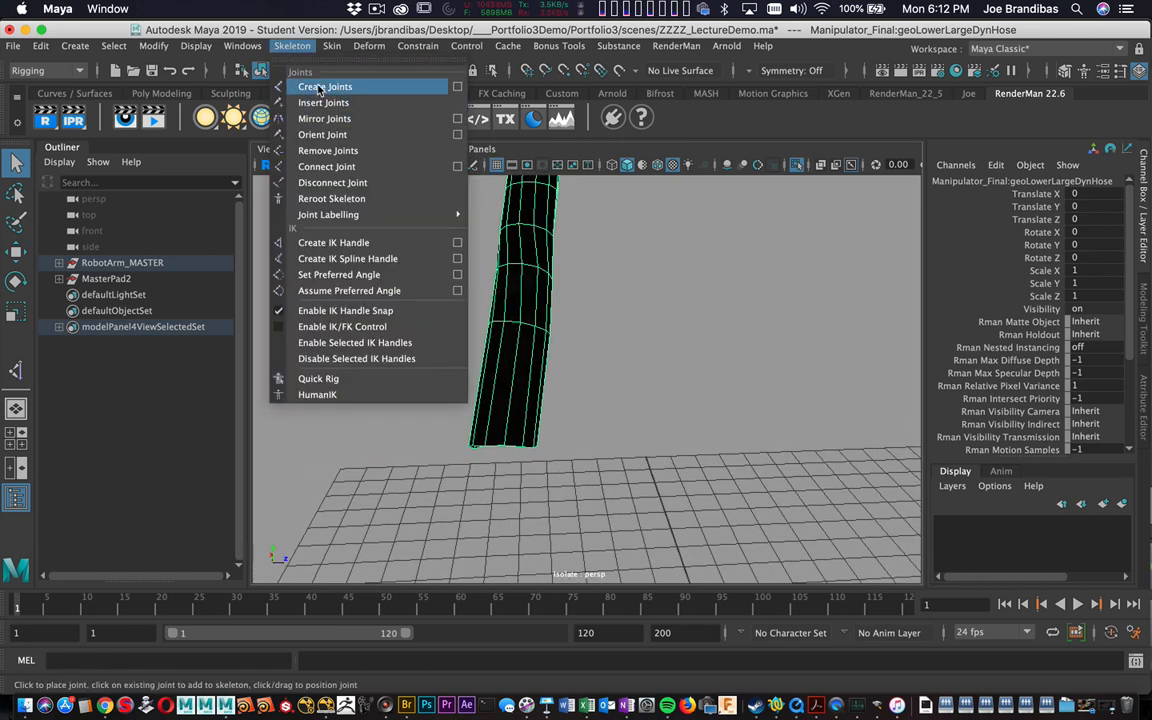
pyautogui.click(325, 86)
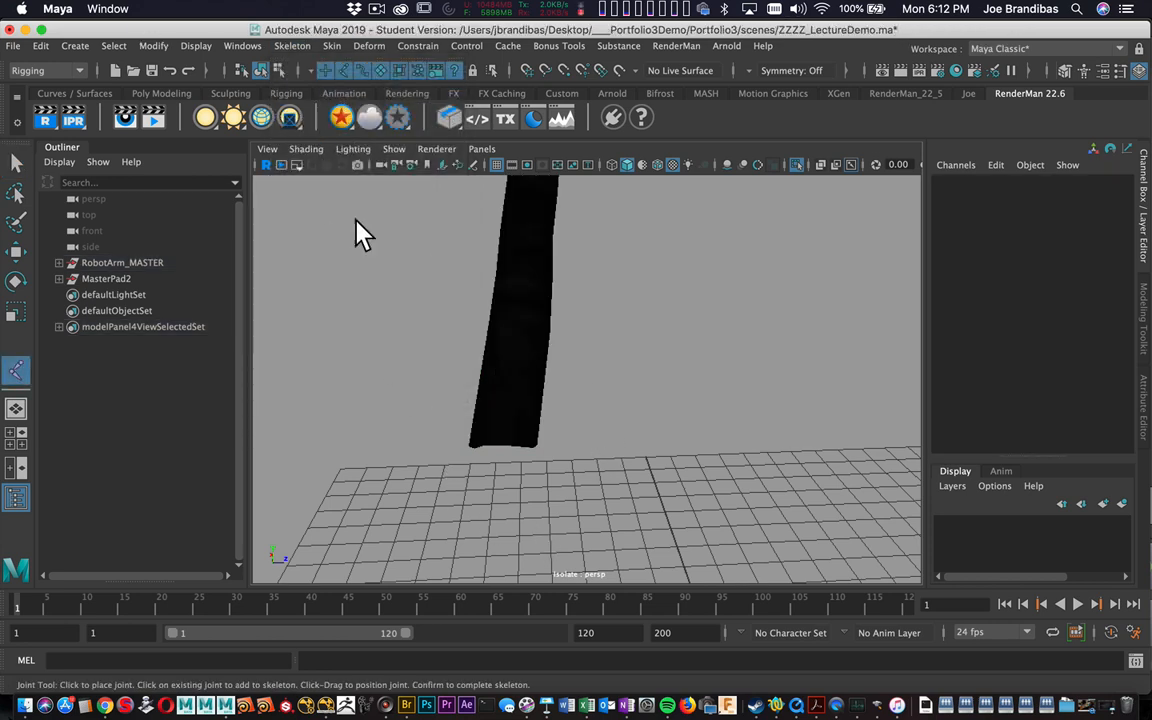
pyautogui.click(274, 152)
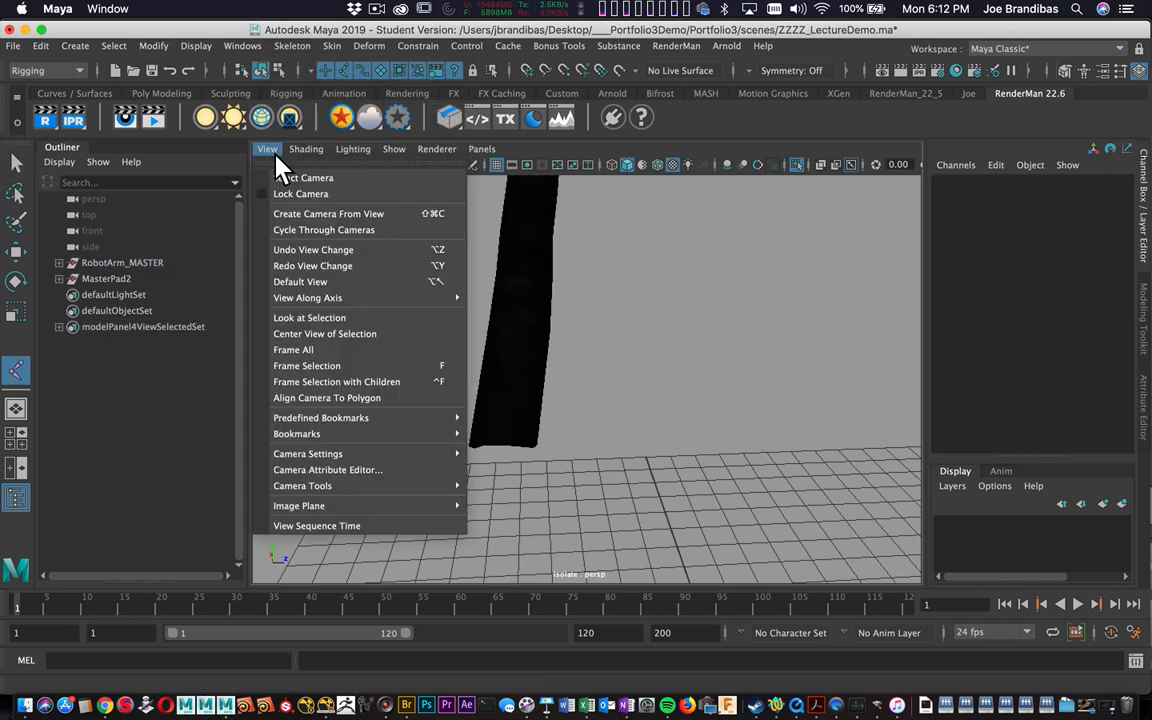
pyautogui.moveTo(306, 150)
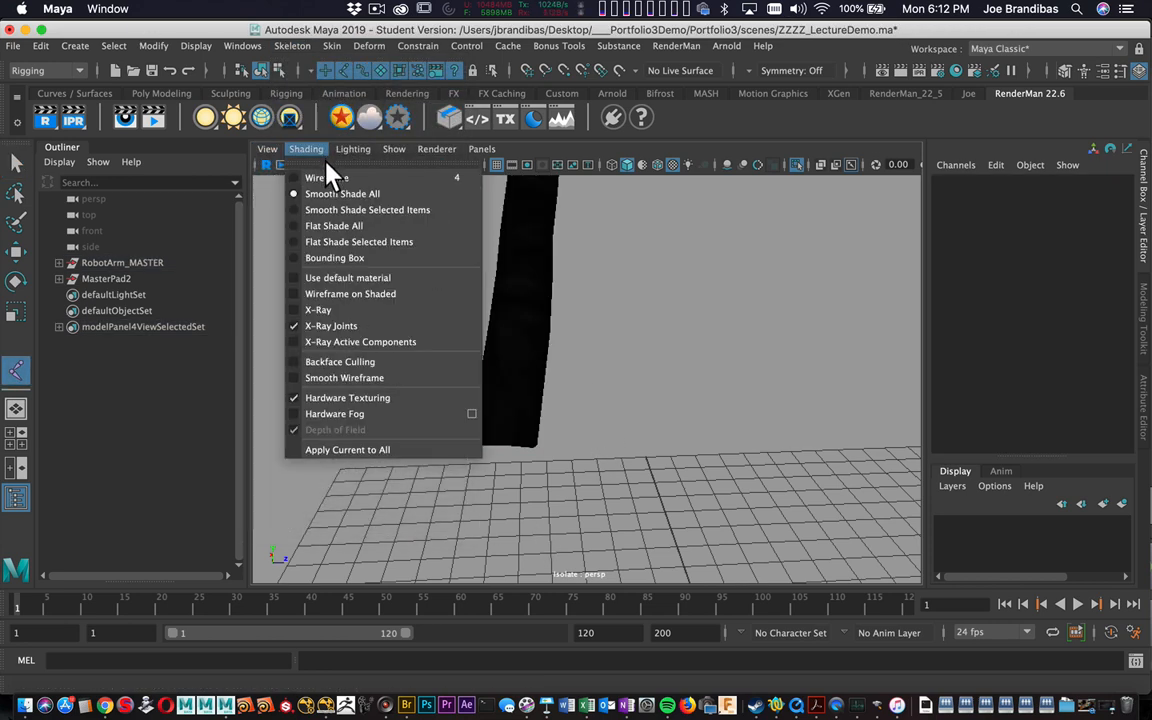
pyautogui.click(348, 310)
pyautogui.moveTo(398, 406)
pyautogui.keyDown('alt'); pyautogui.mouseDown()
pyautogui.moveTo(412, 295)
pyautogui.moveTo(406, 309)
pyautogui.mouseUp(); pyautogui.keyUp('alt')
pyautogui.press('5')
pyautogui.moveTo(422, 345)
pyautogui.keyDown('alt'); pyautogui.mouseDown(button='middle')
pyautogui.moveTo(447, 415)
pyautogui.moveTo(373, 475)
pyautogui.mouseUp(button='middle'); pyautogui.keyUp('alt')
pyautogui.keyDown('alt'); pyautogui.moveTo(414, 450); pyautogui.dragTo(385, 340); pyautogui.keyUp('alt')
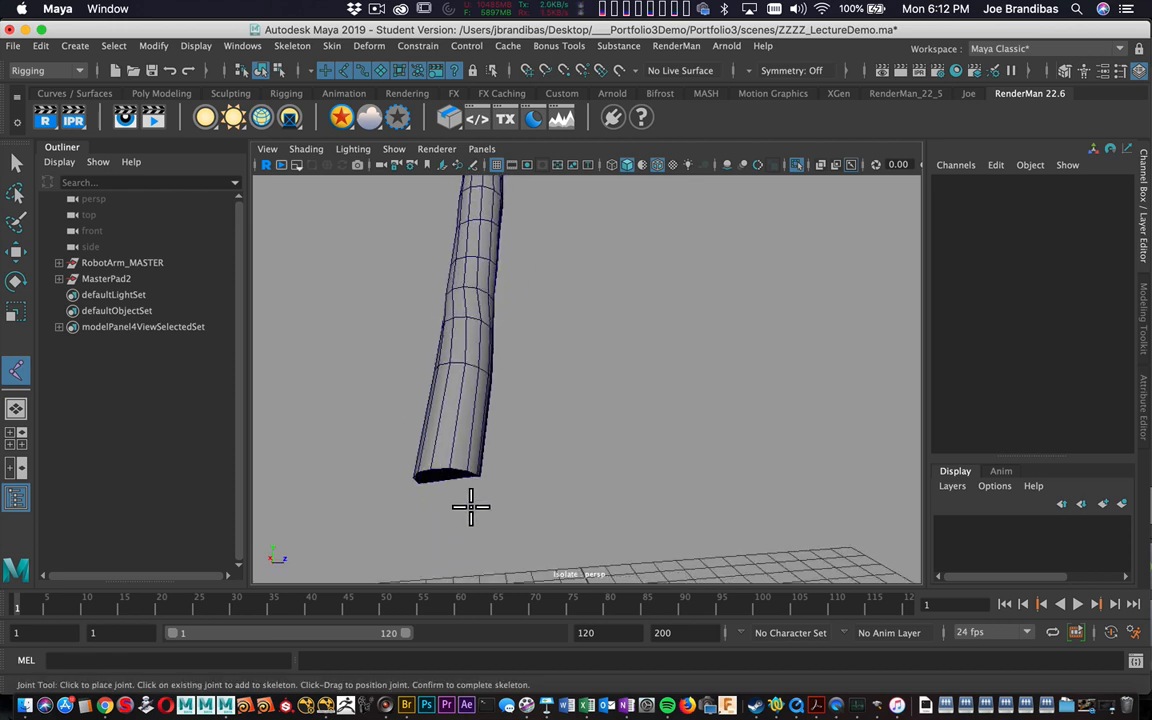
# Step: Place the root joint at the hose's lower opening, snapped to a point on its rim
pyautogui.click(460, 478)
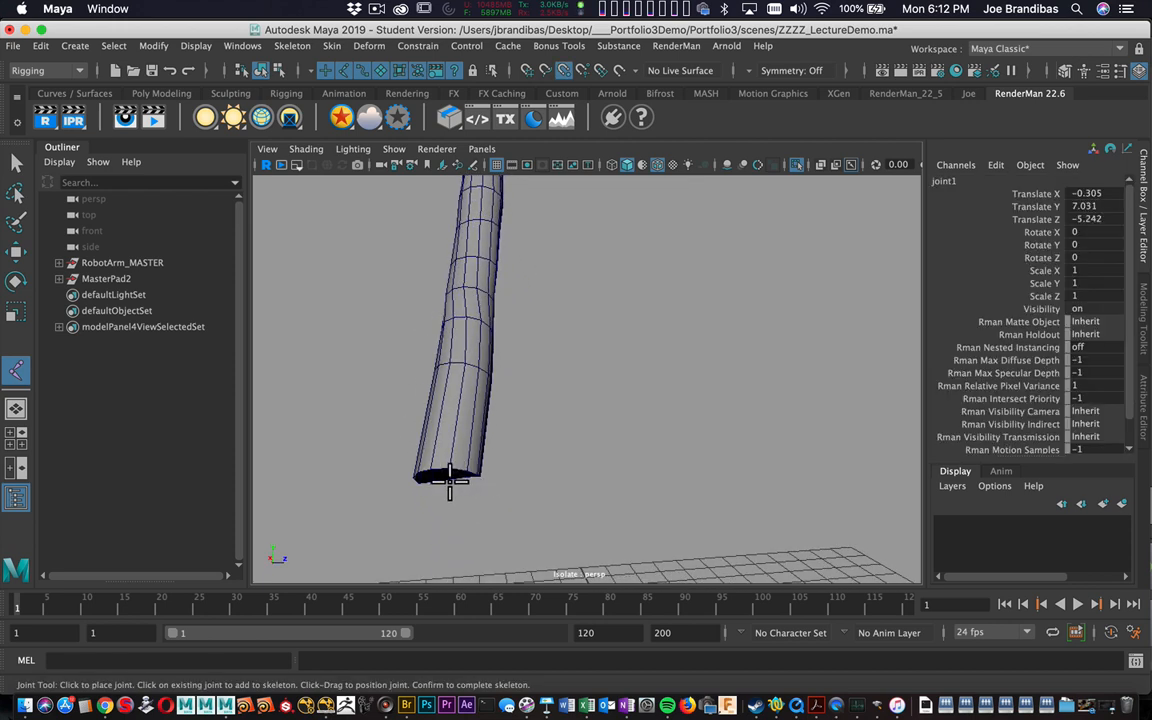
pyautogui.moveTo(450, 480); pyautogui.dragTo(463, 480)
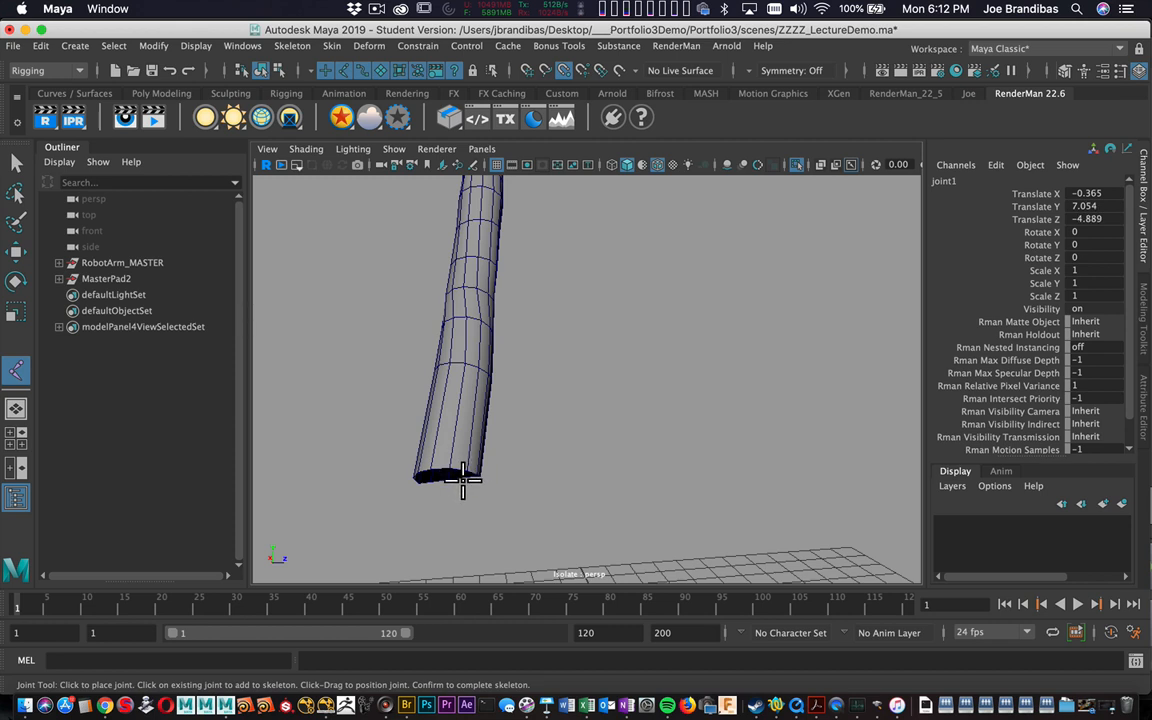
pyautogui.press('Return')
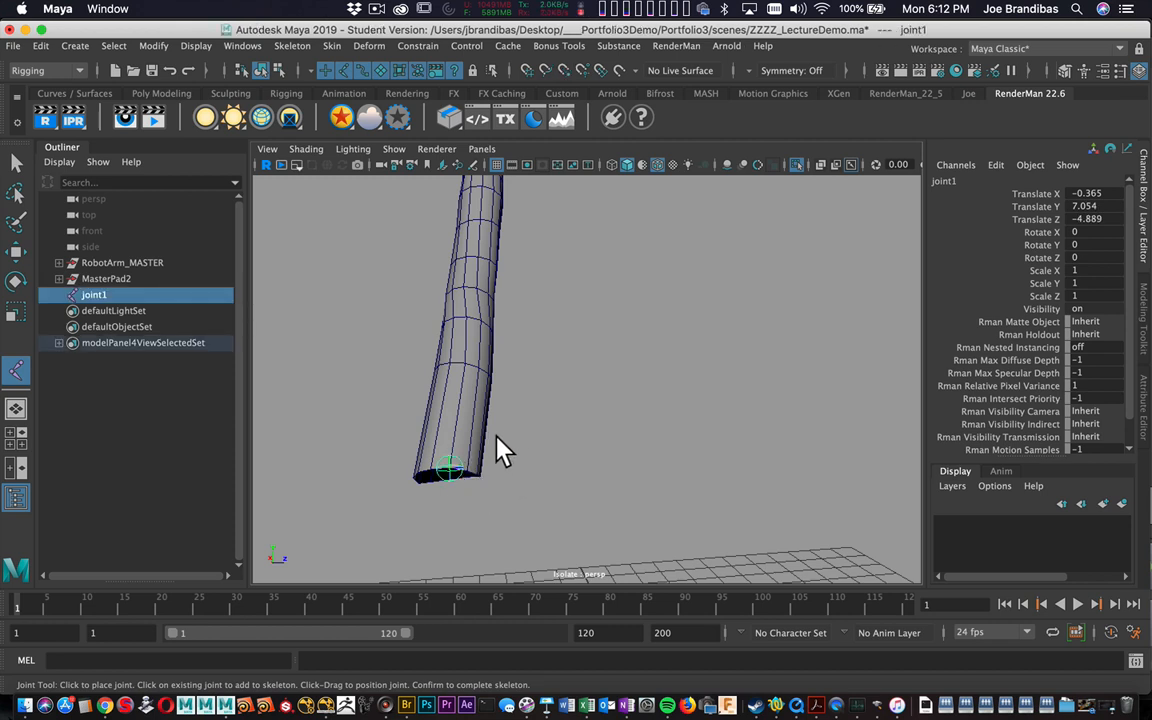
# Step: Add six child joints up the hose, snapping one to each successive edge loop above the root
pyautogui.press('v')
pyautogui.click(476, 370)
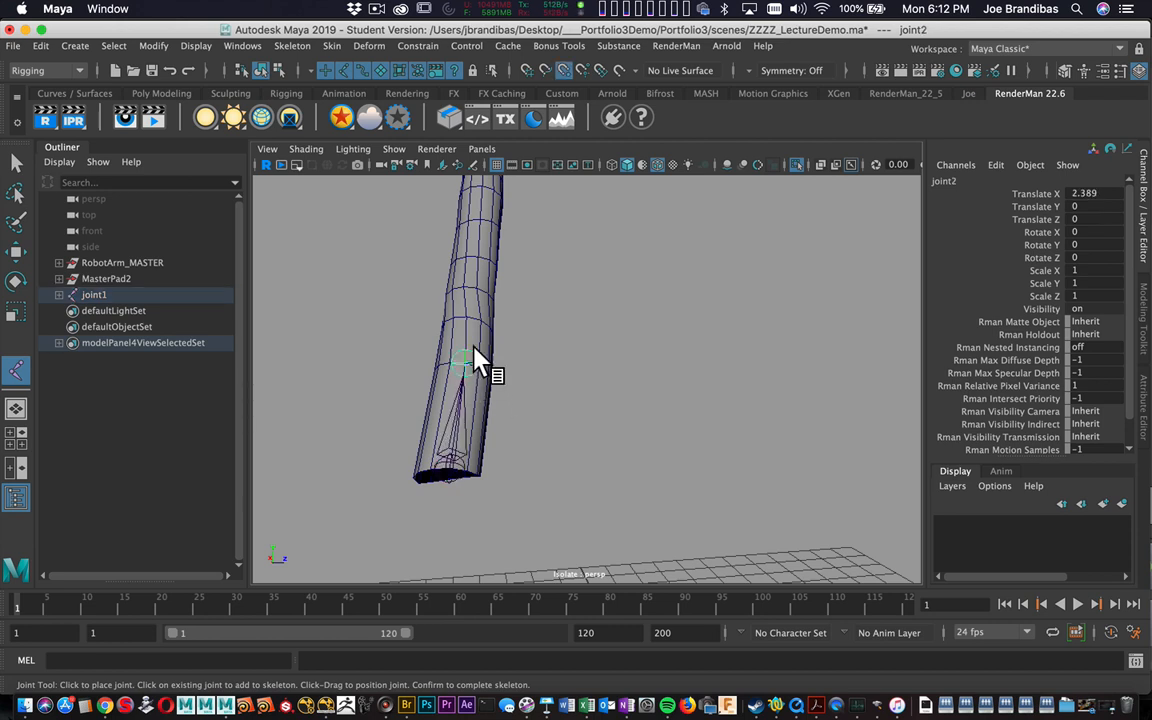
pyautogui.click(476, 324)
pyautogui.moveTo(476, 303); pyautogui.dragTo(474, 266)
pyautogui.click(473, 262)
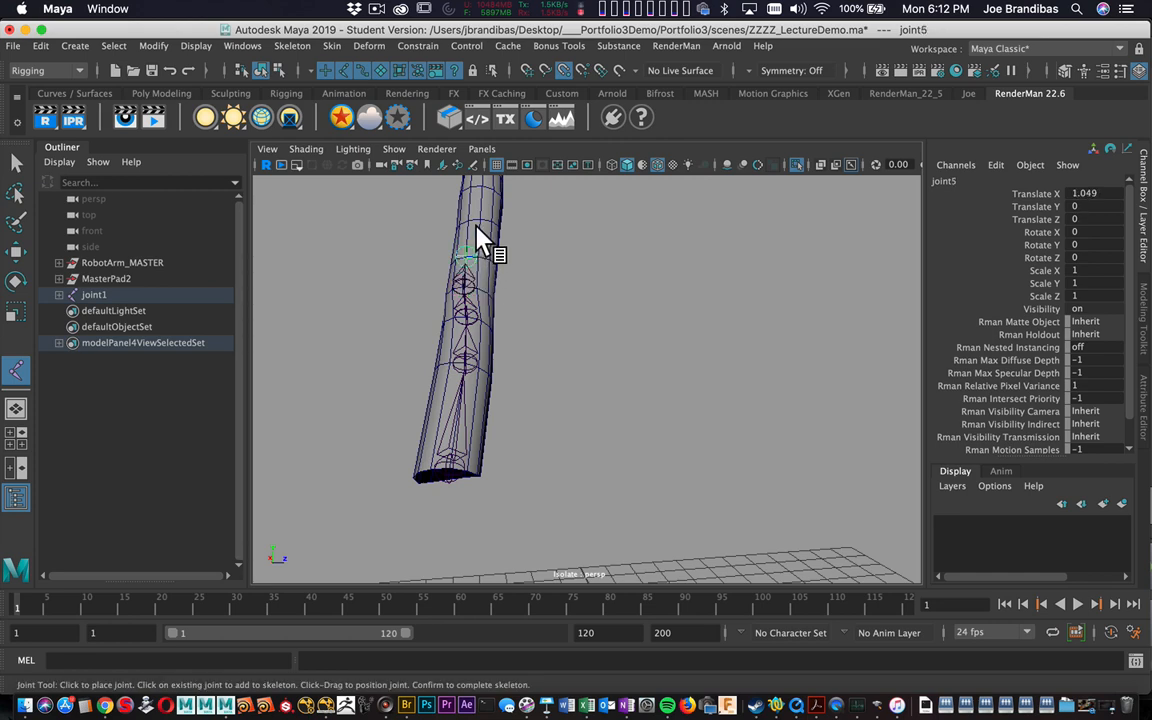
pyautogui.click(476, 222)
pyautogui.click(478, 187)
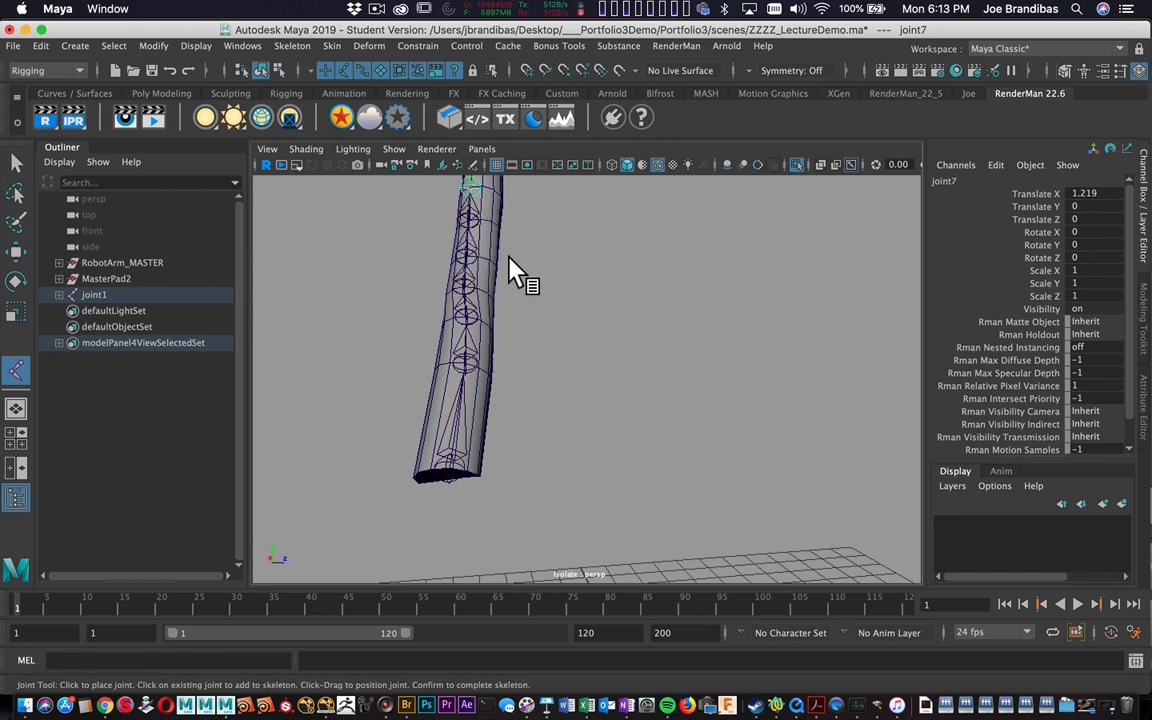
# Step: Extend the joint chain with two more snapped joints, the last at the hose's upper end, and finish the chain
pyautogui.keyDown('alt'); pyautogui.moveTo(507, 257); pyautogui.dragTo(503, 392, button='middle'); pyautogui.keyUp('alt')
pyautogui.keyDown('alt'); pyautogui.moveTo(502, 381); pyautogui.dragTo(563, 406); pyautogui.keyUp('alt')
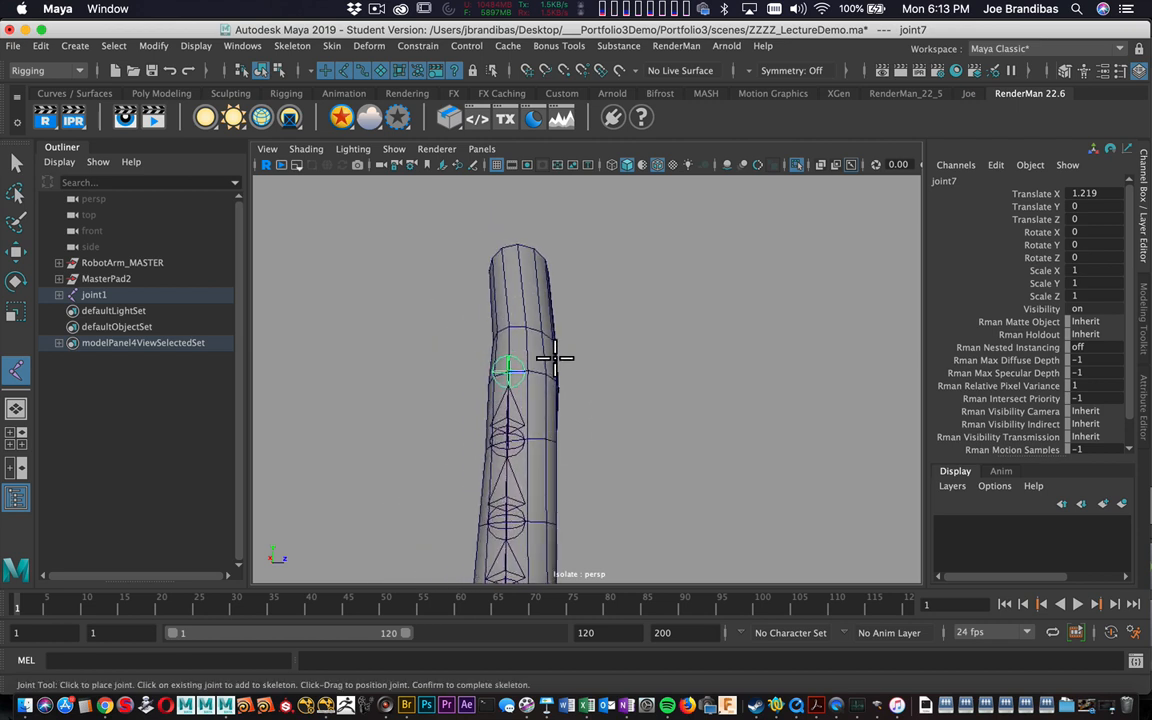
pyautogui.click(510, 322)
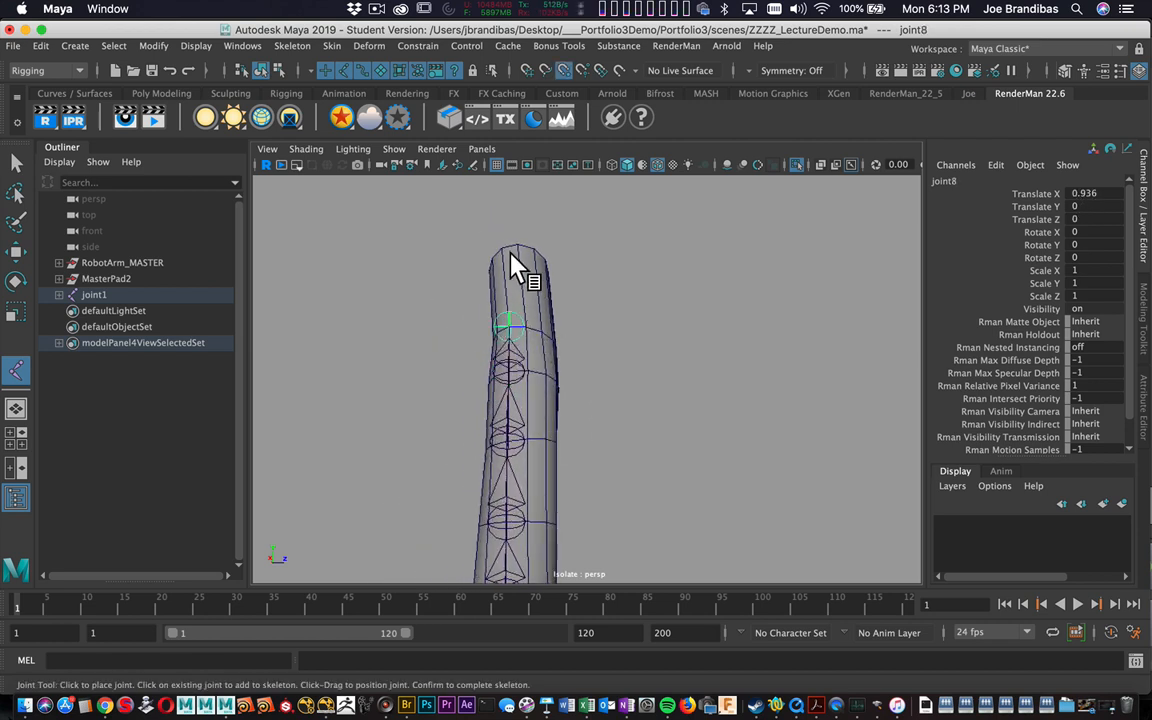
pyautogui.click(507, 249)
pyautogui.press('q')
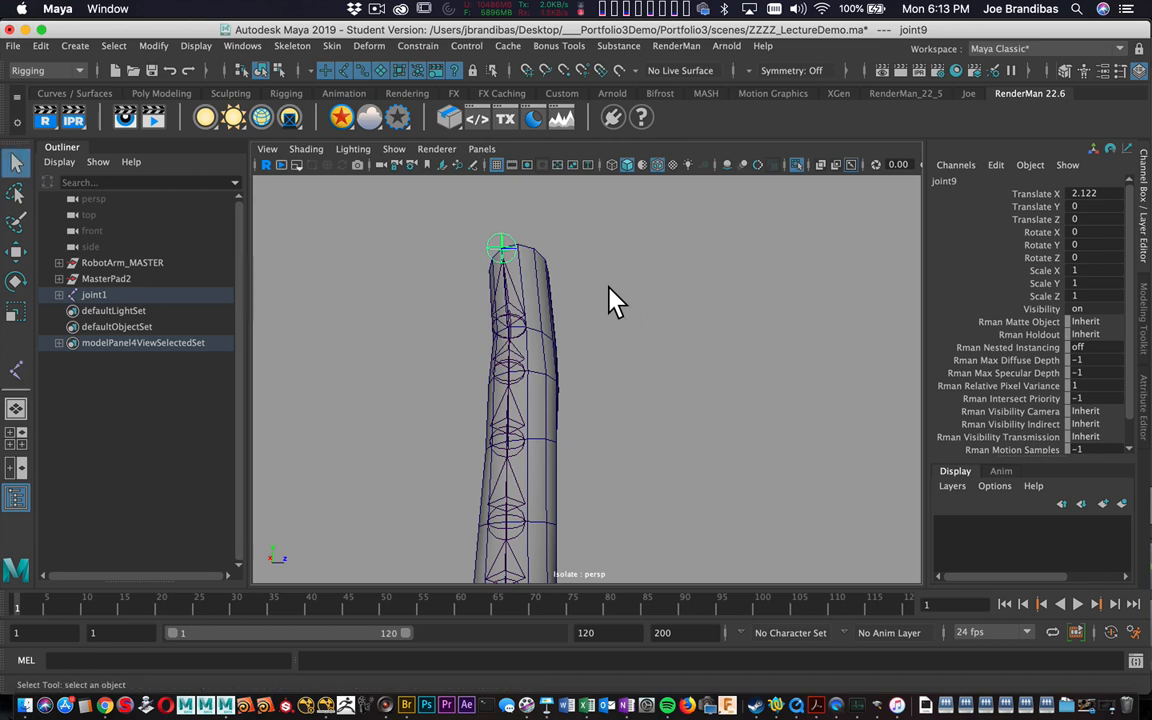
# Step: Select the whole joint chain from its root and display the joints' local rotation axes in component mode
pyautogui.keyDown('alt'); pyautogui.moveTo(607, 290); pyautogui.dragTo(627, 257); pyautogui.keyUp('alt')
pyautogui.keyDown('alt'); pyautogui.moveTo(627, 257); pyautogui.dragTo(427, 373, button='right'); pyautogui.keyUp('alt')
pyautogui.keyDown('alt'); pyautogui.moveTo(586, 448); pyautogui.dragTo(568, 418, button='middle'); pyautogui.keyUp('alt')
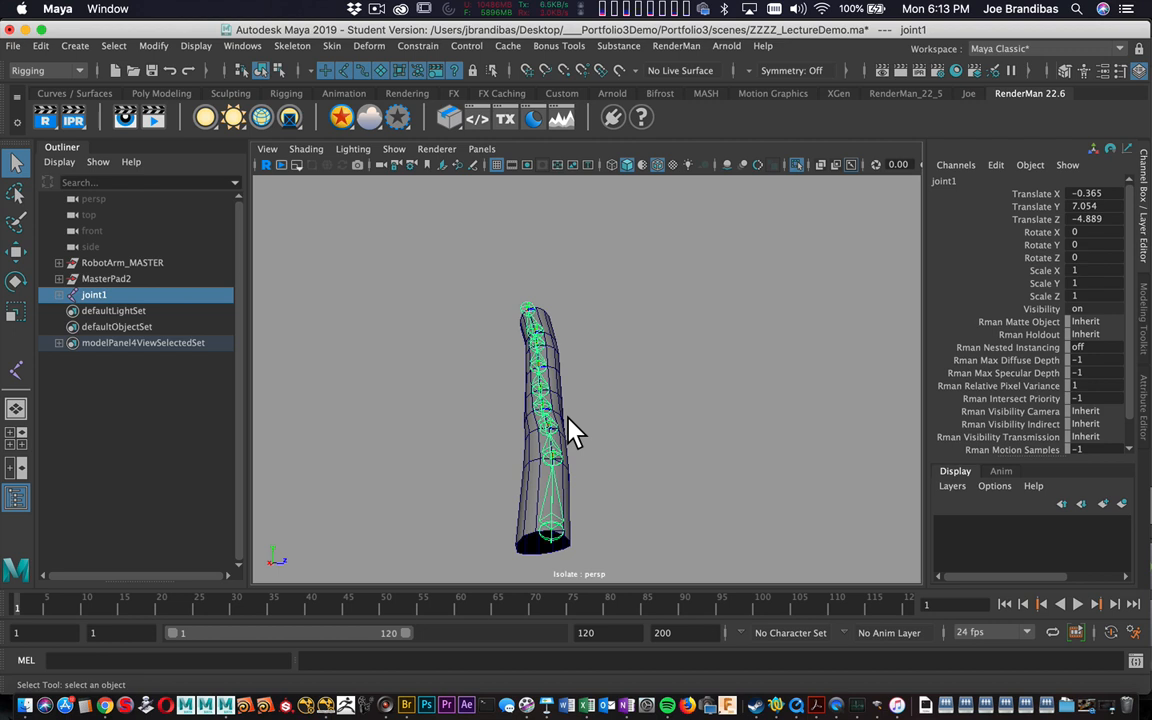
pyautogui.press('F9')
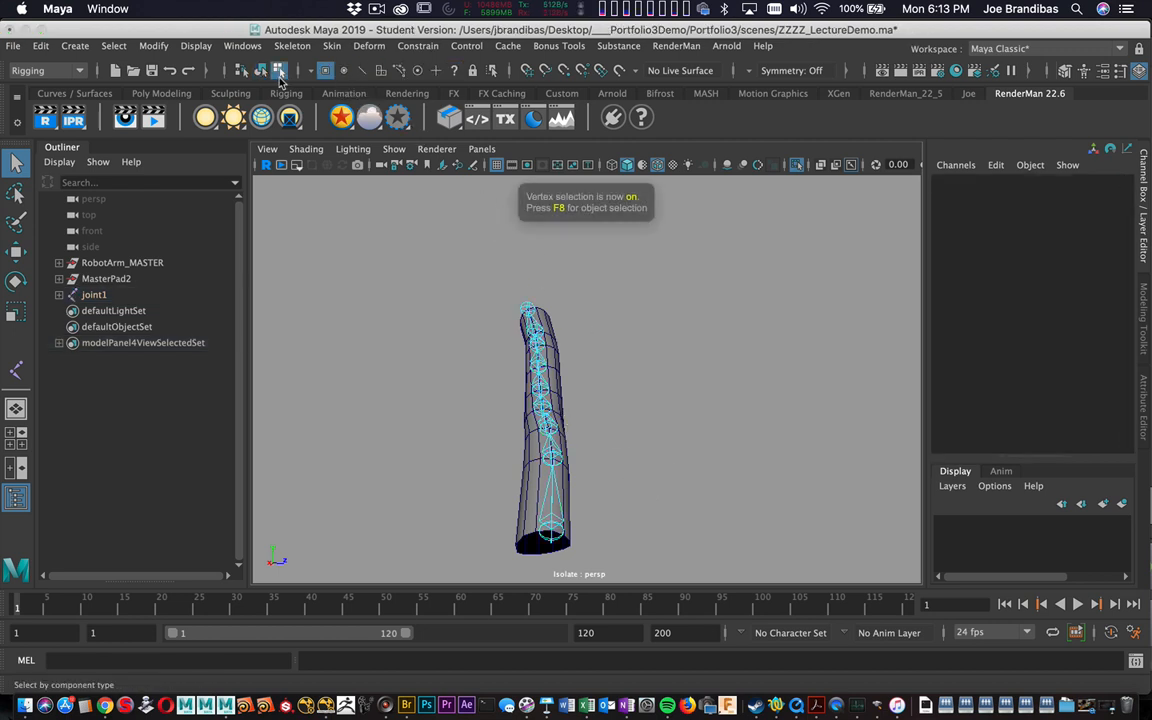
pyautogui.click(454, 70)
# Step: Examine the joints' local rotation axes along the hose for consistent orientation and return to object selection mode
pyautogui.keyDown('alt'); pyautogui.moveTo(481, 238); pyautogui.dragTo(565, 300); pyautogui.keyUp('alt')
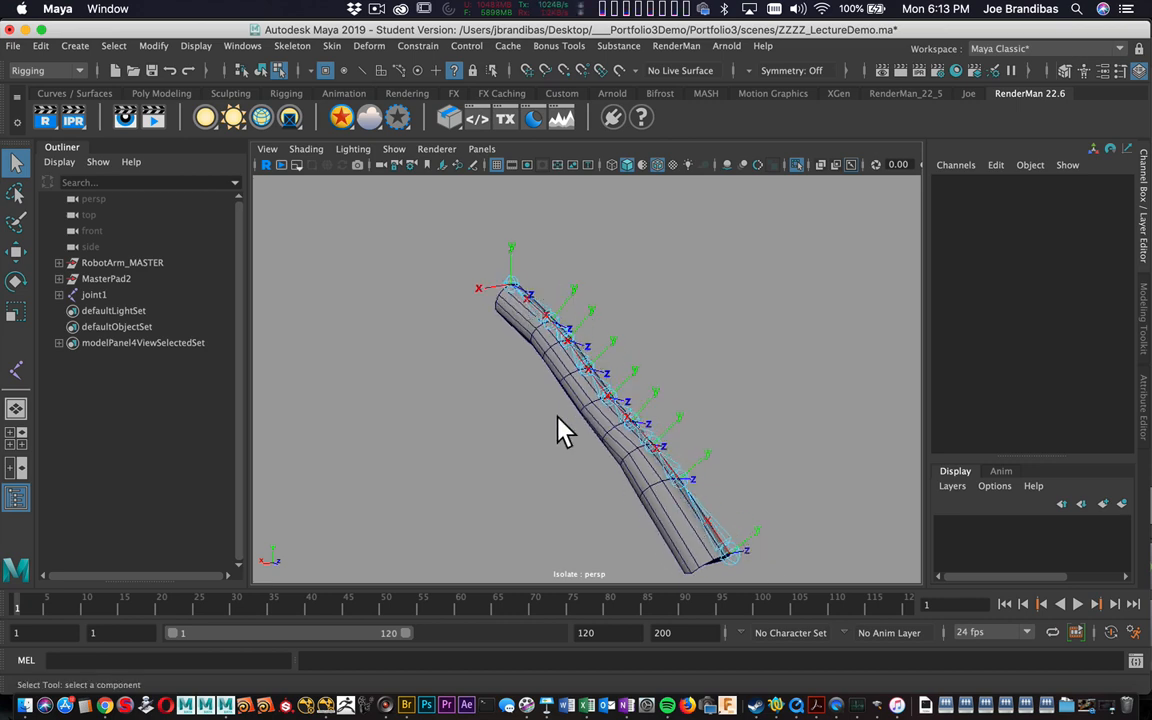
pyautogui.keyDown('alt'); pyautogui.moveTo(558, 424); pyautogui.dragTo(504, 406); pyautogui.keyUp('alt')
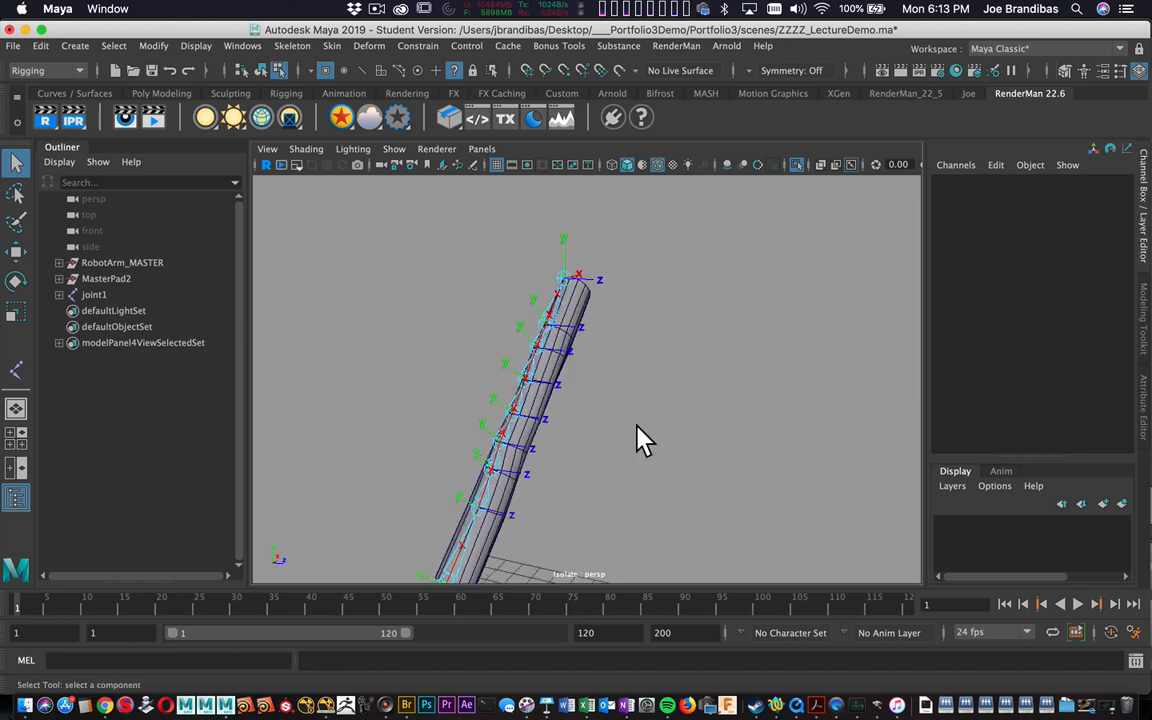
pyautogui.keyDown('alt'); pyautogui.moveTo(643, 440); pyautogui.dragTo(805, 419); pyautogui.keyUp('alt')
pyautogui.keyDown('alt'); pyautogui.moveTo(805, 419); pyautogui.dragTo(674, 388, button='middle'); pyautogui.keyUp('alt')
pyautogui.keyDown('alt'); pyautogui.moveTo(622, 380); pyautogui.dragTo(500, 388); pyautogui.keyUp('alt')
pyautogui.keyDown('alt'); pyautogui.moveTo(497, 390); pyautogui.dragTo(628, 471, button='right'); pyautogui.keyUp('alt')
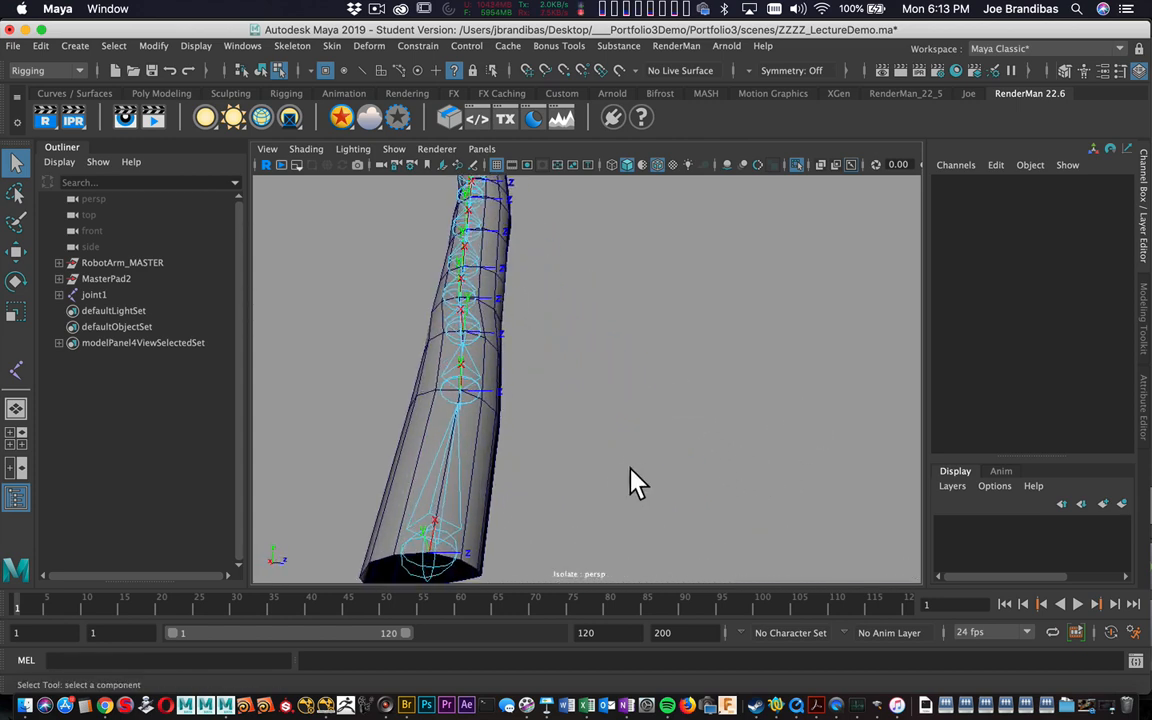
pyautogui.keyDown('alt'); pyautogui.moveTo(629, 460); pyautogui.dragTo(634, 532, button='middle'); pyautogui.keyUp('alt')
pyautogui.keyDown('alt'); pyautogui.moveTo(595, 493); pyautogui.dragTo(540, 388, button='right'); pyautogui.keyUp('alt')
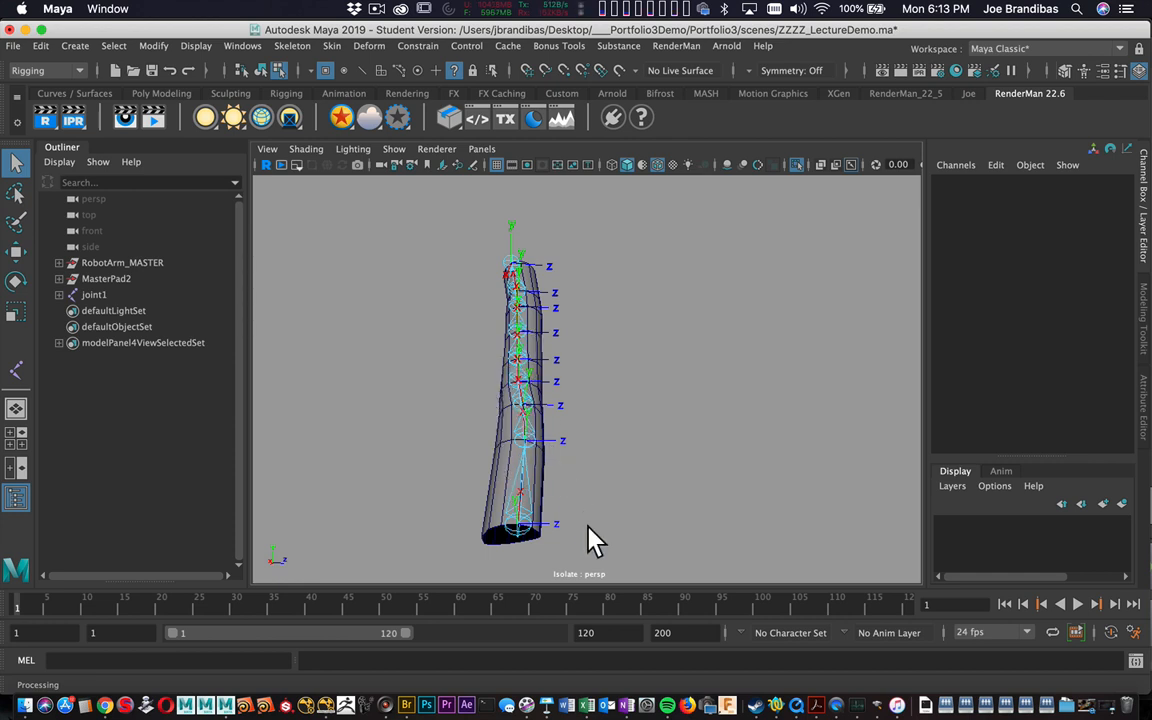
pyautogui.press('F8')
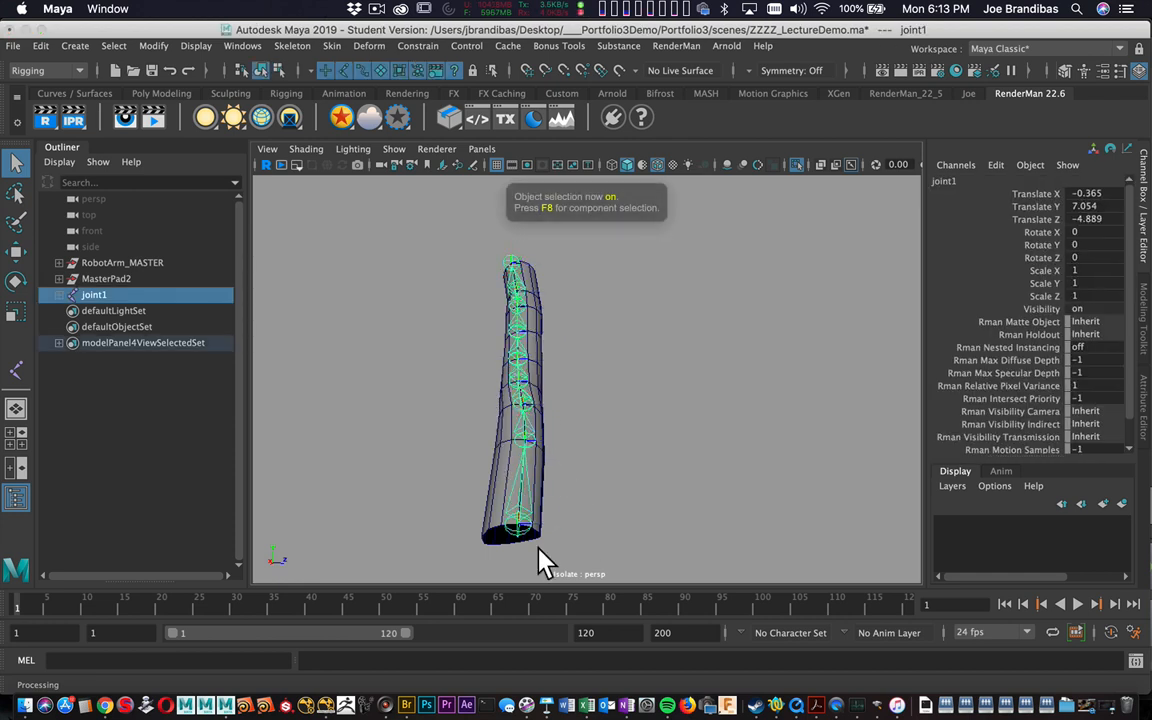
# Step: Move the whole joint chain from the hose's surface into its interior, with the root at about X 0.155, Y 6.667, Z -4.891
pyautogui.keyDown('alt'); pyautogui.moveTo(510, 512); pyautogui.dragTo(764, 527); pyautogui.keyUp('alt')
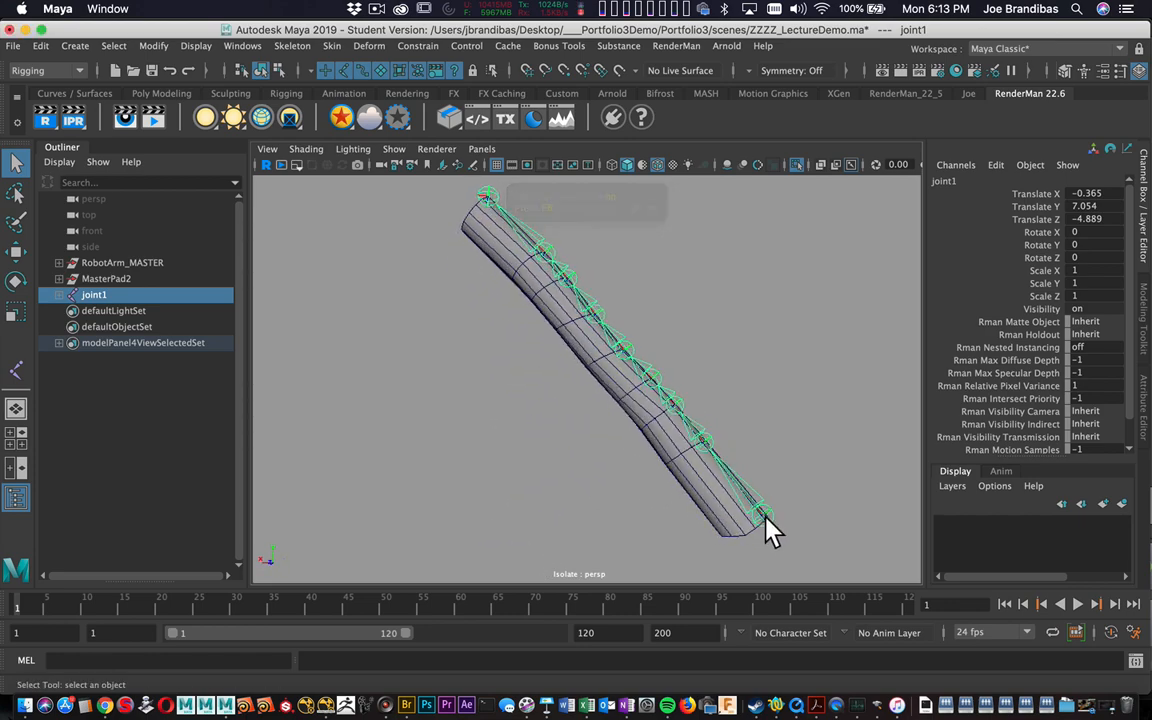
pyautogui.keyDown('alt'); pyautogui.moveTo(482, 220); pyautogui.dragTo(300, 200); pyautogui.keyUp('alt')
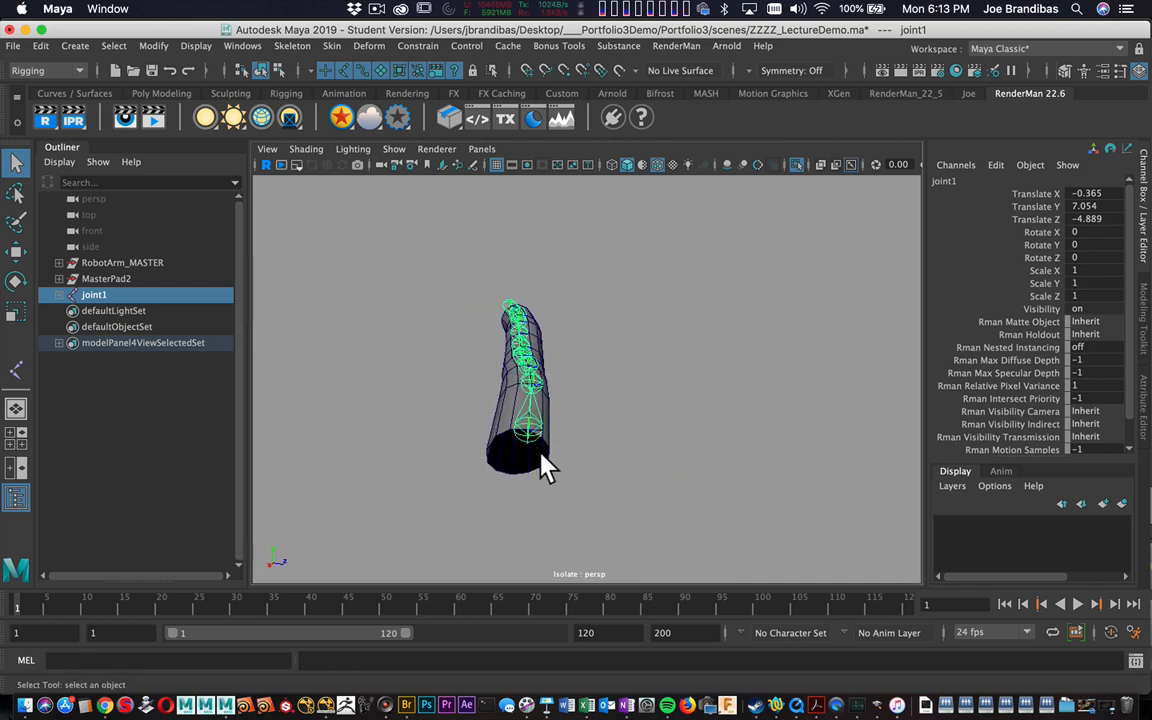
pyautogui.keyDown('alt'); pyautogui.moveTo(611, 450); pyautogui.dragTo(684, 463); pyautogui.keyUp('alt')
pyautogui.click(684, 463)
pyautogui.click(629, 458)
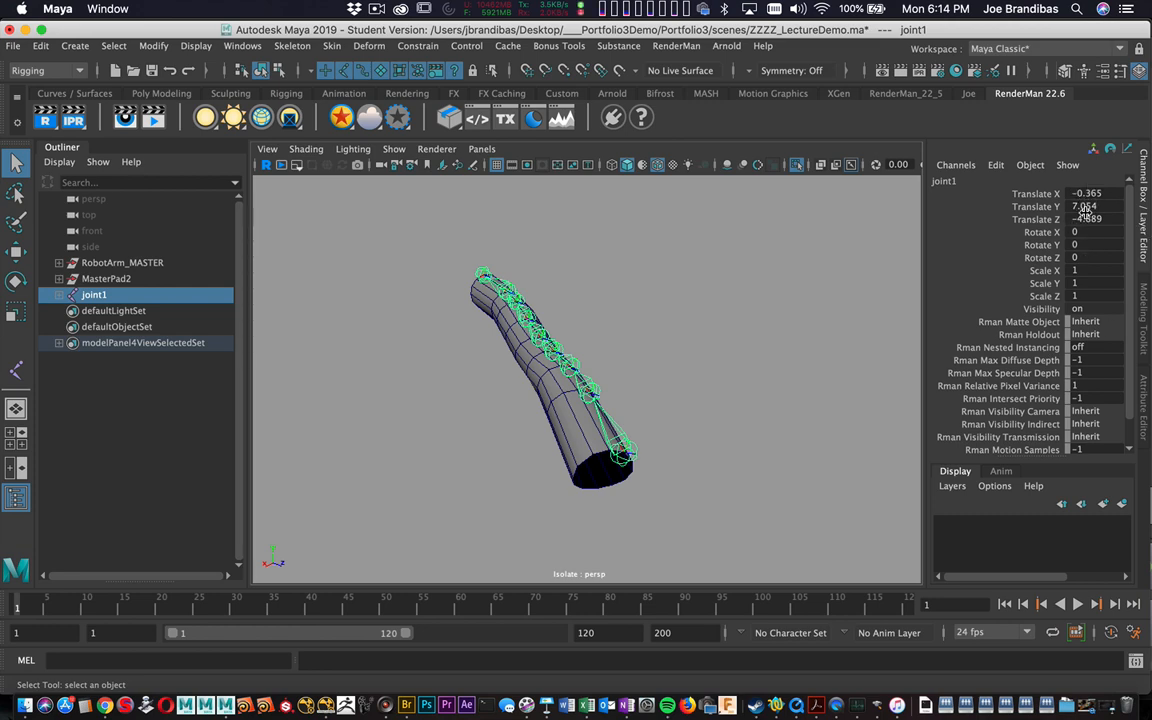
pyautogui.keyDown('alt'); pyautogui.moveTo(897, 309); pyautogui.dragTo(741, 354); pyautogui.keyUp('alt')
pyautogui.press('w')
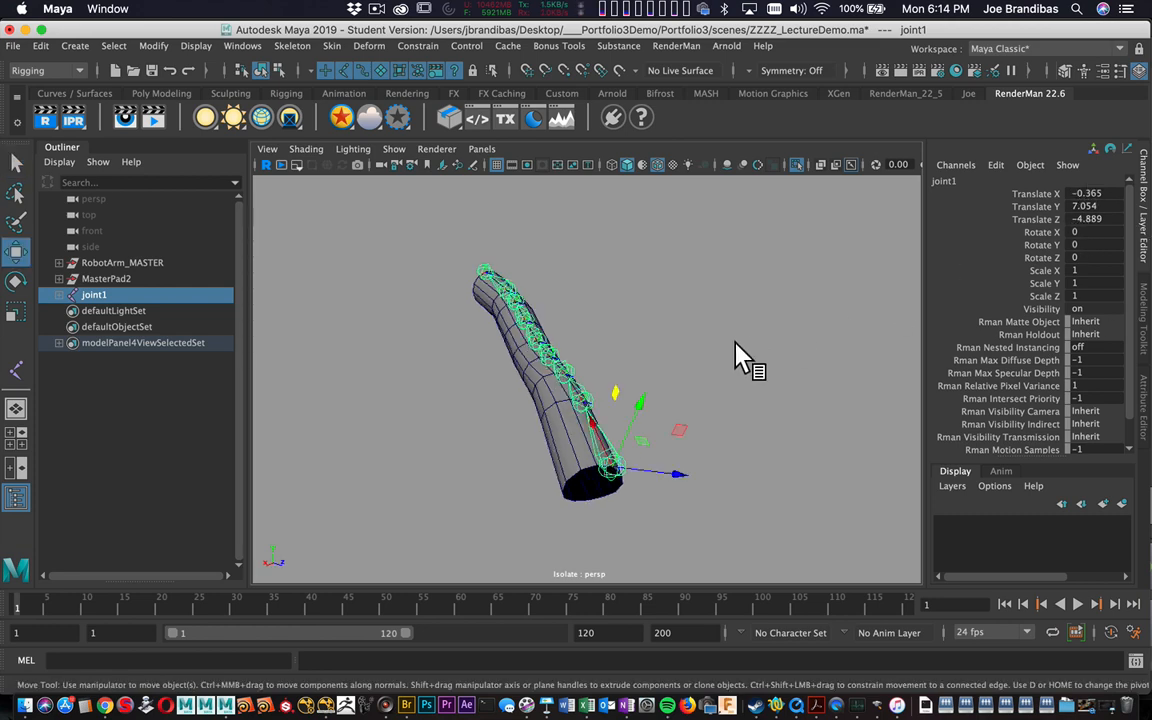
pyautogui.keyDown('alt'); pyautogui.moveTo(730, 419); pyautogui.dragTo(658, 411); pyautogui.keyUp('alt')
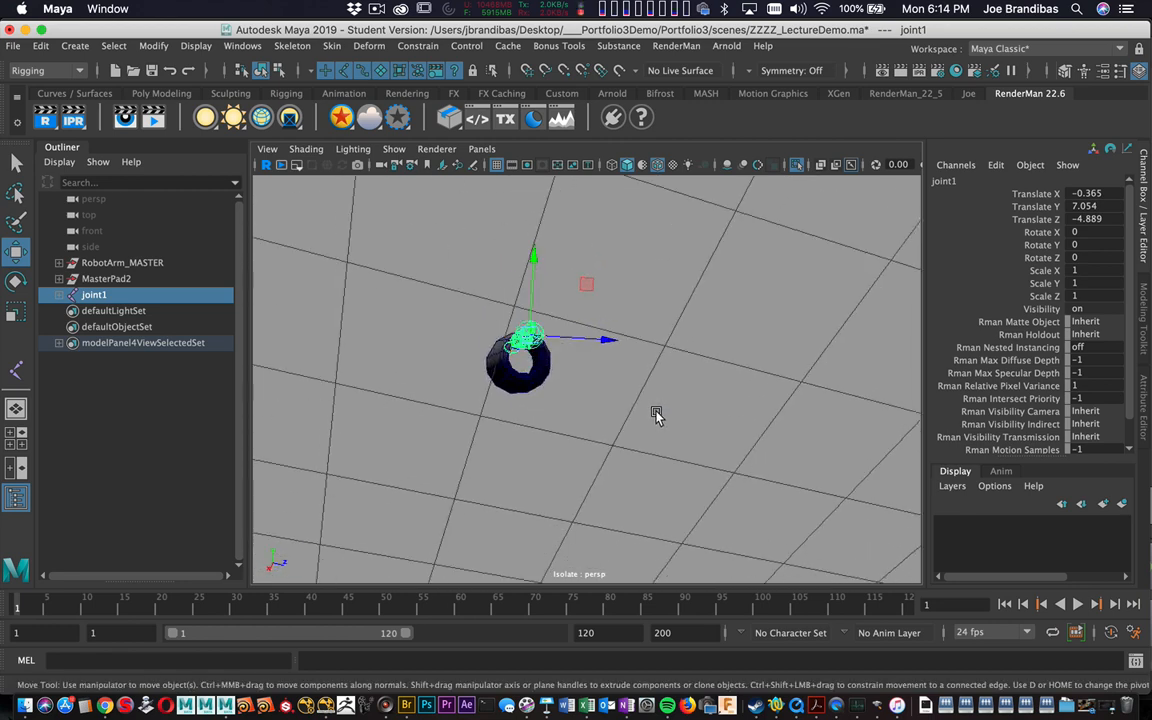
pyautogui.moveTo(588, 290); pyautogui.dragTo(650, 340)
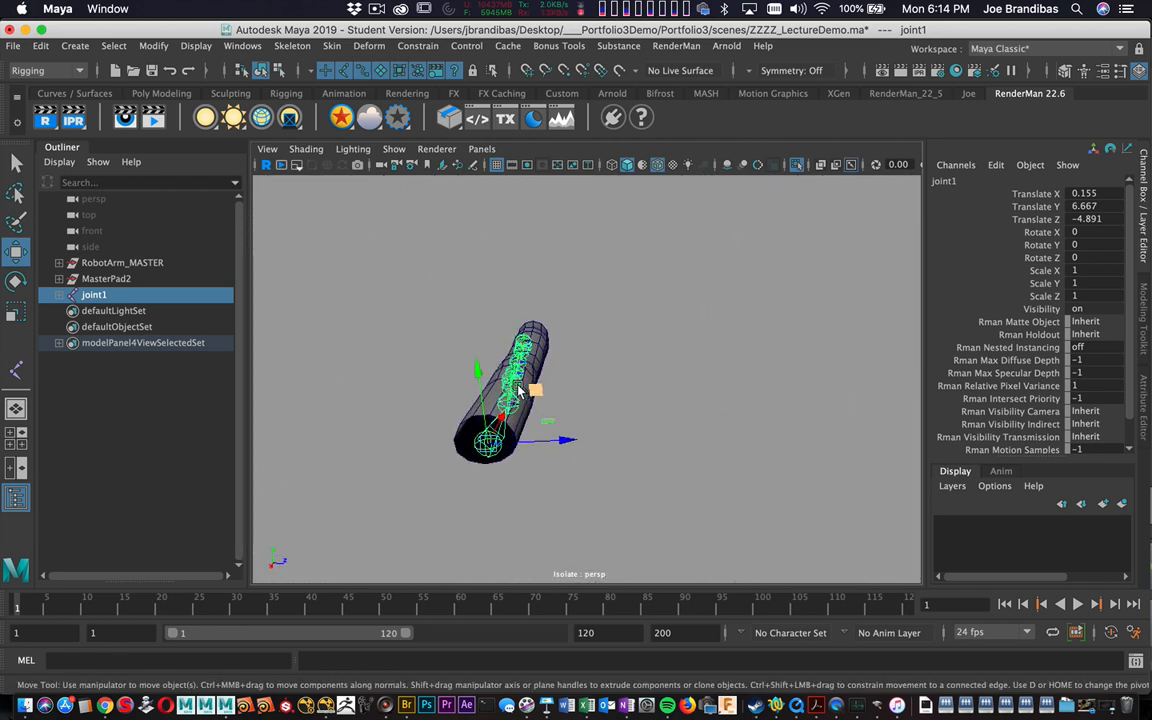
# Step: Rotate the chain's root joint to about X -21.2, Y -0.4, Z 3 degrees so the joints follow the hose's centre
pyautogui.keyDown('alt'); pyautogui.moveTo(538, 318); pyautogui.dragTo(592, 459); pyautogui.keyUp('alt')
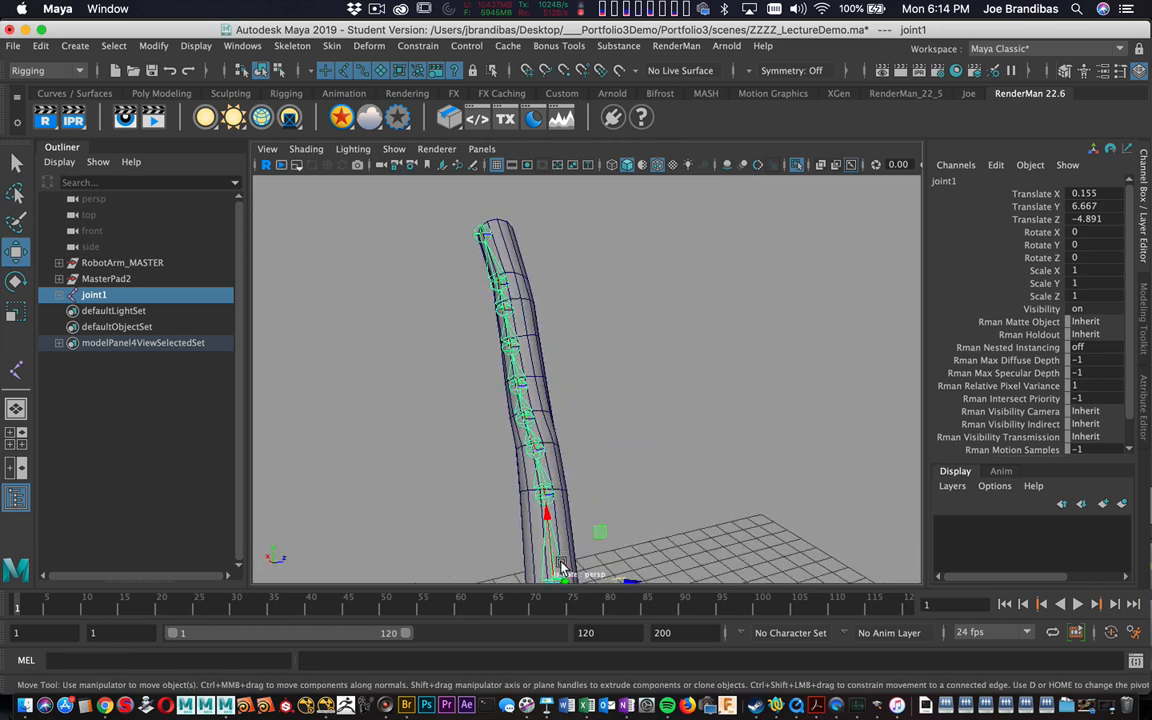
pyautogui.keyDown('alt'); pyautogui.moveTo(525, 472); pyautogui.dragTo(505, 560); pyautogui.keyUp('alt')
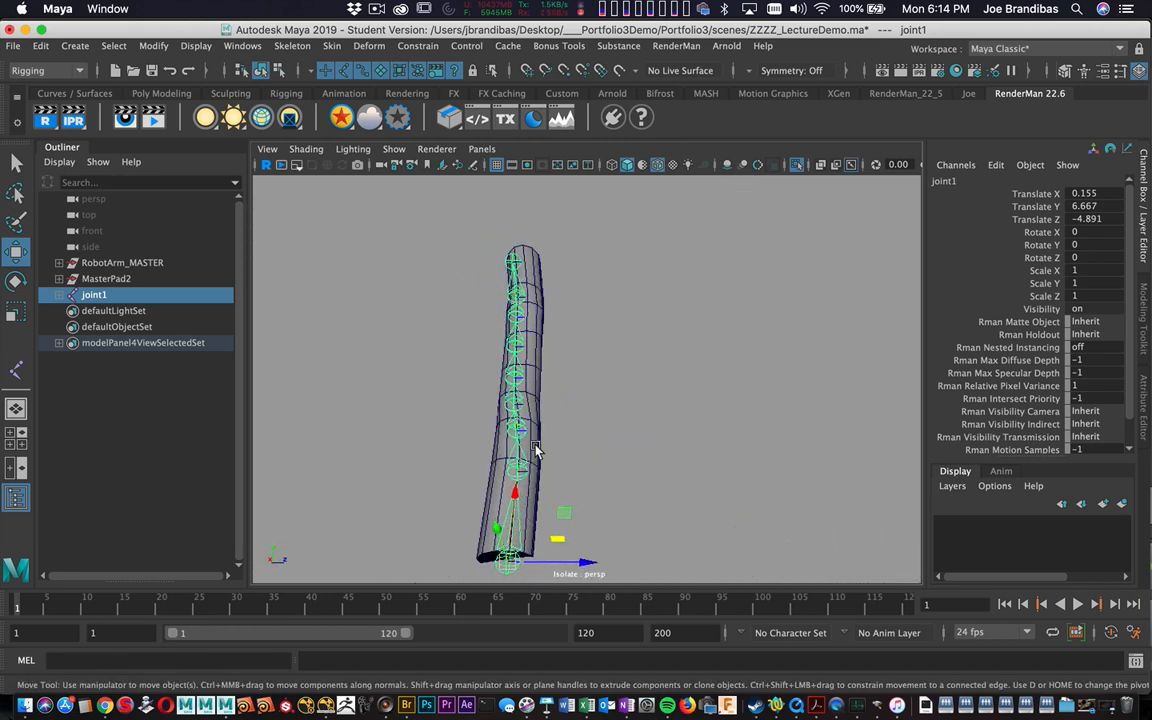
pyautogui.moveTo(522, 335)
pyautogui.keyDown('alt'); pyautogui.mouseDown()
pyautogui.moveTo(586, 308)
pyautogui.moveTo(587, 281)
pyautogui.moveTo(527, 323)
pyautogui.mouseUp(); pyautogui.keyUp('alt')
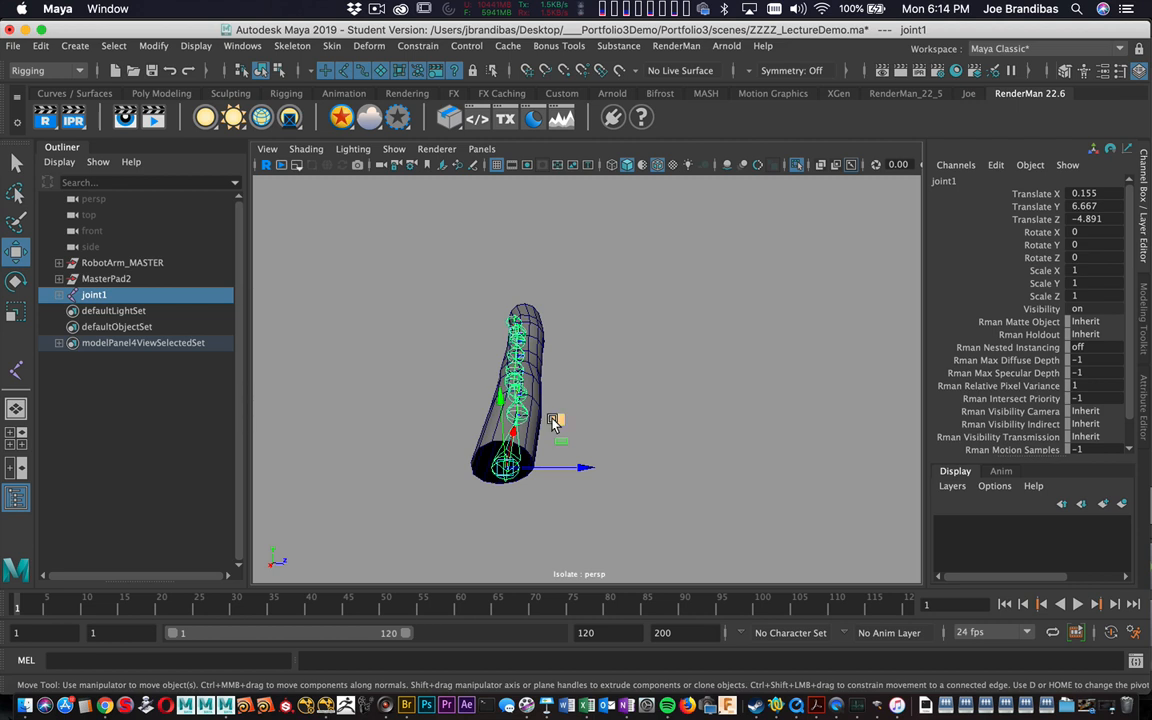
pyautogui.press('e')
pyautogui.moveTo(560, 422); pyautogui.dragTo(784, 527)
pyautogui.keyDown('alt'); pyautogui.moveTo(680, 289); pyautogui.dragTo(579, 291); pyautogui.keyUp('alt')
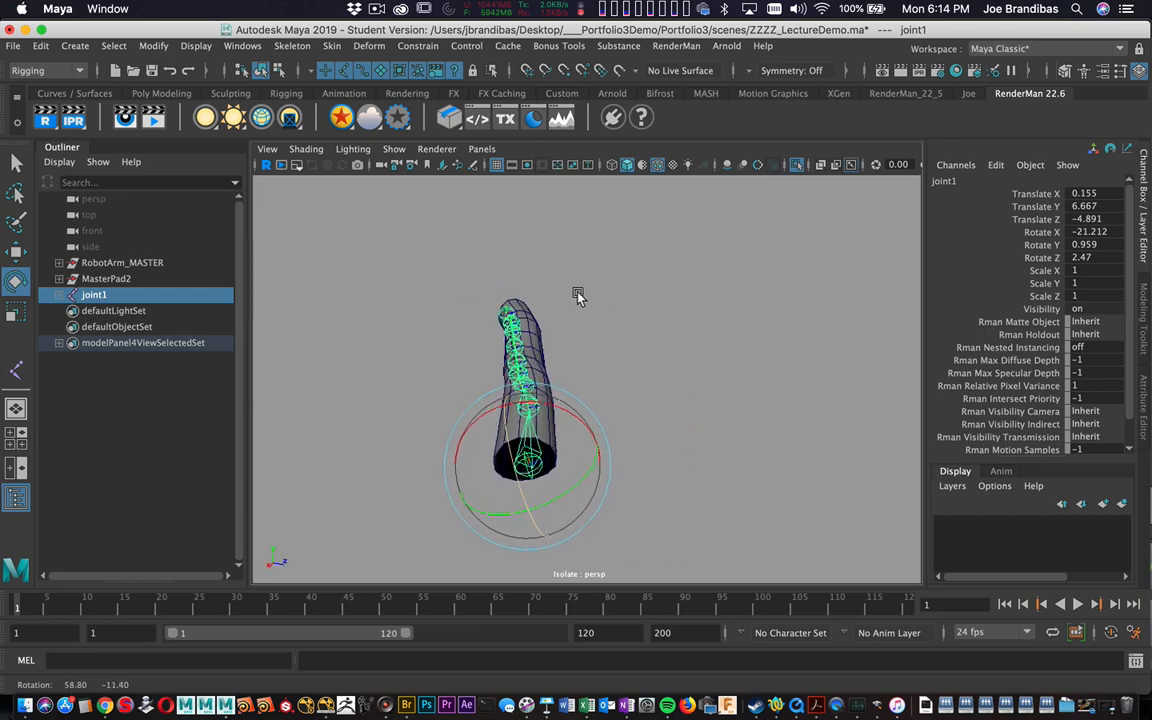
pyautogui.moveTo(517, 496); pyautogui.dragTo(571, 490)
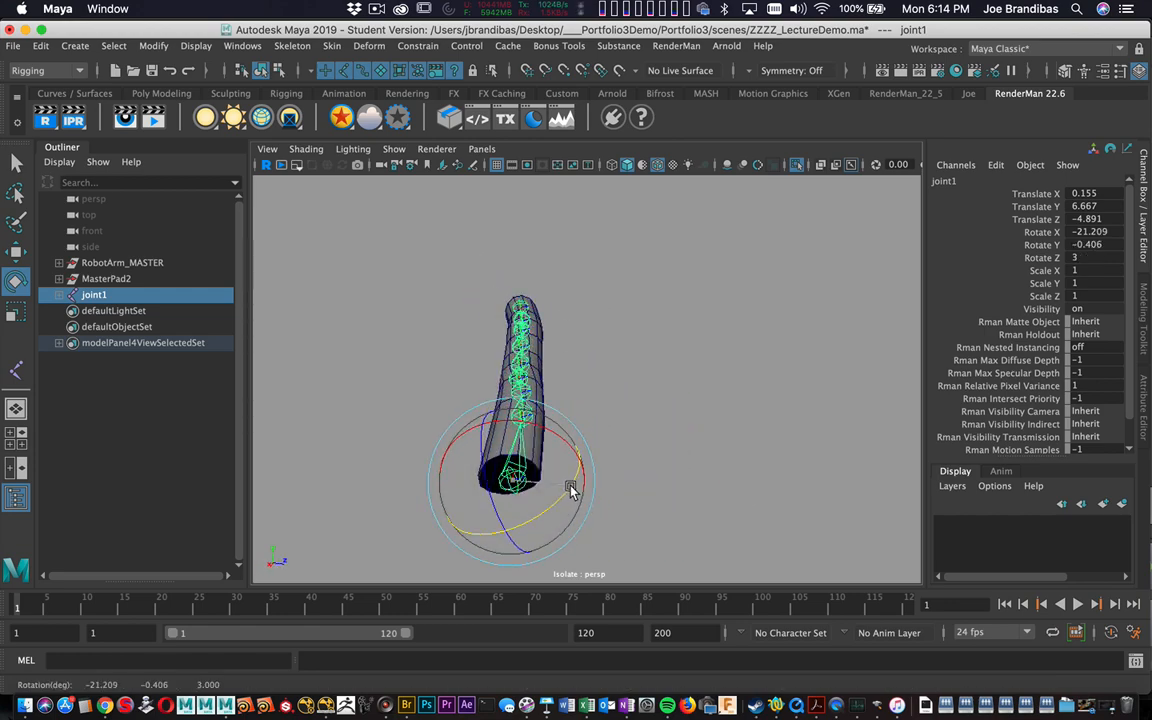
pyautogui.keyDown('alt'); pyautogui.moveTo(624, 349); pyautogui.dragTo(1060, 348); pyautogui.keyUp('alt')
pyautogui.keyDown('alt'); pyautogui.moveTo(752, 373); pyautogui.dragTo(689, 416); pyautogui.keyUp('alt')
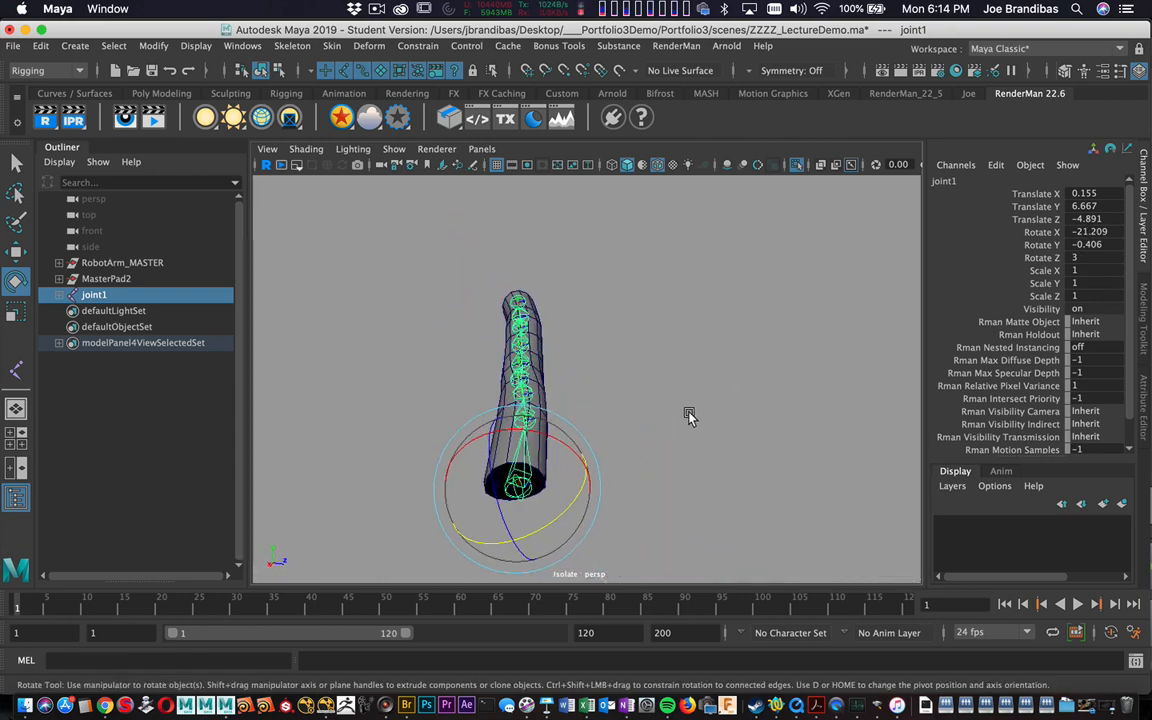
# Step: Freeze the transformations of the repositioned joint chain and check its fit inside the hose
pyautogui.click(52, 46)
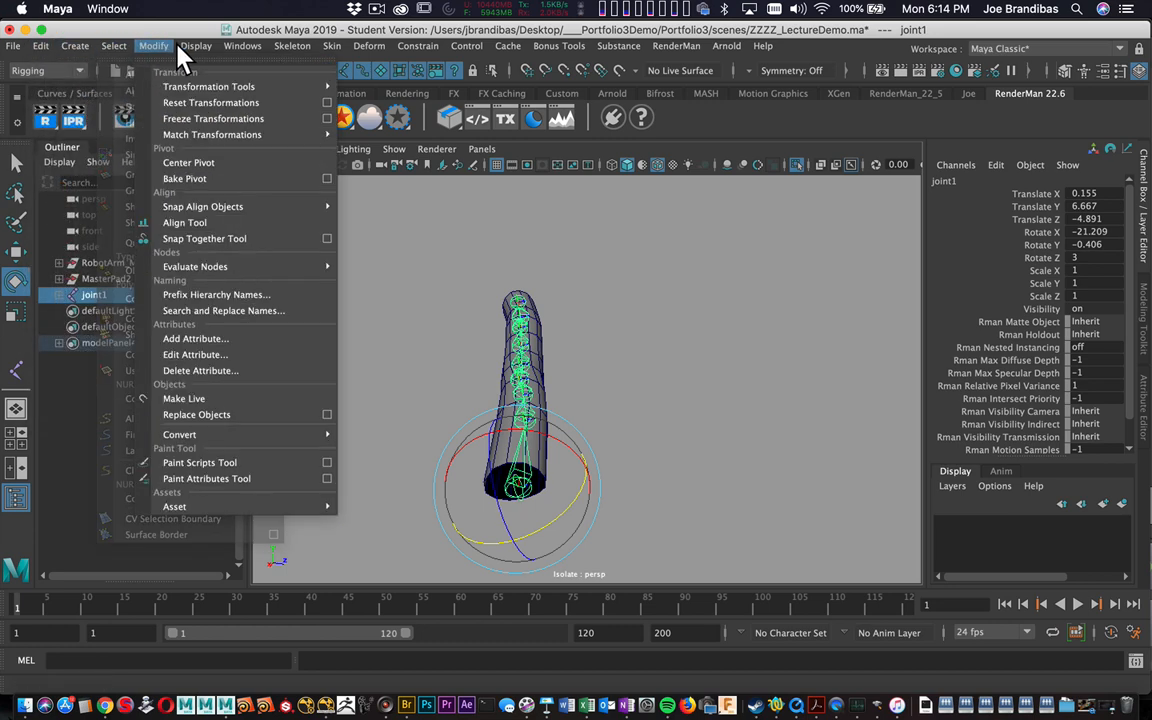
pyautogui.click(185, 116)
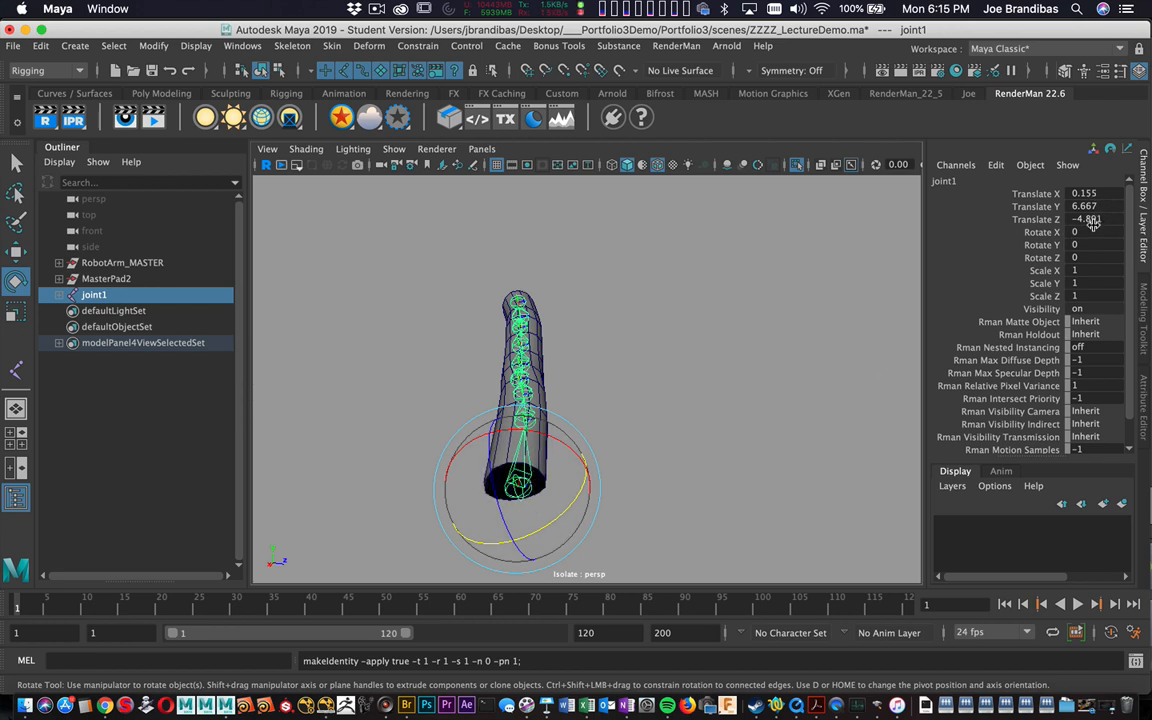
pyautogui.keyDown('alt'); pyautogui.moveTo(850, 345); pyautogui.dragTo(864, 309); pyautogui.keyUp('alt')
pyautogui.press('q')
pyautogui.moveTo(776, 393)
pyautogui.keyDown('alt'); pyautogui.mouseDown()
pyautogui.moveTo(740, 391)
pyautogui.moveTo(770, 390)
pyautogui.mouseUp(); pyautogui.keyUp('alt')
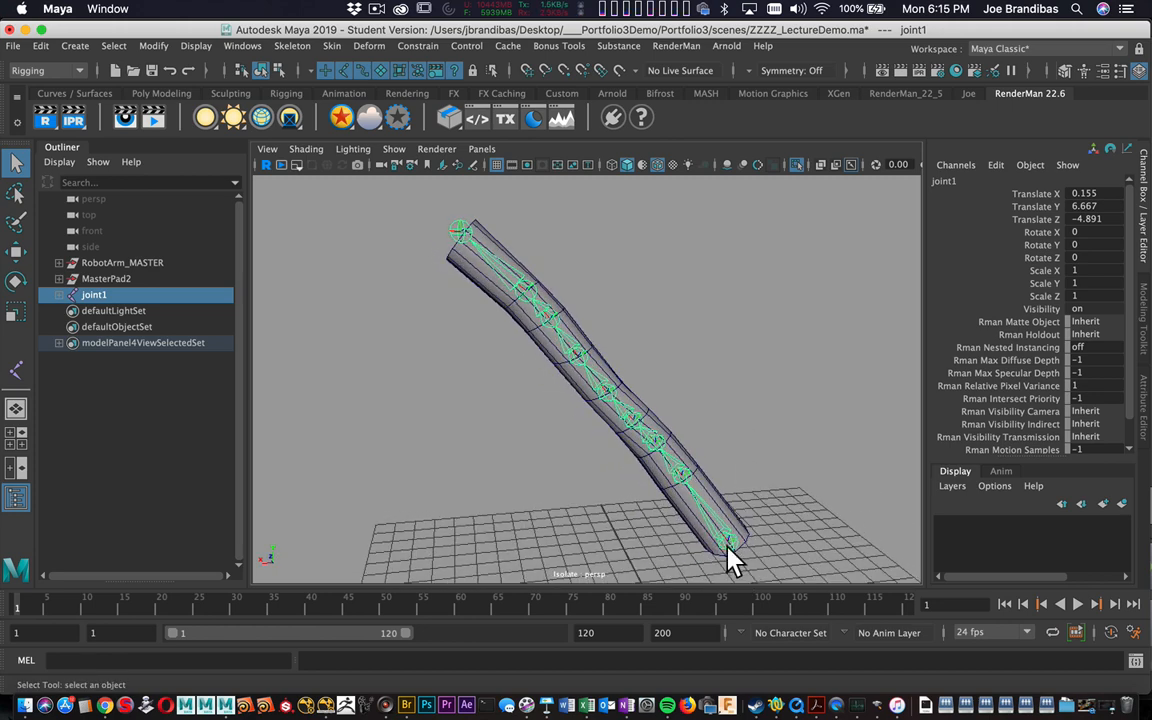
# Step: Create an IK handle from the root joint at the hose's lower end to the last joint at its upper end
pyautogui.click(806, 420)
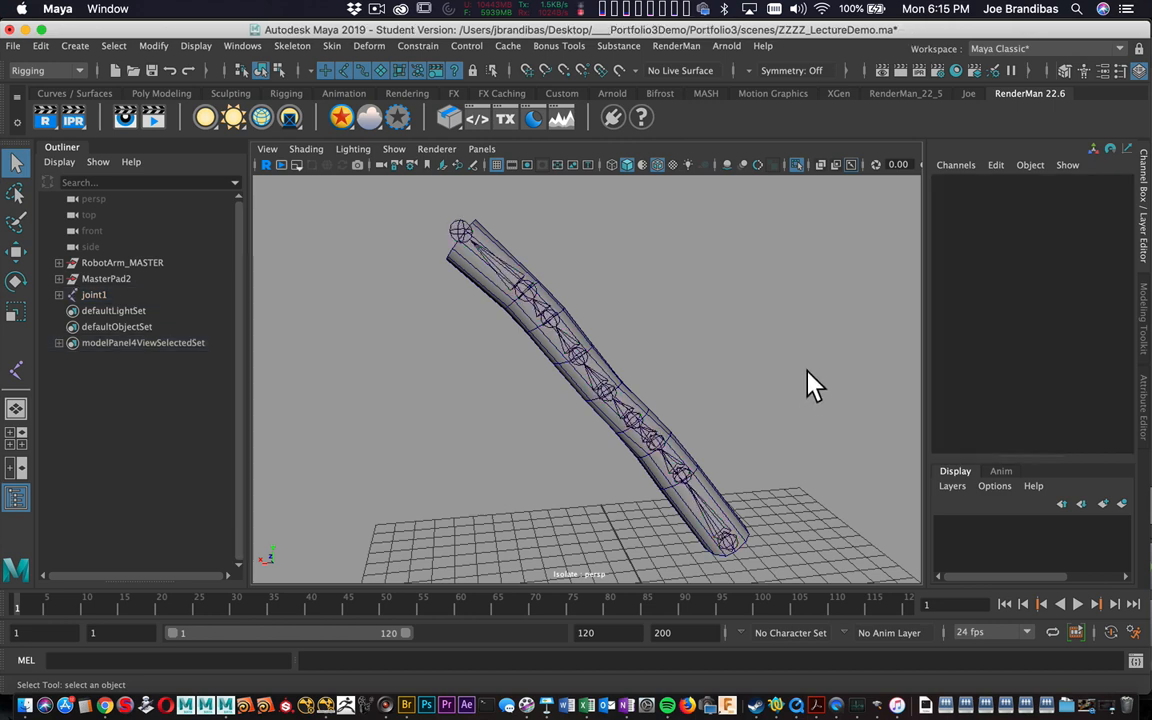
pyautogui.click(292, 46)
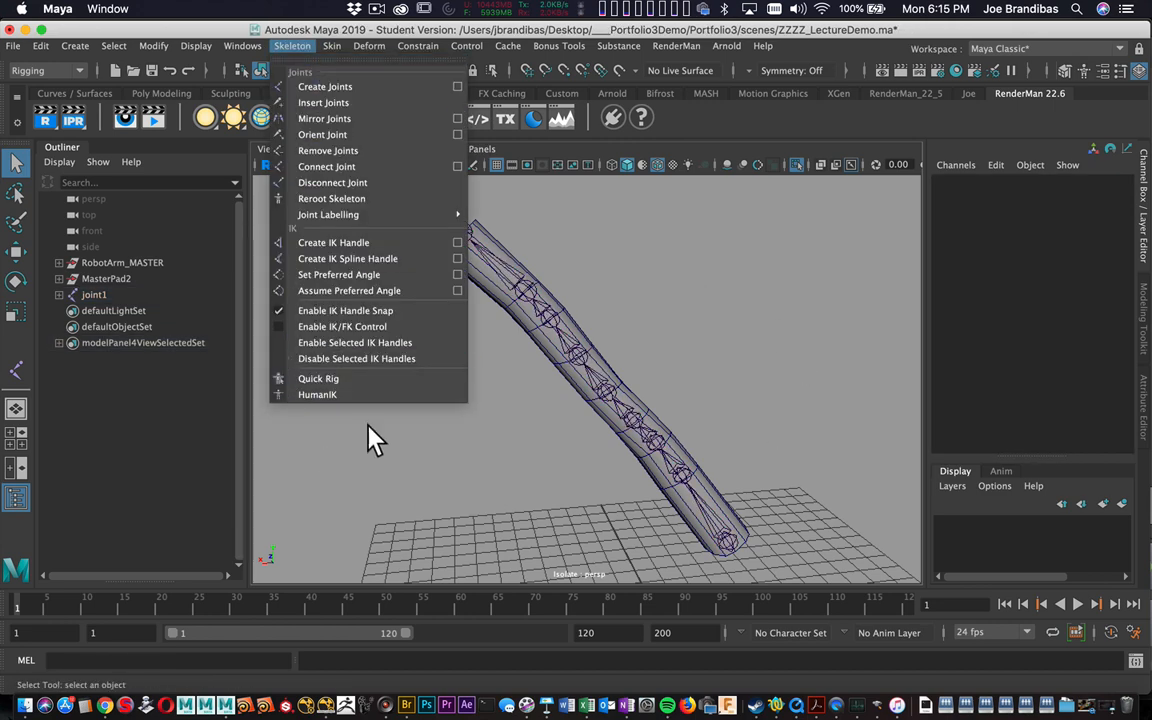
pyautogui.click(340, 243)
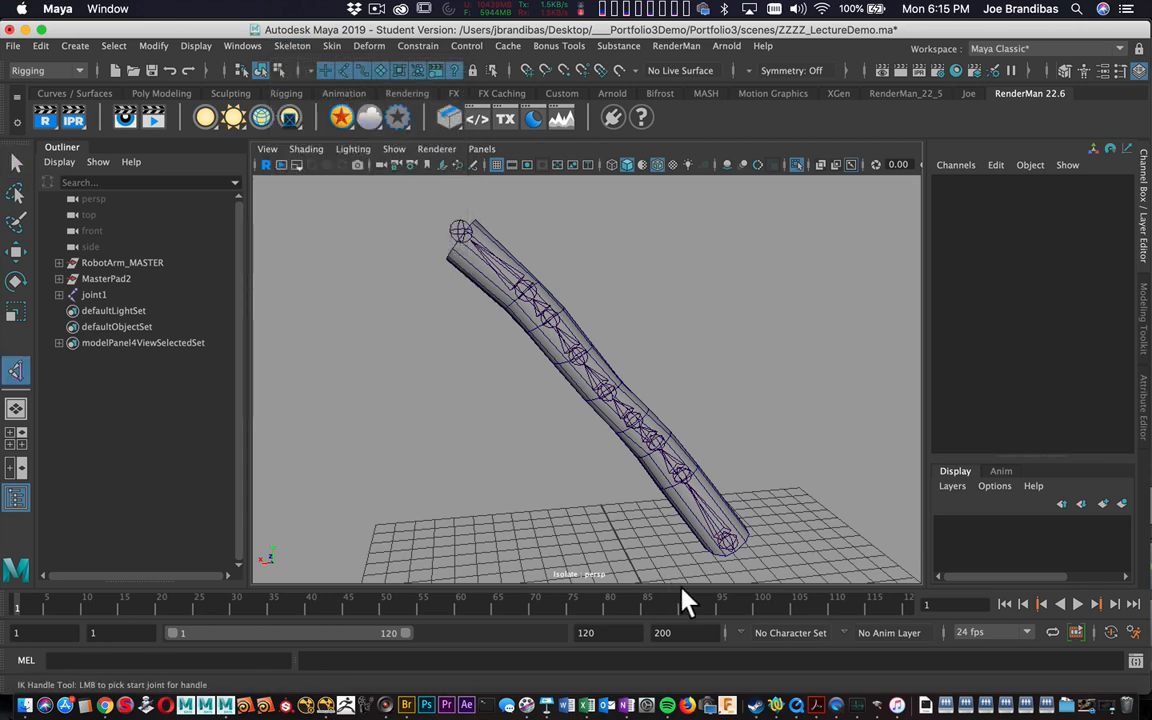
pyautogui.click(730, 543)
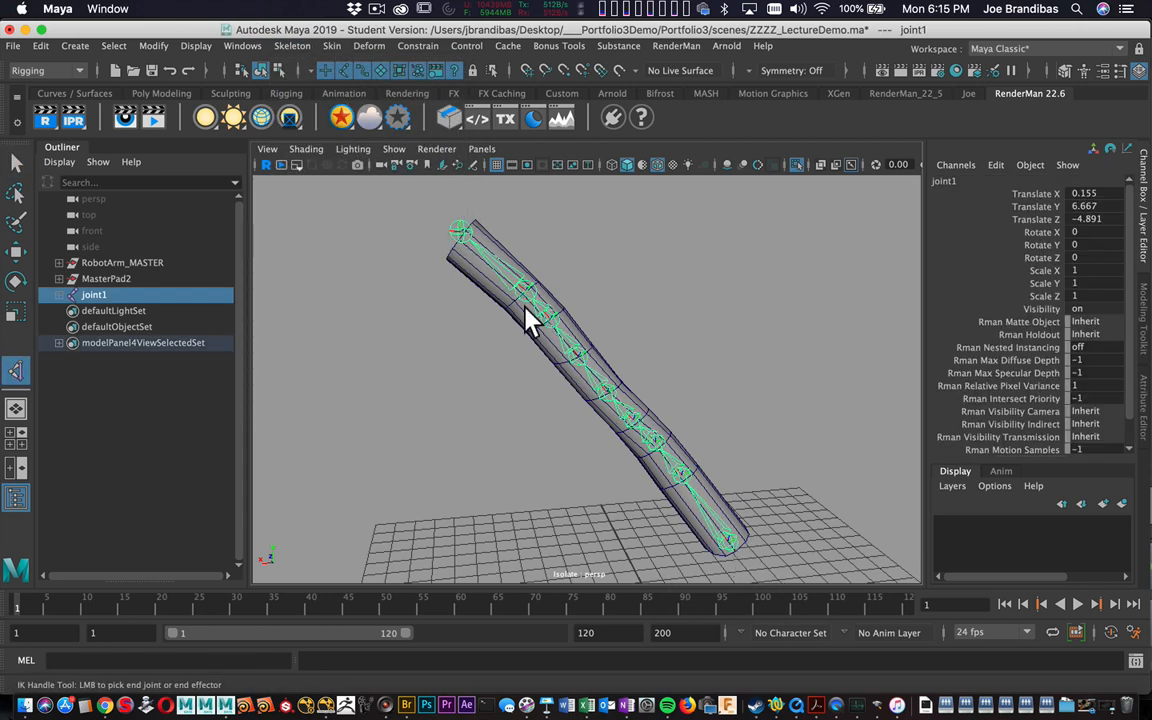
pyautogui.click(462, 236)
pyautogui.keyDown('alt'); pyautogui.moveTo(676, 329); pyautogui.dragTo(490, 230); pyautogui.keyUp('alt')
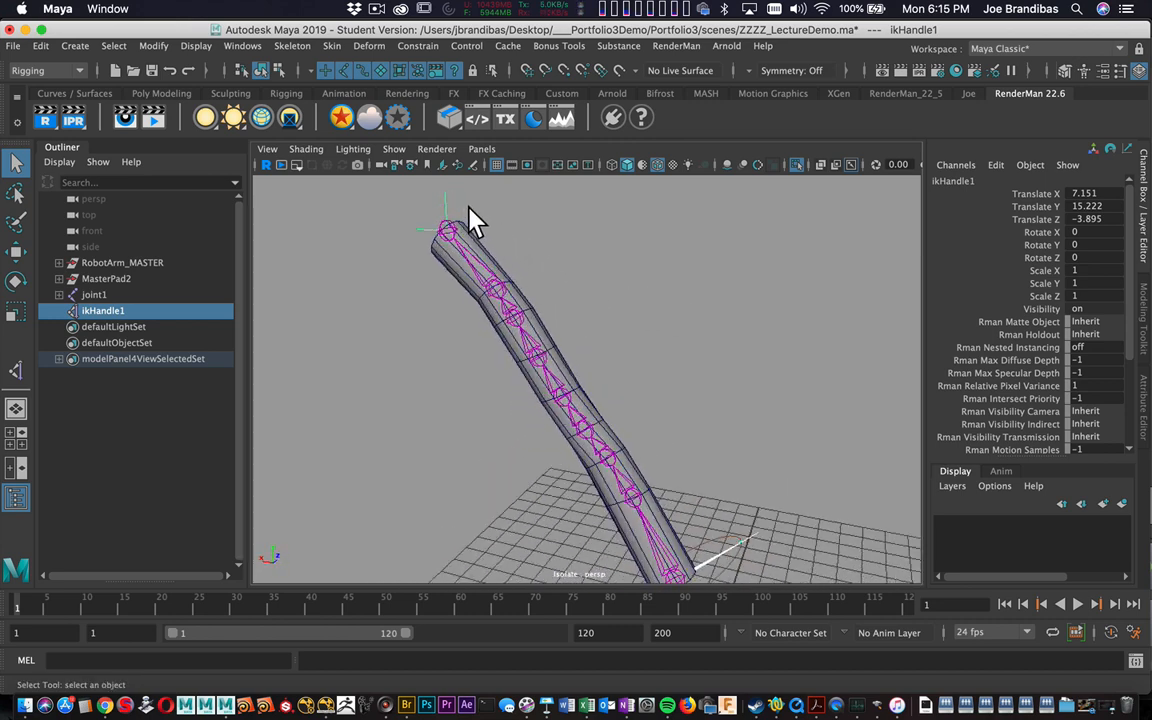
# Step: Test the chain's bending by moving the IK handle a short way down from the hose's upper end, and undo the move
pyautogui.press('w')
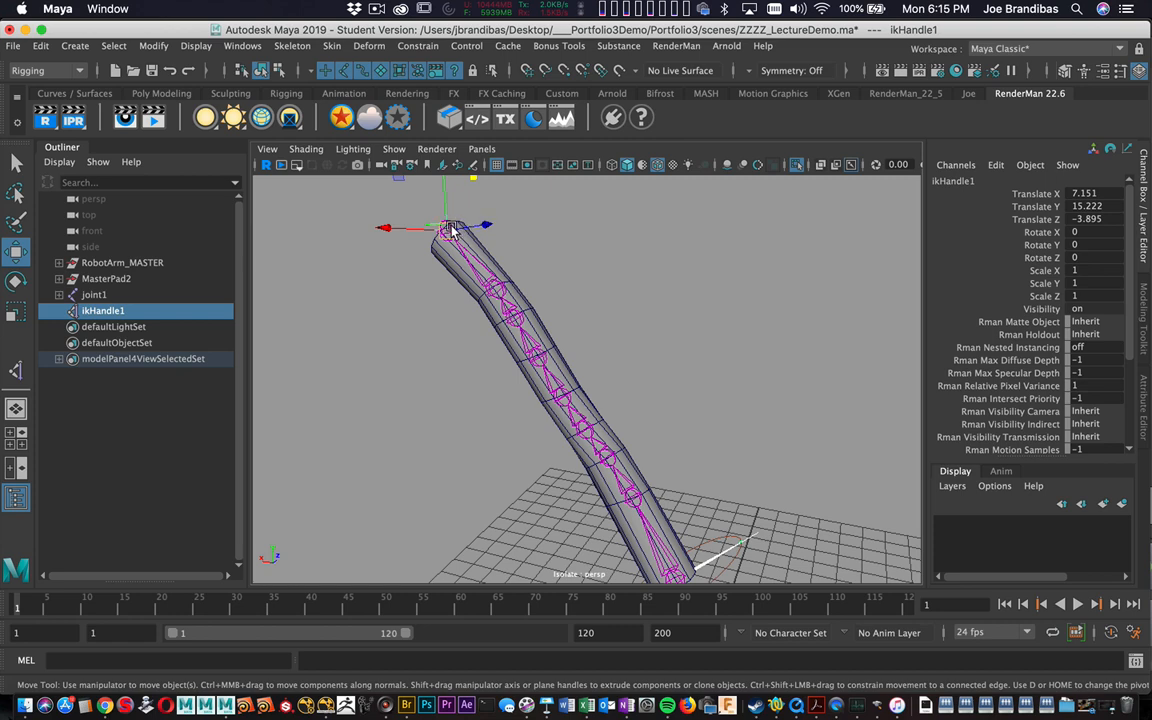
pyautogui.moveTo(451, 231)
pyautogui.mouseDown()
pyautogui.moveTo(461, 255)
pyautogui.moveTo(469, 240)
pyautogui.moveTo(445, 250)
pyautogui.moveTo(472, 349)
pyautogui.moveTo(452, 224)
pyautogui.moveTo(442, 222)
pyautogui.moveTo(476, 278)
pyautogui.moveTo(460, 238)
pyautogui.mouseUp()
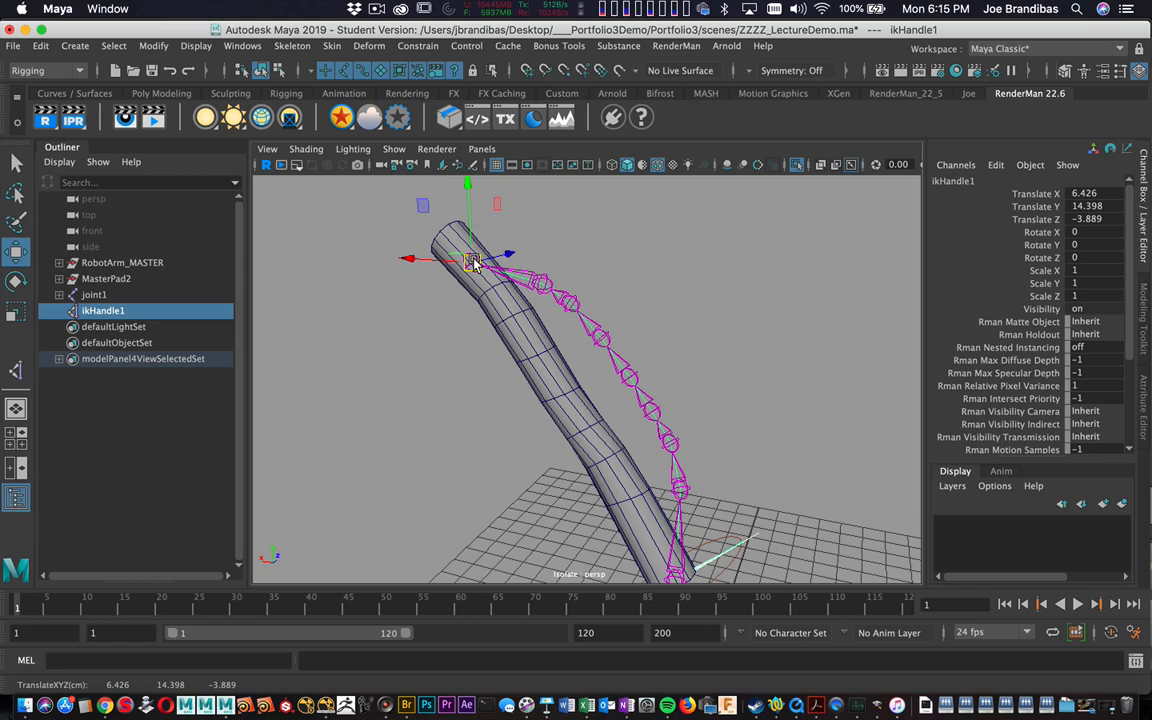
pyautogui.press('z')
pyautogui.keyDown('alt'); pyautogui.moveTo(586, 342); pyautogui.dragTo(667, 388); pyautogui.keyUp('alt')
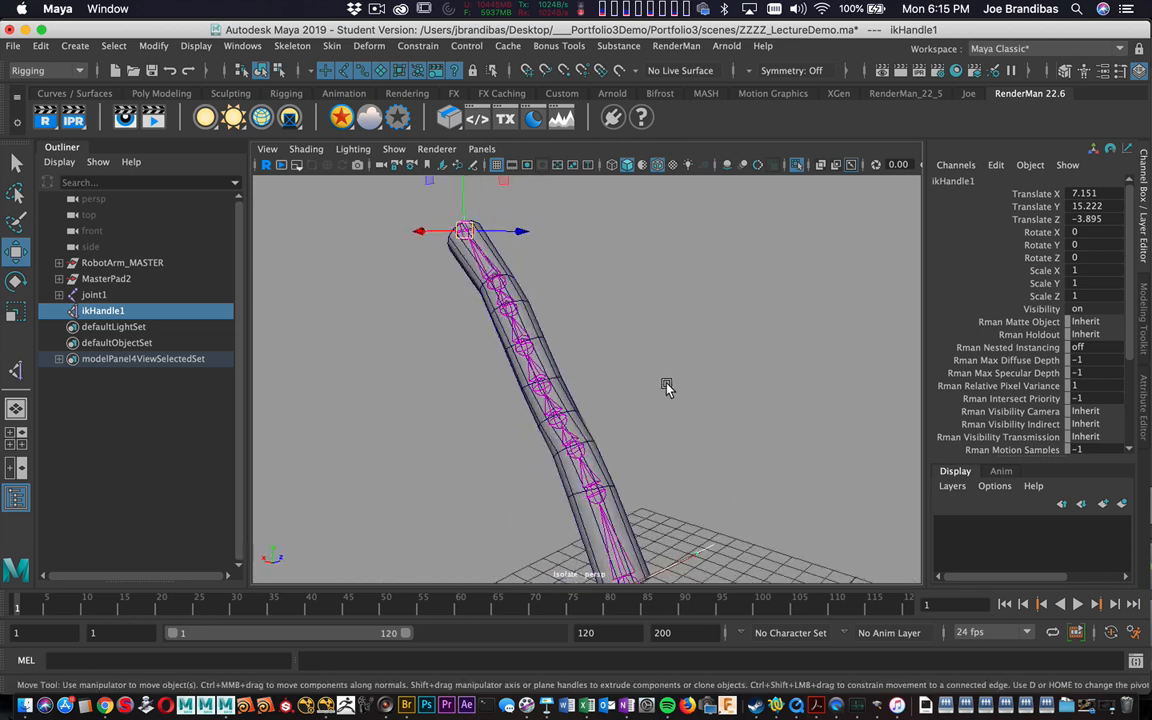
# Step: Deselect everything and turn off the hose's isolated display to show the rig within the full robot arm
pyautogui.keyDown('alt'); pyautogui.moveTo(716, 417); pyautogui.dragTo(505, 330, button='right'); pyautogui.keyUp('alt')
pyautogui.click(722, 418)
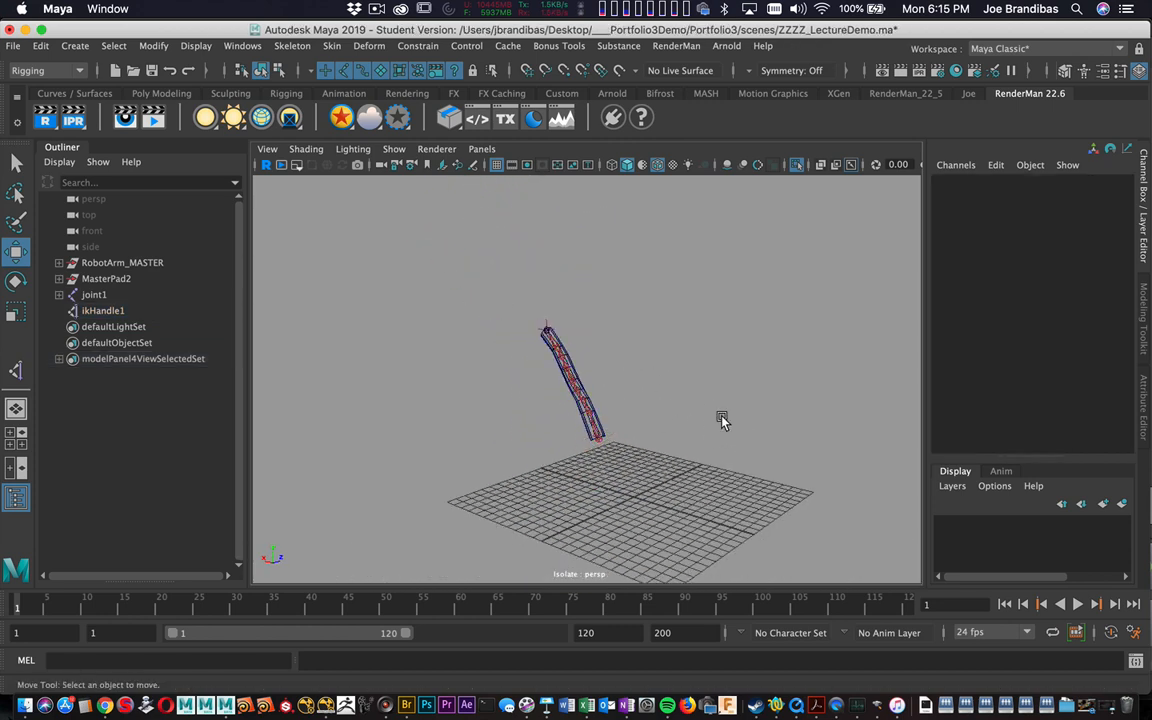
pyautogui.hotkey('ctrl', '1')
pyautogui.keyDown('alt'); pyautogui.moveTo(728, 417); pyautogui.dragTo(580, 356); pyautogui.keyUp('alt')
pyautogui.keyDown('alt'); pyautogui.moveTo(576, 358); pyautogui.dragTo(750, 532, button='right'); pyautogui.keyUp('alt')
pyautogui.keyDown('alt'); pyautogui.moveTo(452, 246); pyautogui.dragTo(672, 327); pyautogui.keyUp('alt')
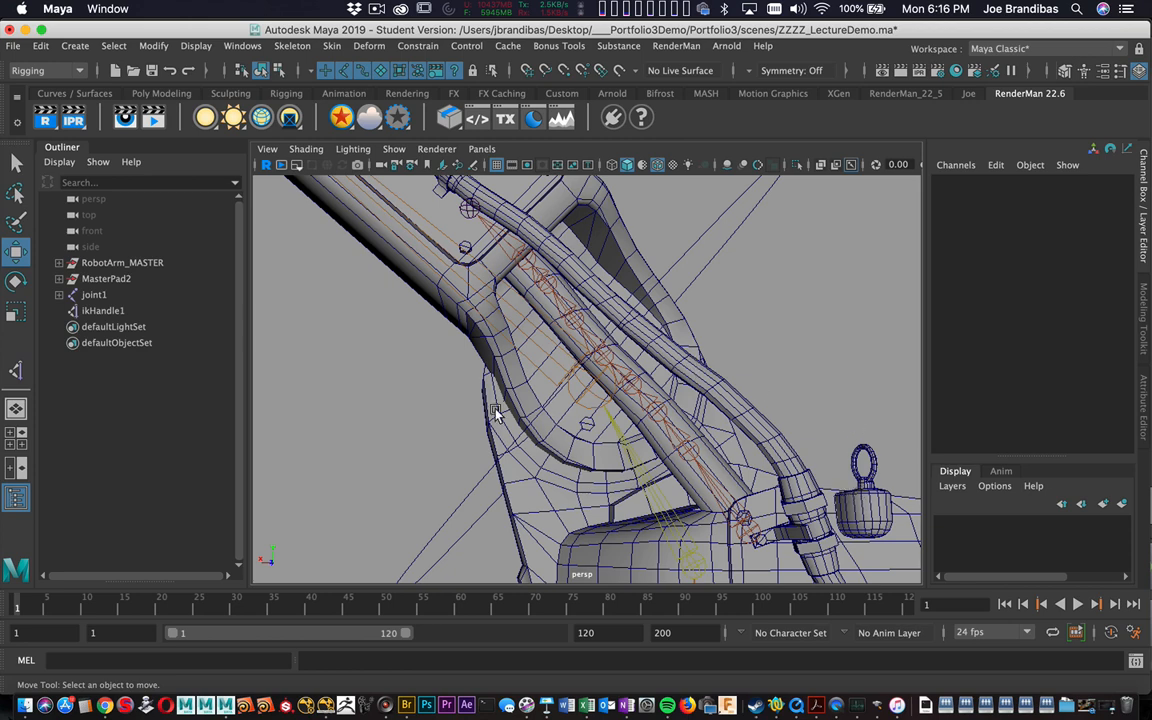
# Step: Expand the complete joint hierarchy beneath joint1 in the Outliner
pyautogui.click(60, 295)
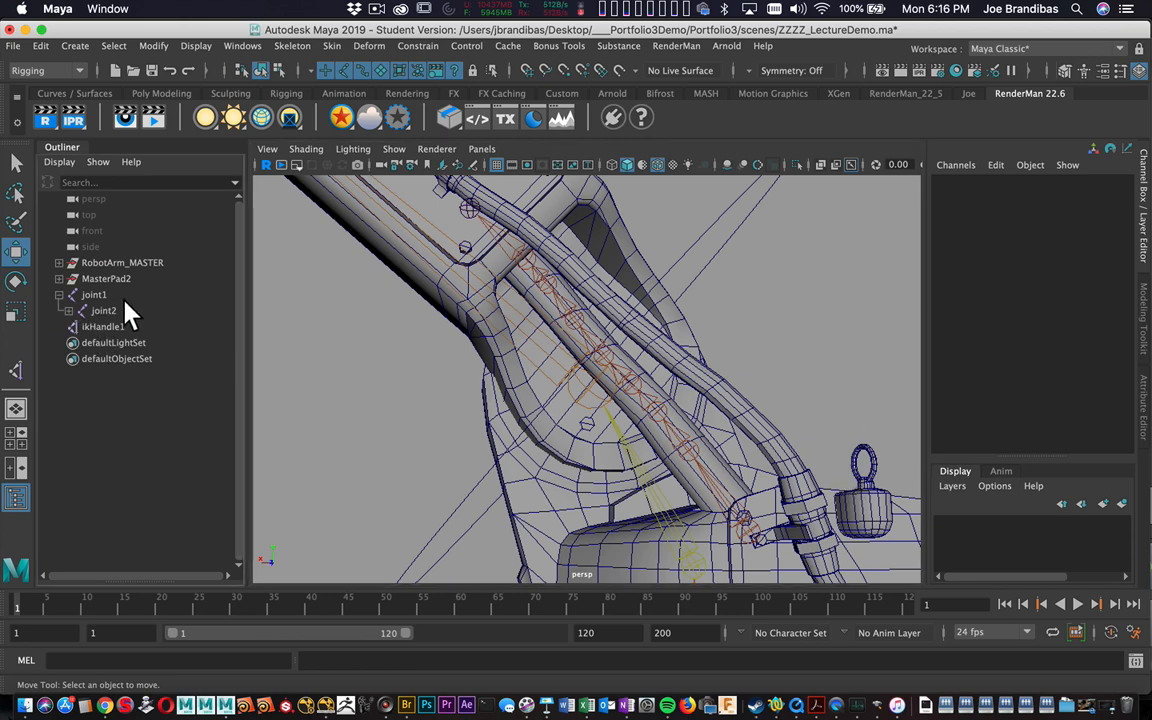
pyautogui.click(61, 297)
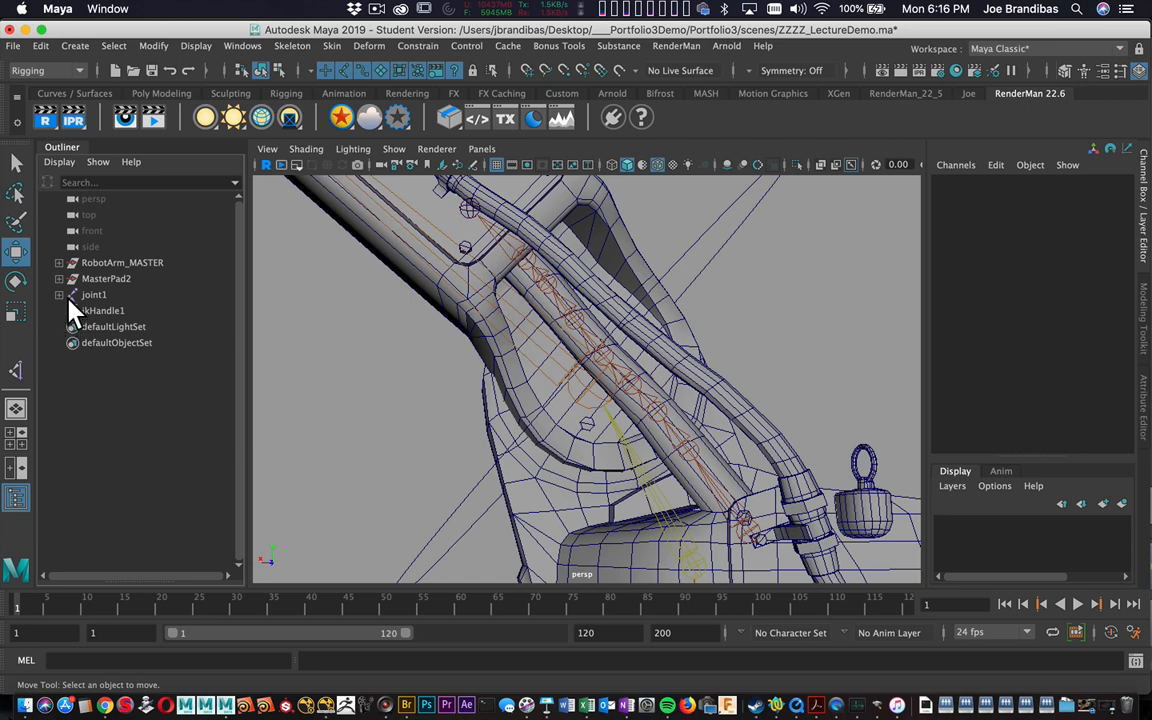
pyautogui.keyDown('shift'); pyautogui.click(60, 295); pyautogui.keyUp('shift')
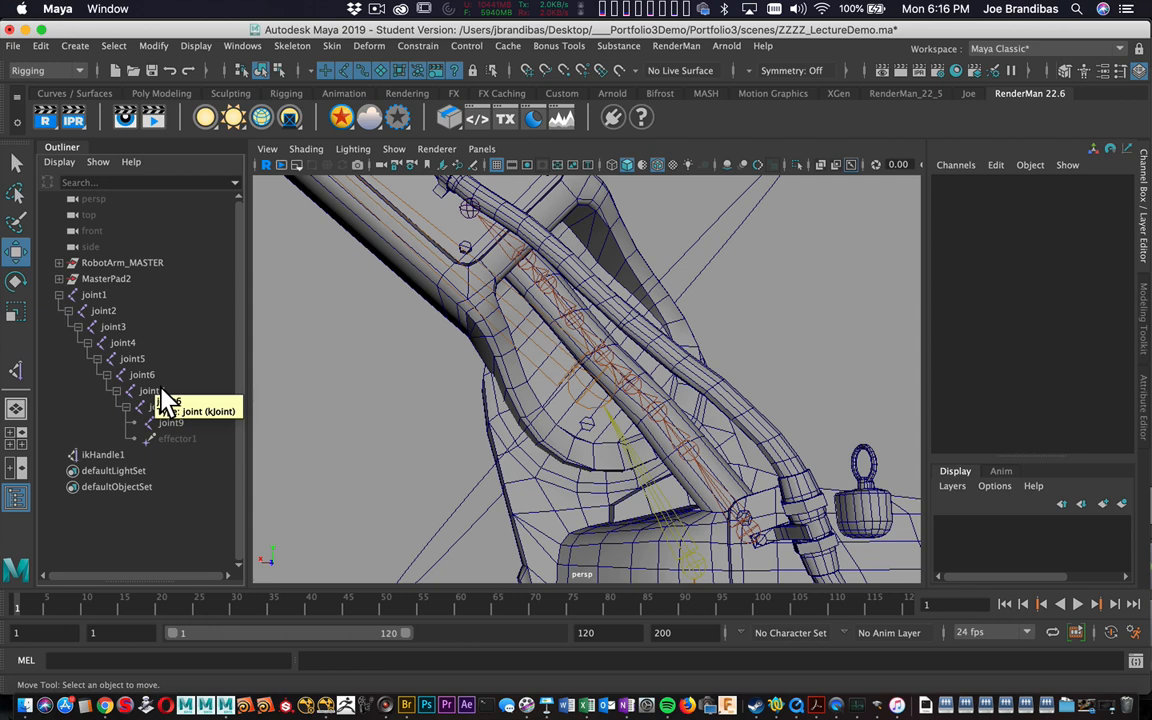
# Step: Rename the chain's root joint, joint1, as LowerJoseJoint
pyautogui.click(94, 295)
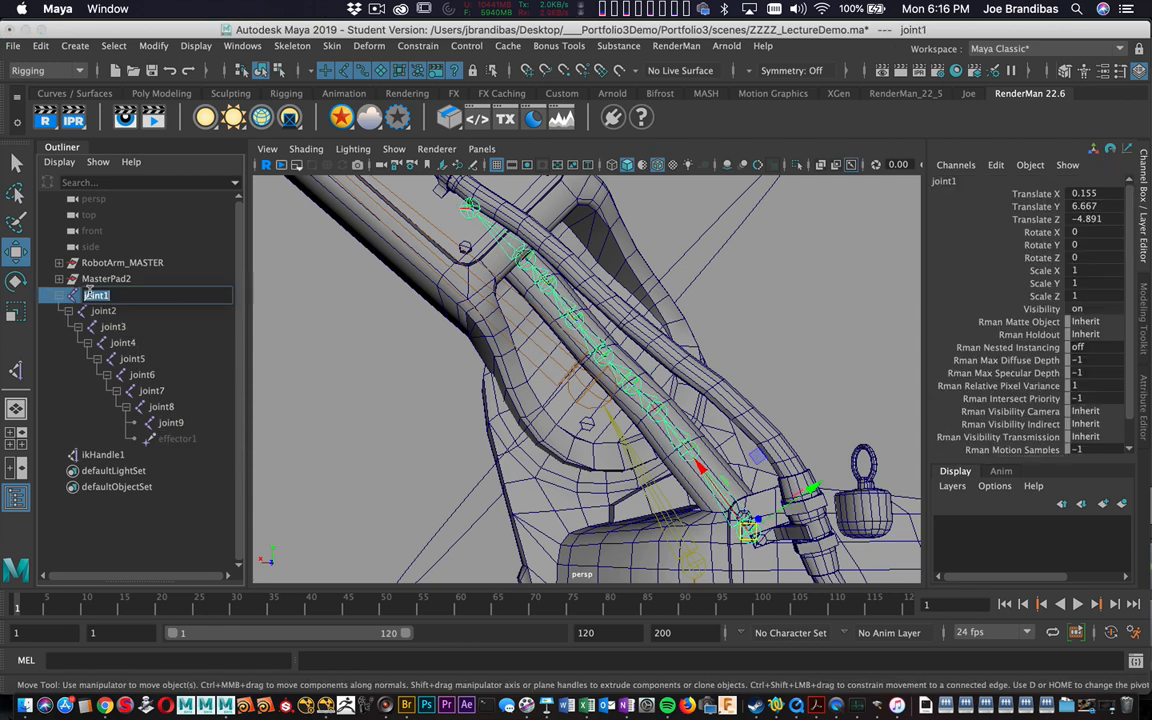
pyautogui.click(947, 180)
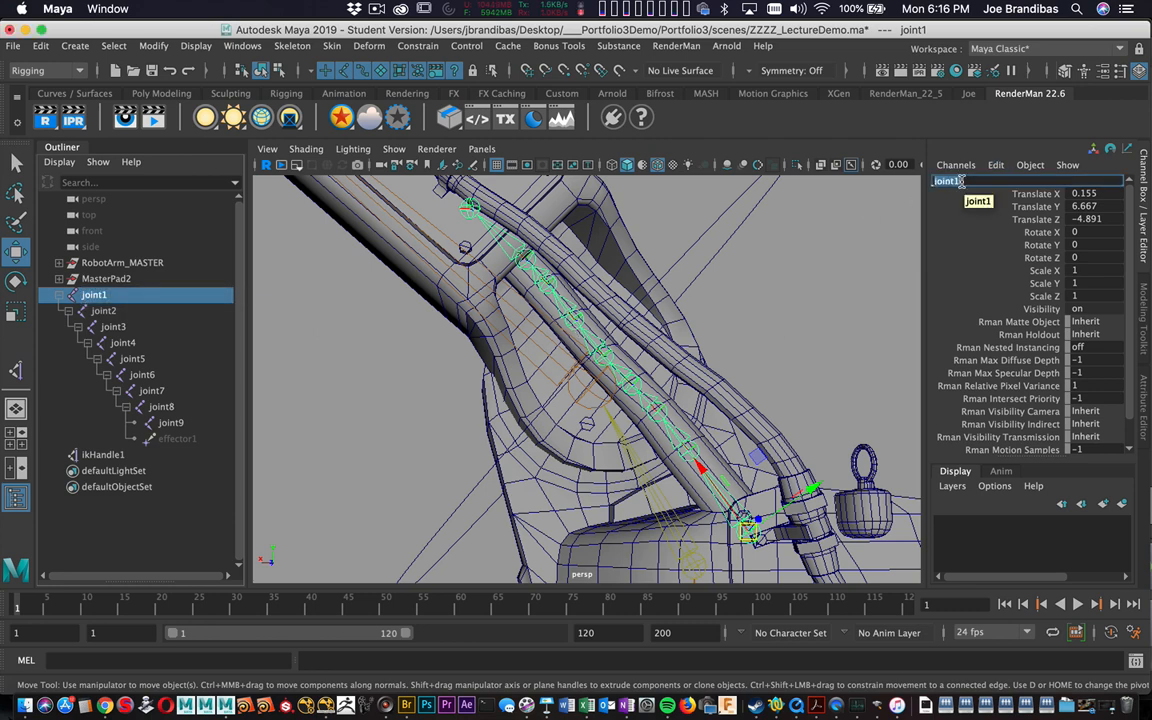
pyautogui.write('LowerJoseJ')
pyautogui.press('Return')
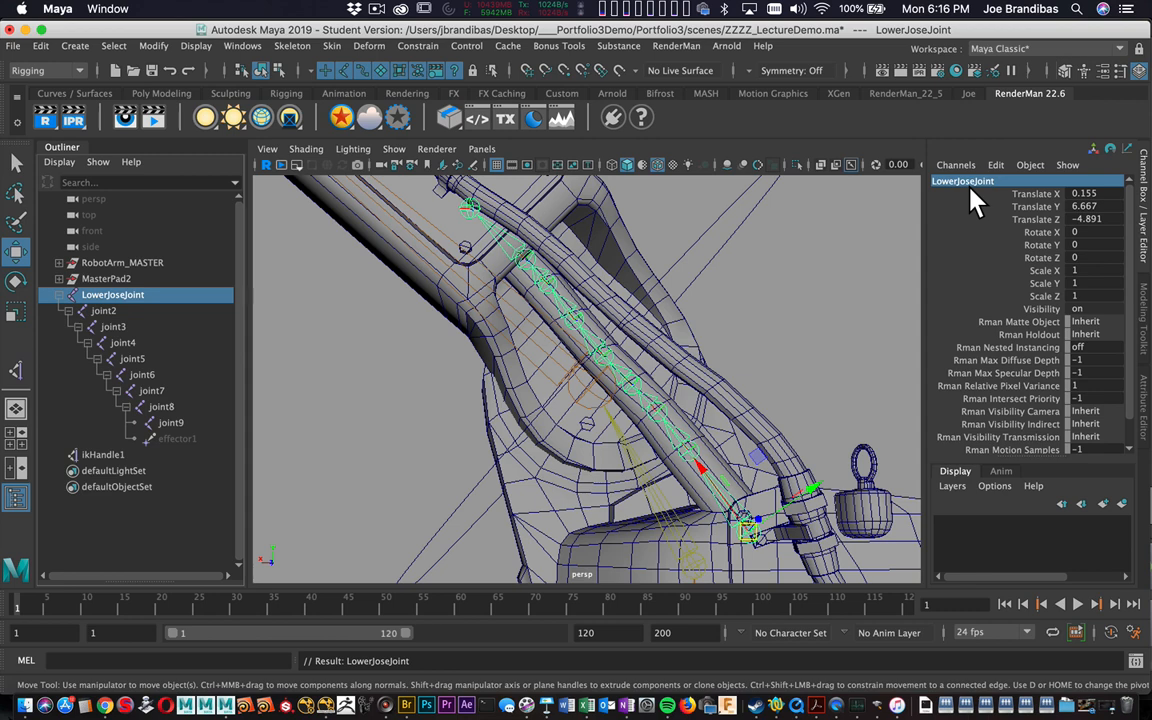
# Step: Reopen the root joint's name for editing, keep it as LowerJoseJoint, and copy the name
pyautogui.click(1013, 182)
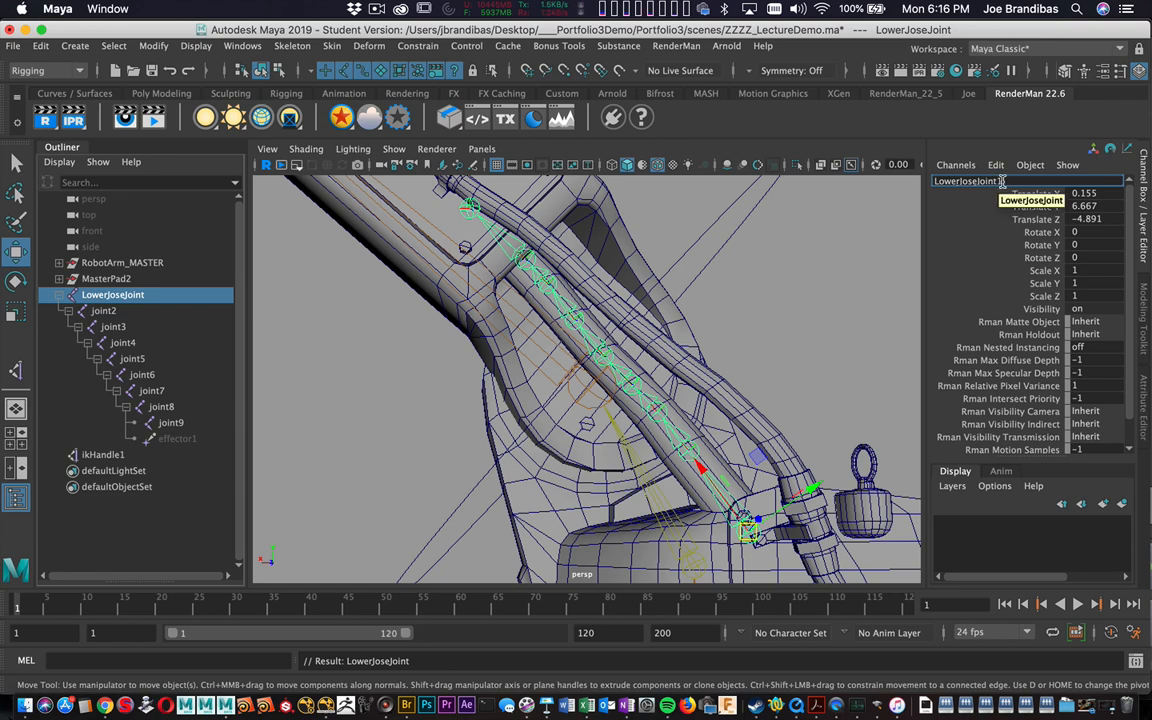
pyautogui.write('1')
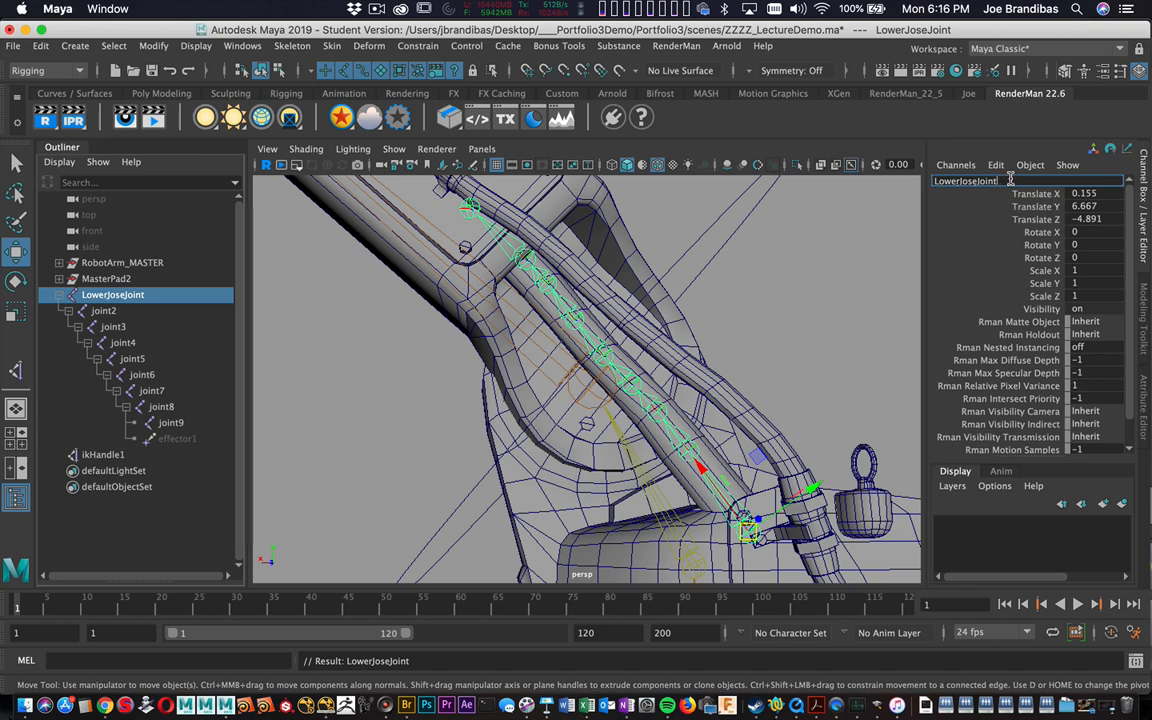
pyautogui.press('Return')
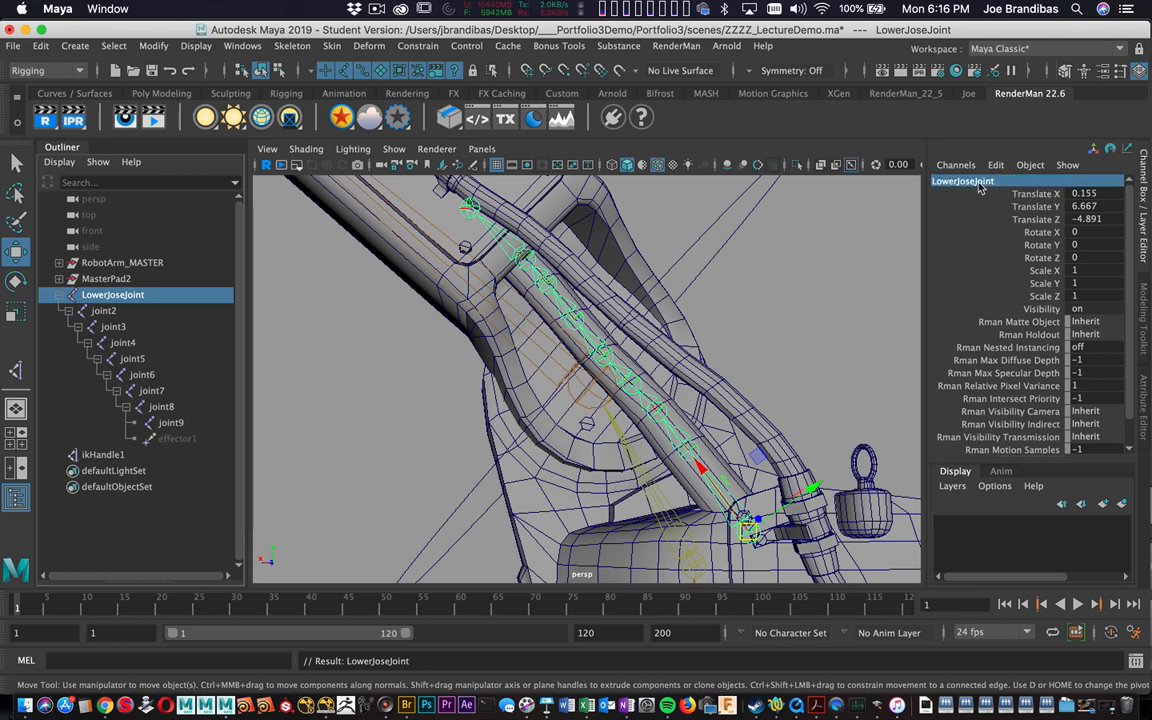
pyautogui.click(978, 183)
pyautogui.press('super+c')
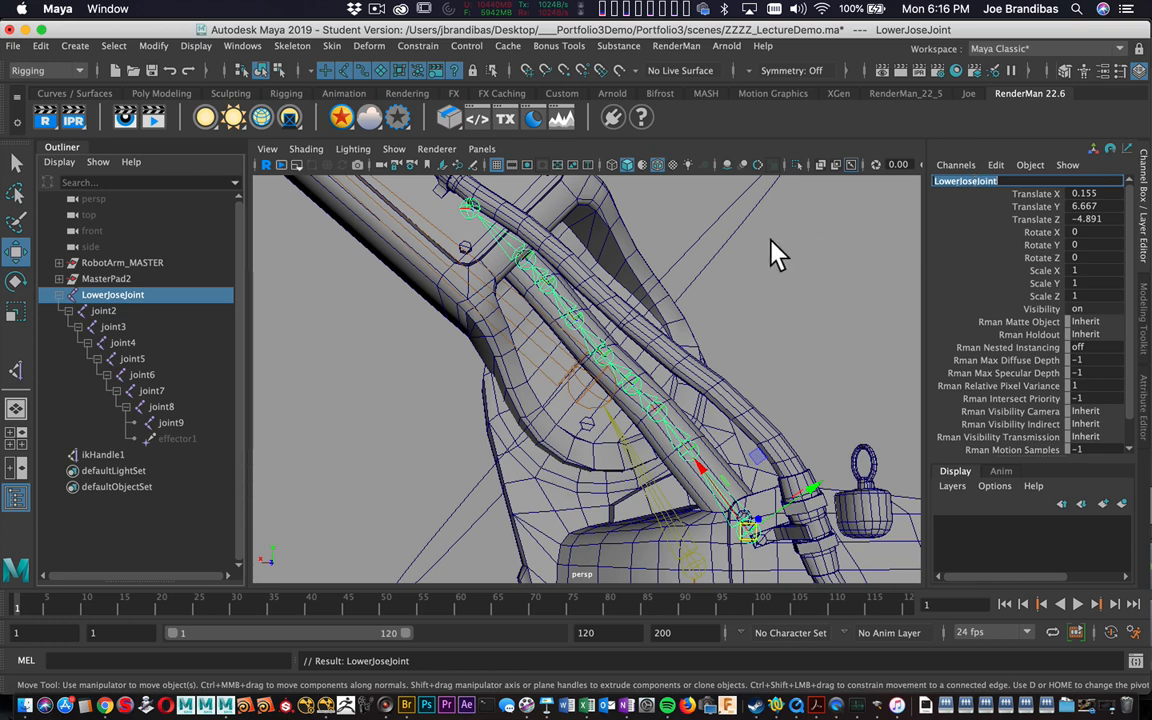
# Step: Rename joint2, directly beneath the hose chain's root, with the copied name LowerJoseJoint
pyautogui.doubleClick(98, 312)
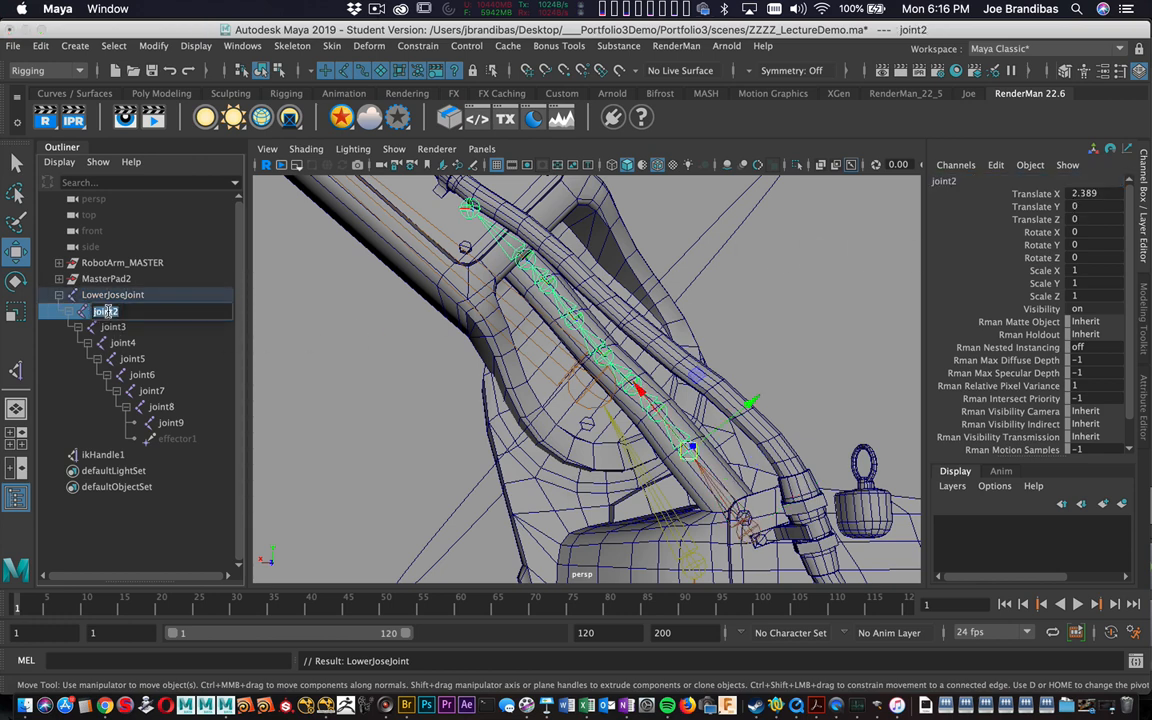
pyautogui.press('super+v')
pyautogui.press('Return')
pyautogui.press('Down')
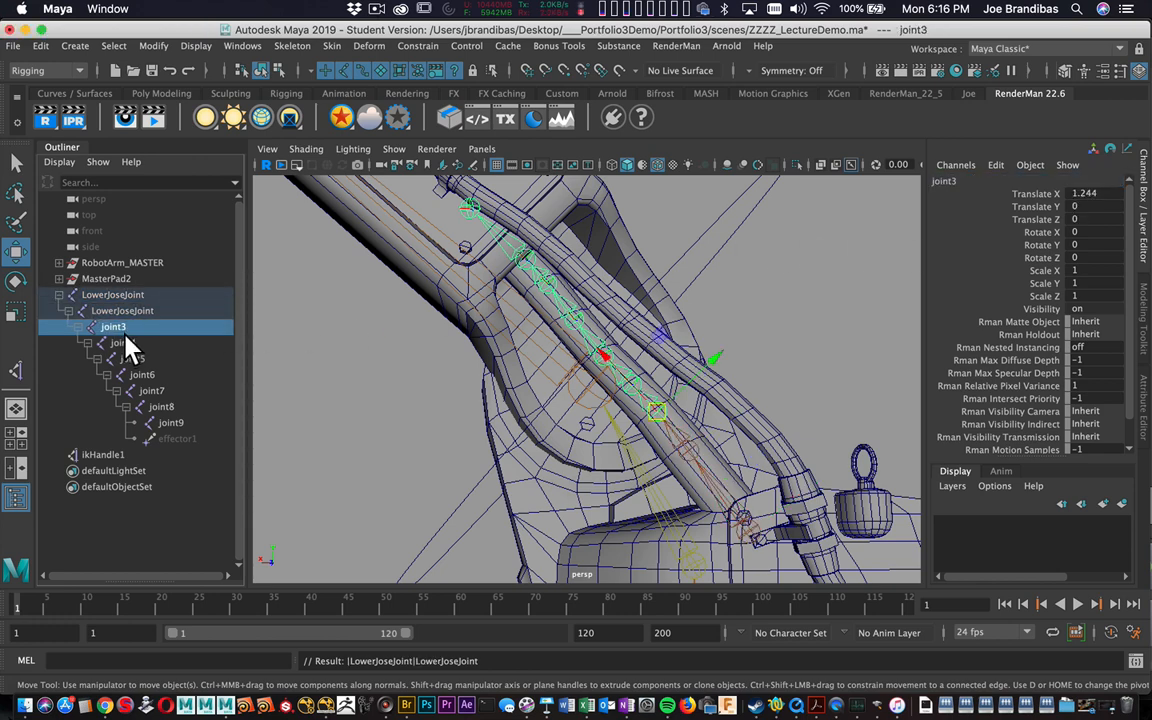
# Step: Rename the root joint of the hose chain as LowerJoseJoint1
pyautogui.doubleClick(118, 328)
pyautogui.click(110, 295)
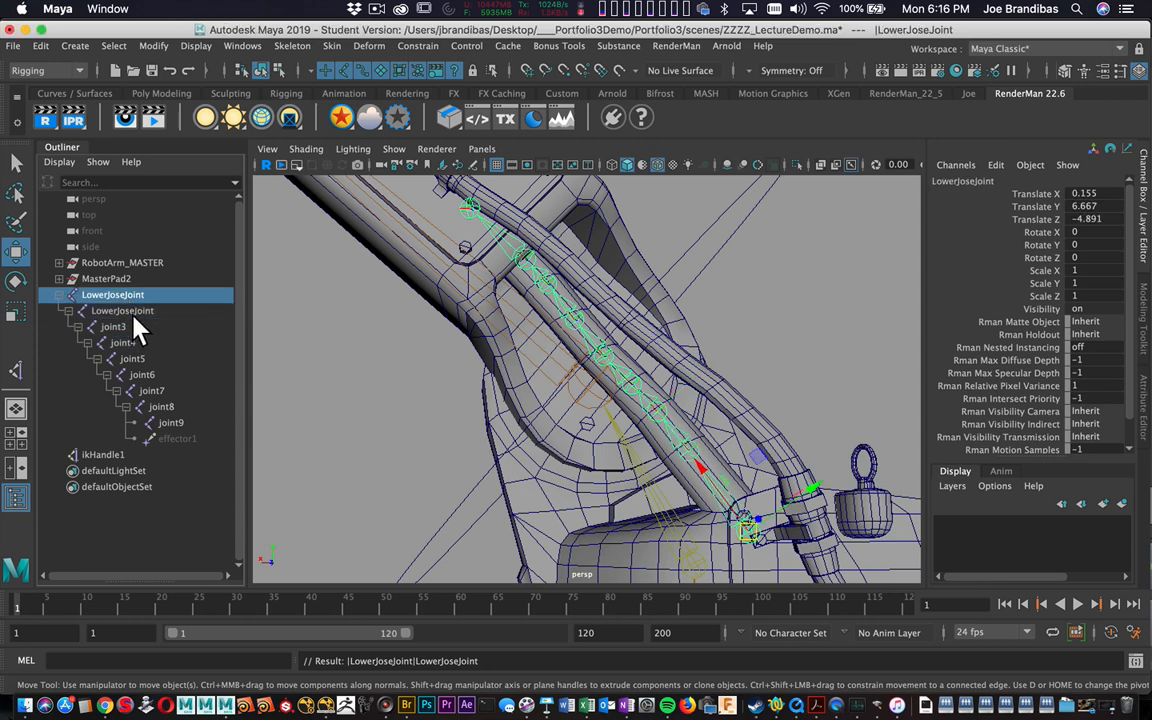
pyautogui.doubleClick(115, 295)
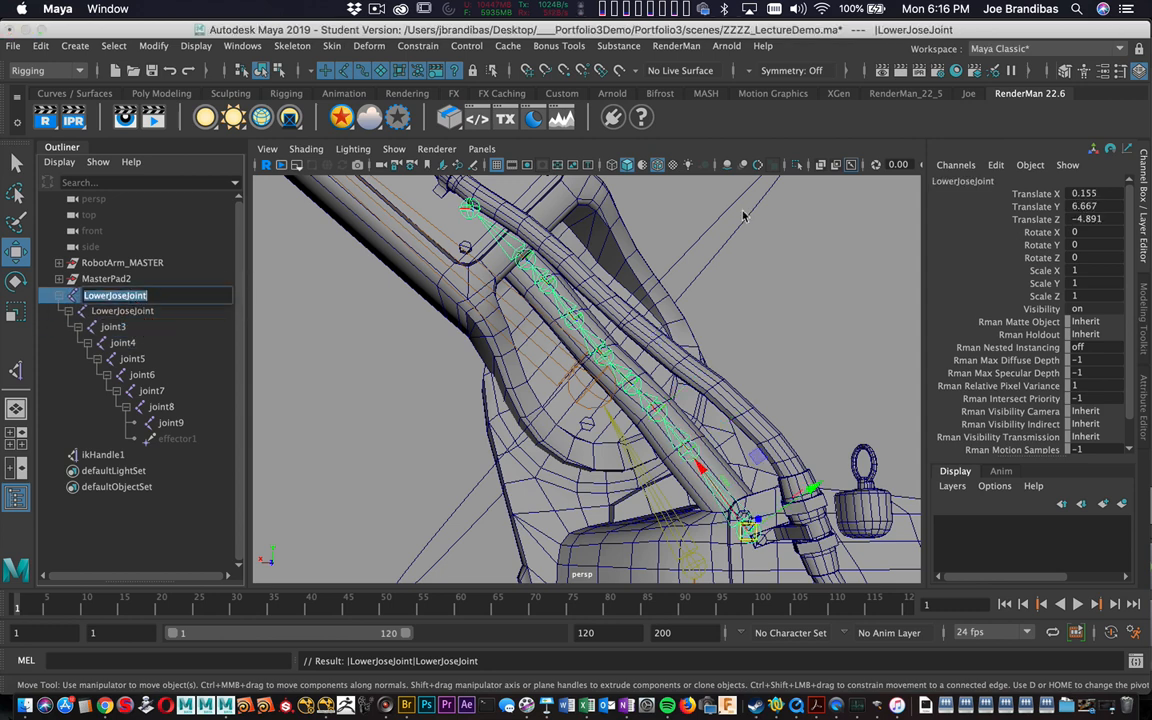
pyautogui.click(1000, 181)
pyautogui.write('1')
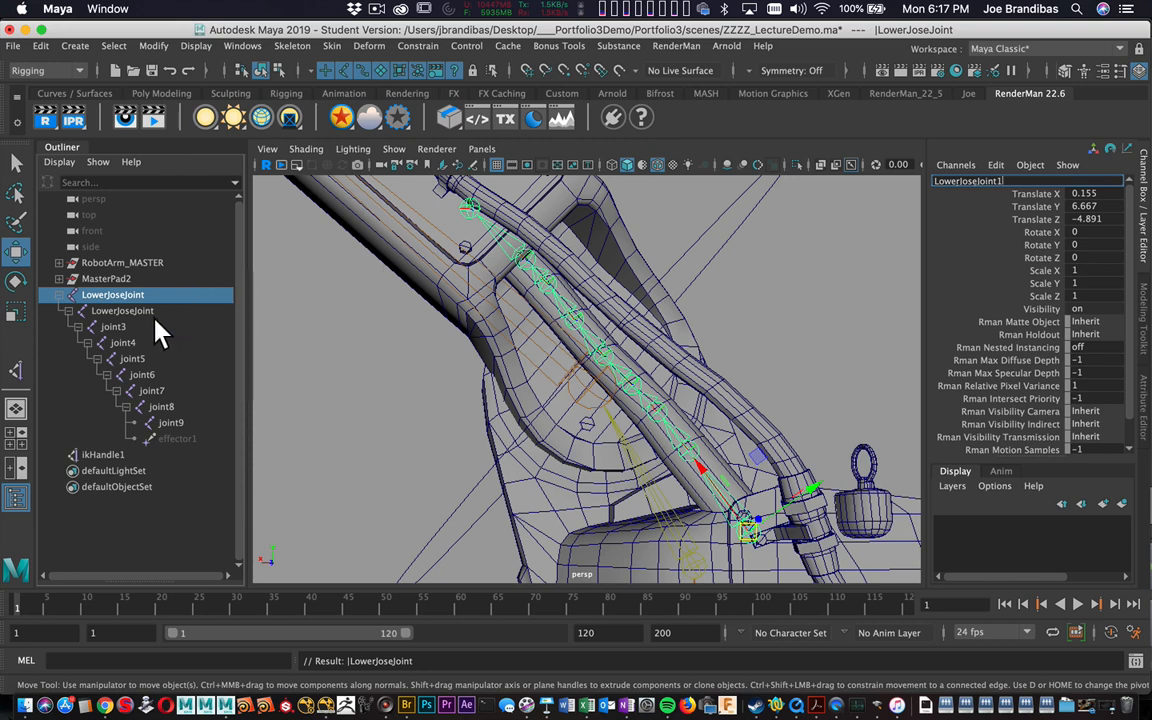
pyautogui.press('Return')
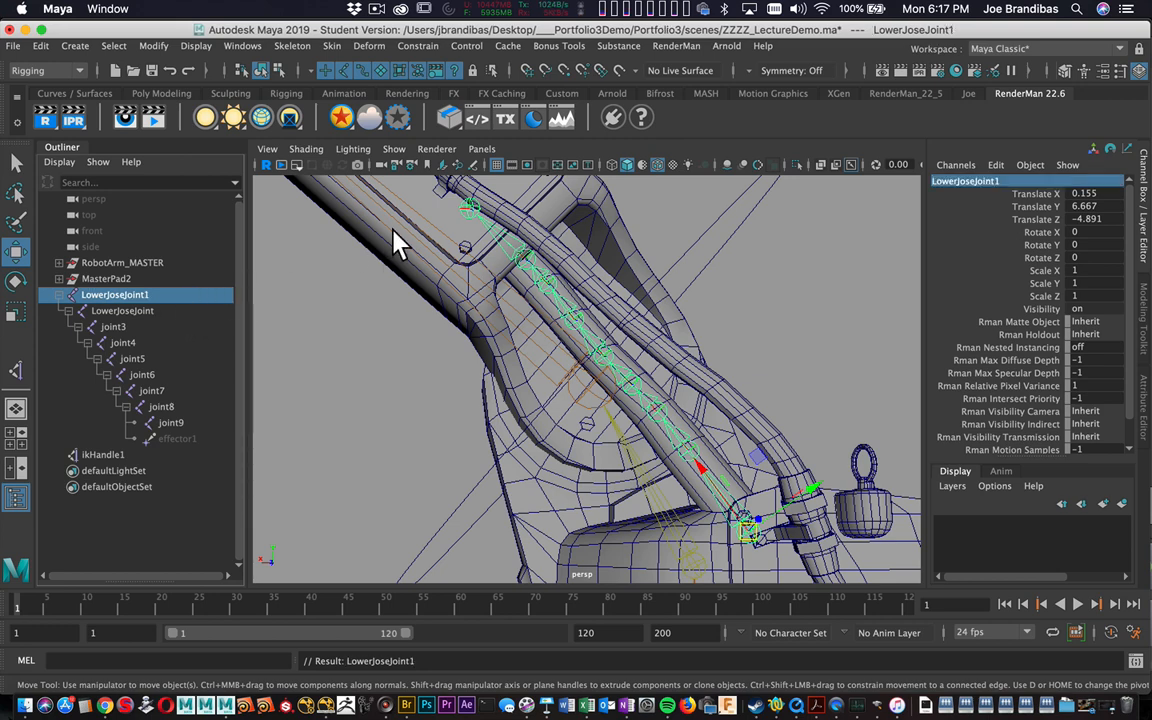
# Step: Copy the second joint's base name, LowerJoseJoint, and rename that joint as LowerJoseJoint2
pyautogui.click(155, 311)
pyautogui.click(1005, 181)
pyautogui.press('super+c')
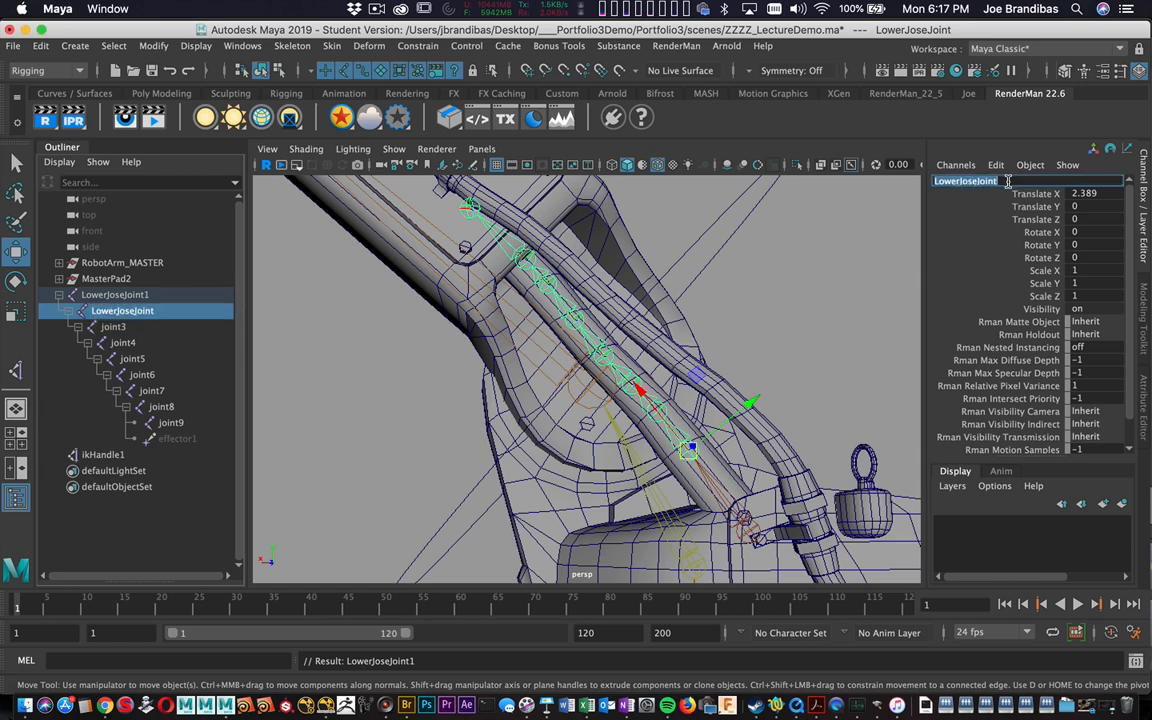
pyautogui.click(1008, 181)
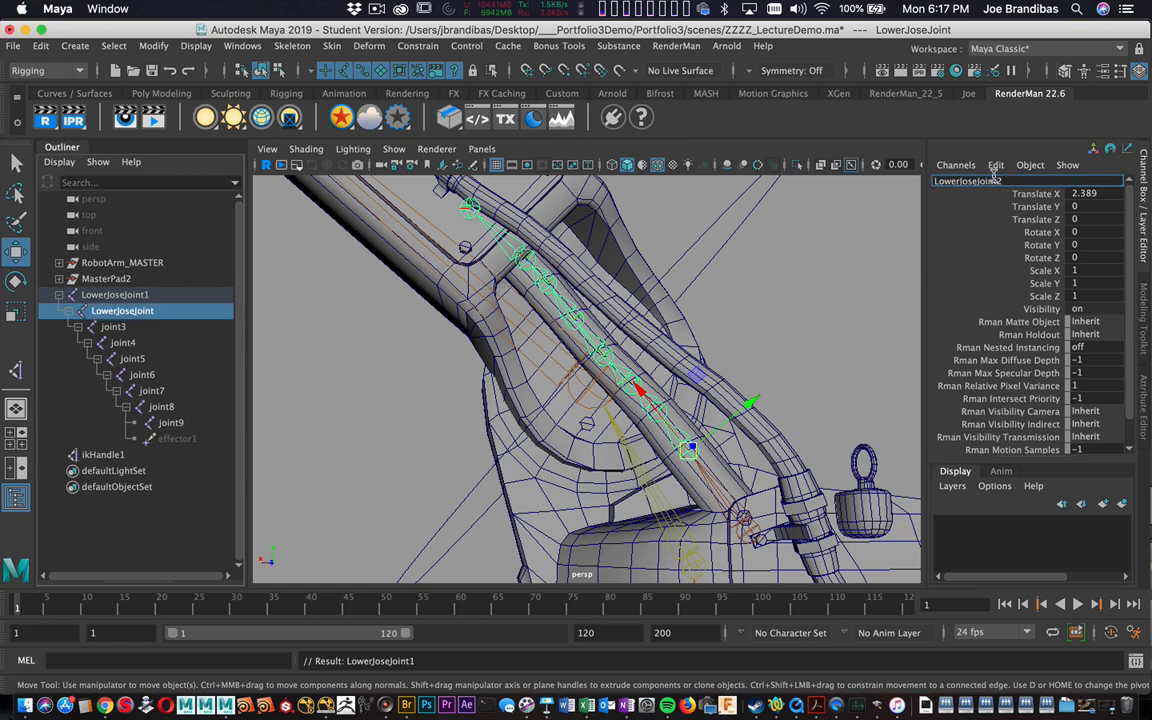
pyautogui.write('2')
pyautogui.press('Return')
# Step: Rename joint3 as LowerJoseJoint3 and joint4 as LowerJoseJoint4, reusing the copied base name
pyautogui.doubleClick(126, 328)
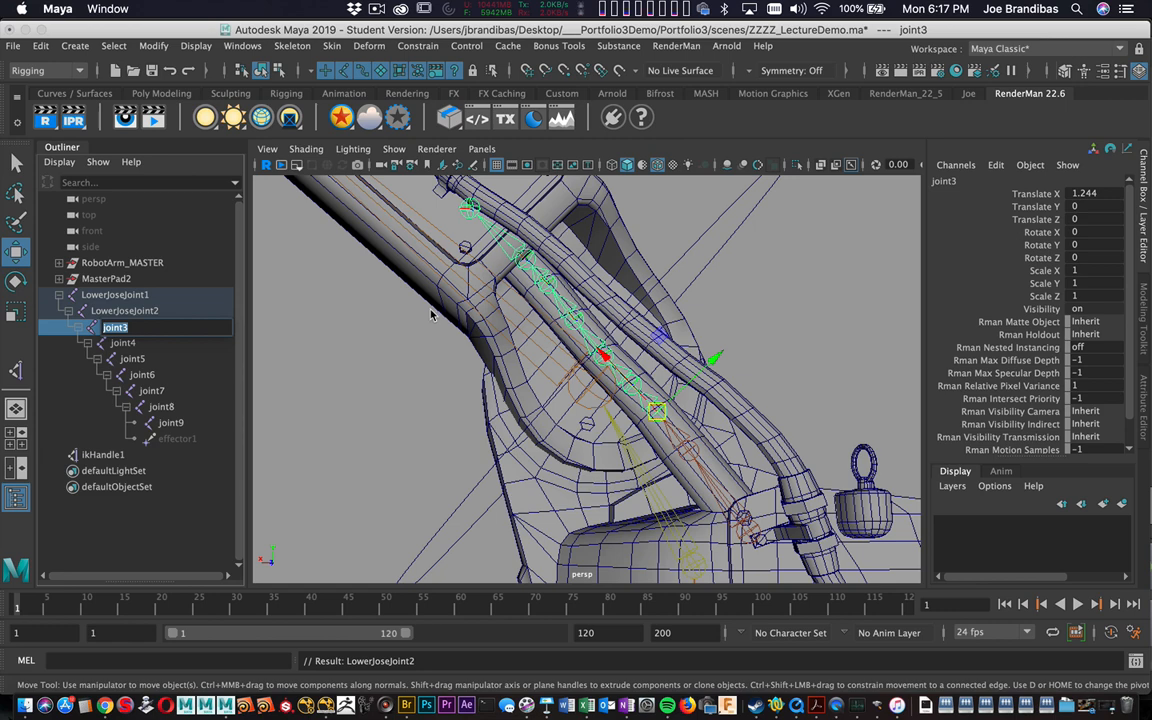
pyautogui.press('super+v')
pyautogui.write('3')
pyautogui.press('Return')
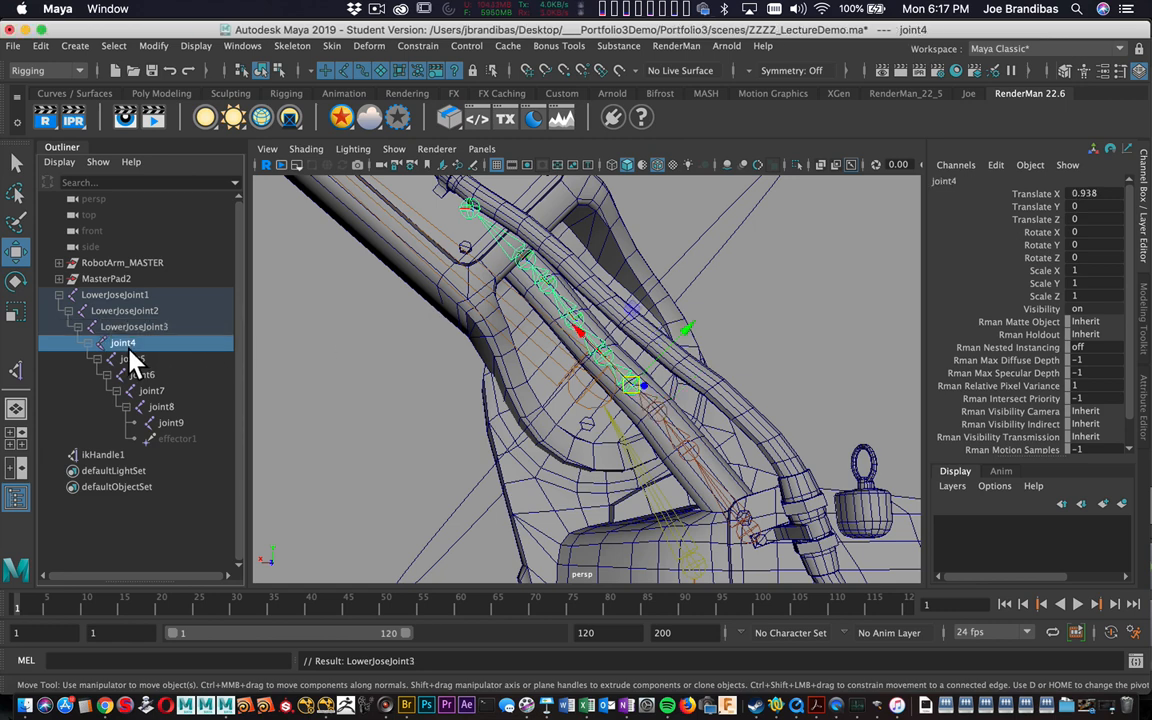
pyautogui.doubleClick(127, 343)
pyautogui.moveTo(132, 343); pyautogui.dragTo(110, 349)
pyautogui.press('super+v')
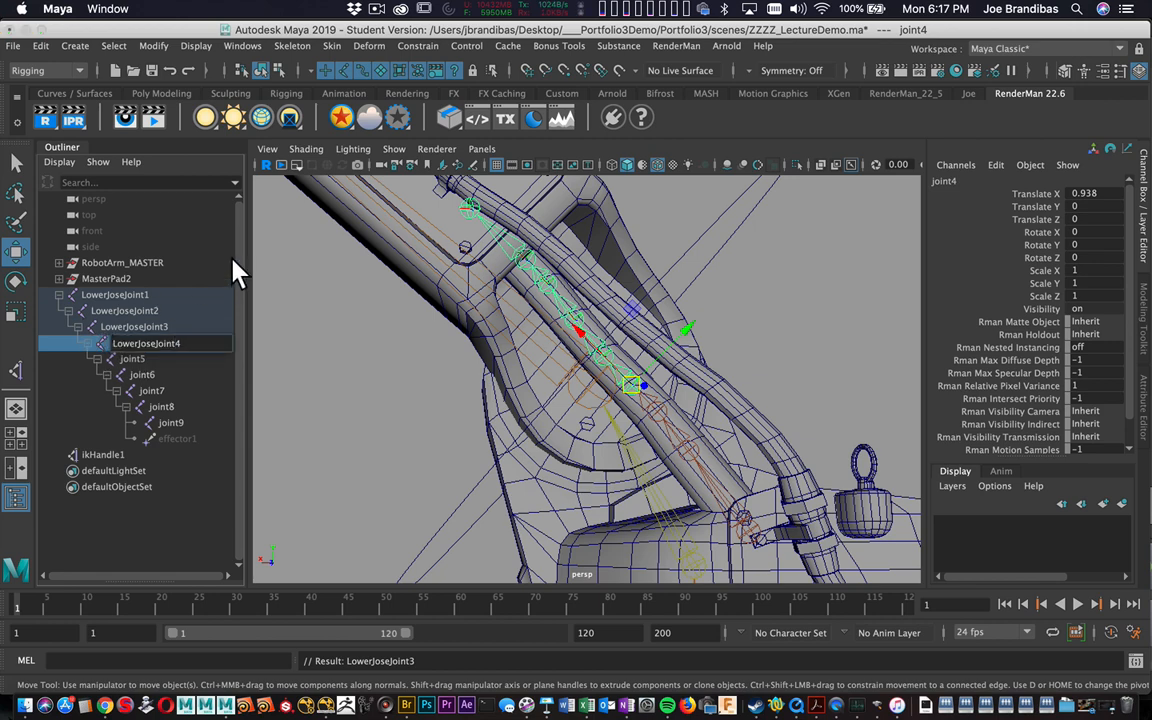
pyautogui.press('Return')
# Step: Rename joint5 as LowerJoseJoint5 and joint6 as LowerJoseJoint6, reusing the copied base name
pyautogui.doubleClick(135, 361)
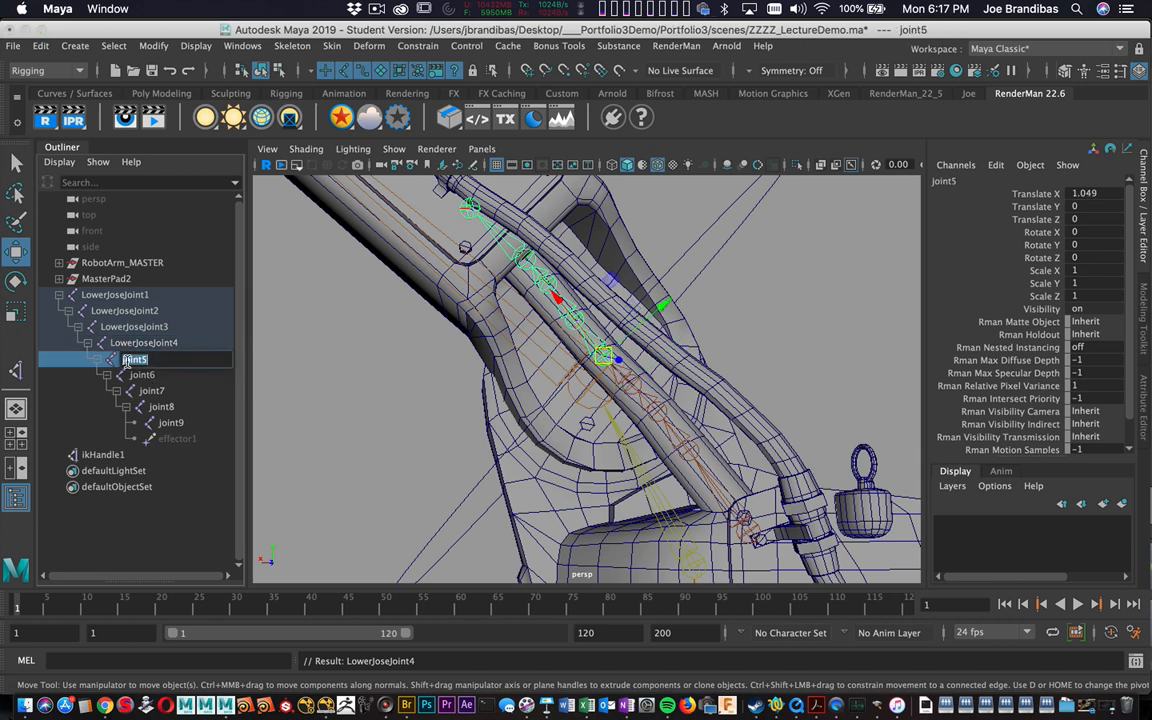
pyautogui.moveTo(142, 360); pyautogui.dragTo(85, 363)
pyautogui.press('super+v')
pyautogui.press('Return')
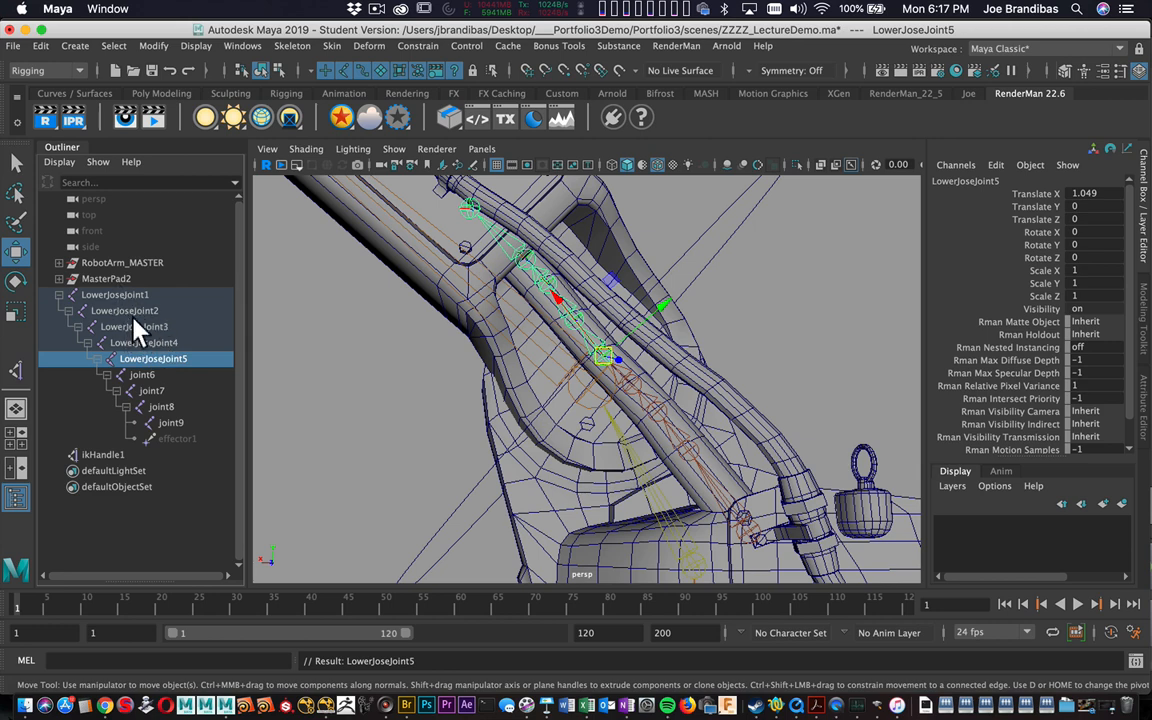
pyautogui.doubleClick(143, 375)
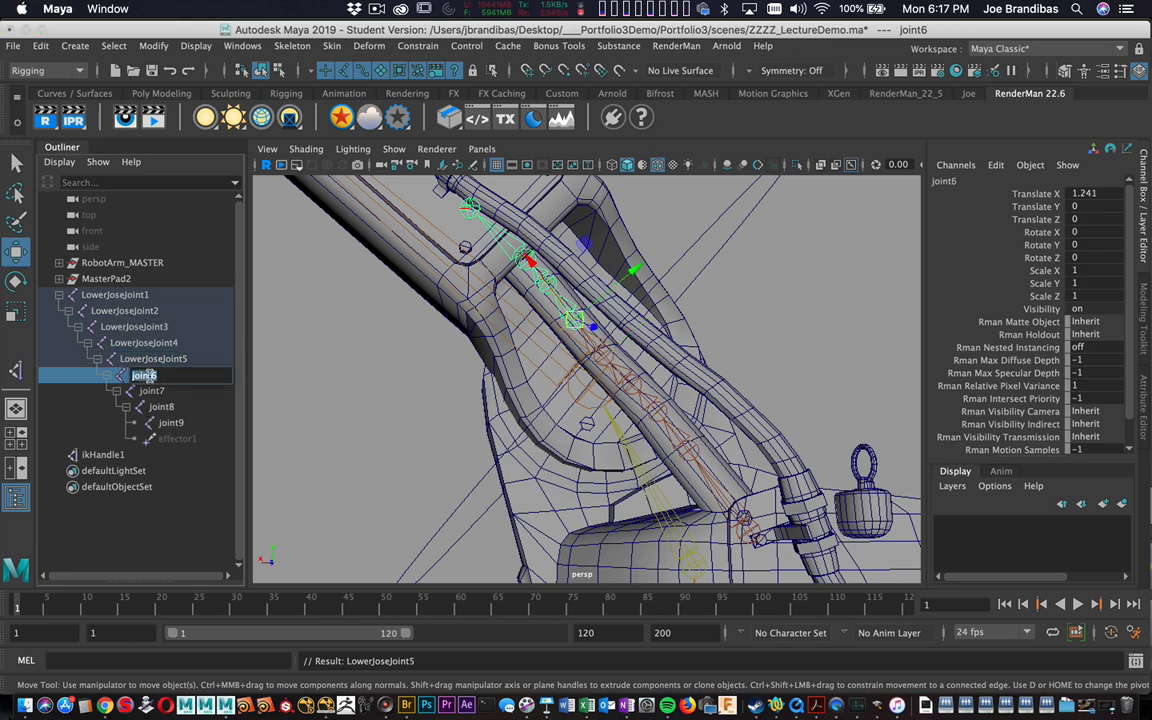
pyautogui.click(148, 376)
pyautogui.doubleClick(148, 376)
pyautogui.press('super+v')
pyautogui.press('Return')
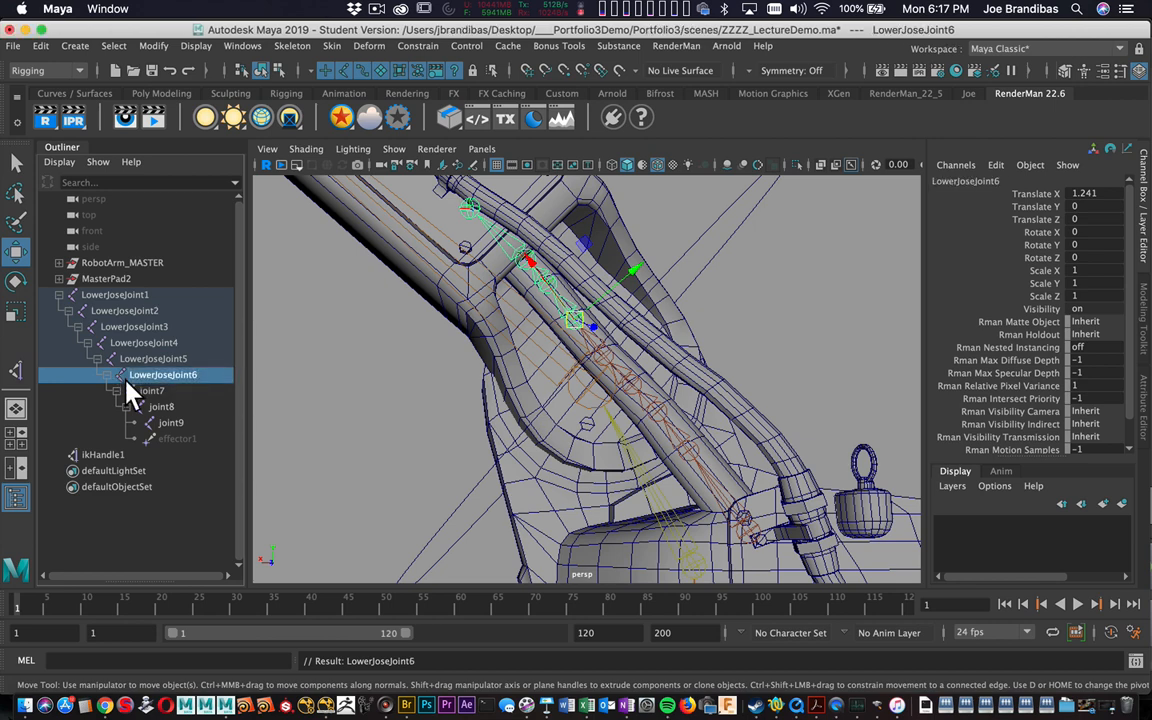
# Step: Rename joint7 as LowerJoseJoint7 and joint8 as LowerJoseJoint8, reusing the copied base name
pyautogui.doubleClick(154, 392)
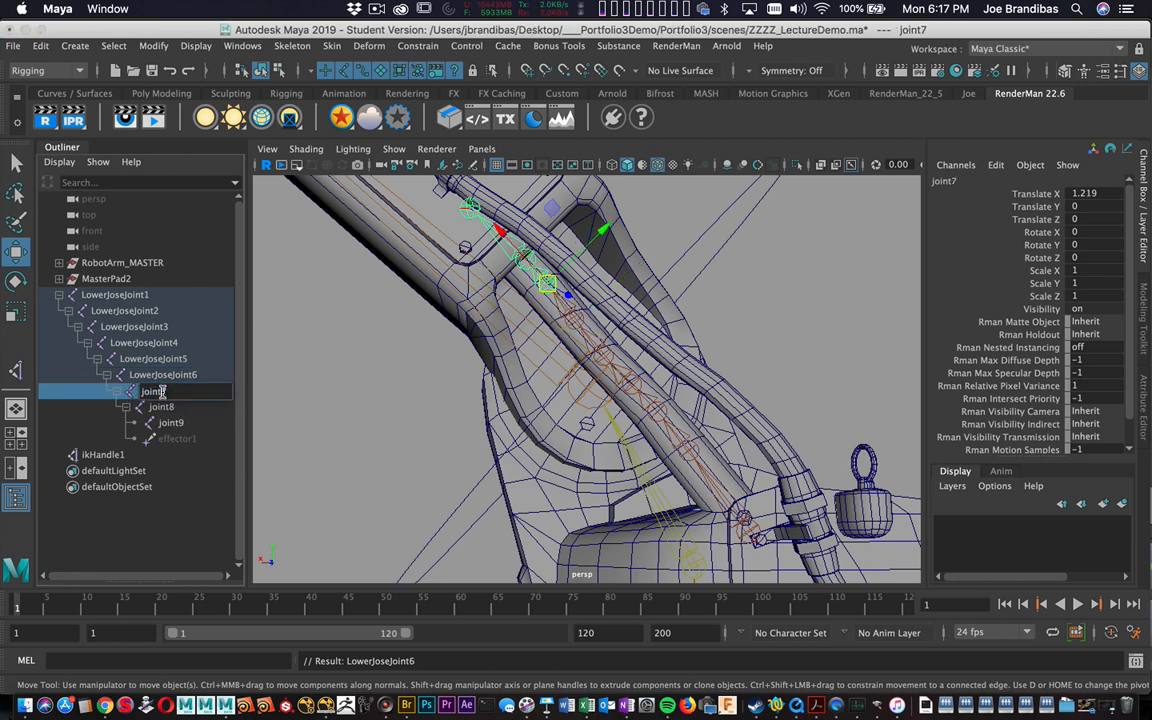
pyautogui.moveTo(154, 393); pyautogui.dragTo(100, 410)
pyautogui.press('super+v')
pyautogui.press('Return')
pyautogui.click(166, 408)
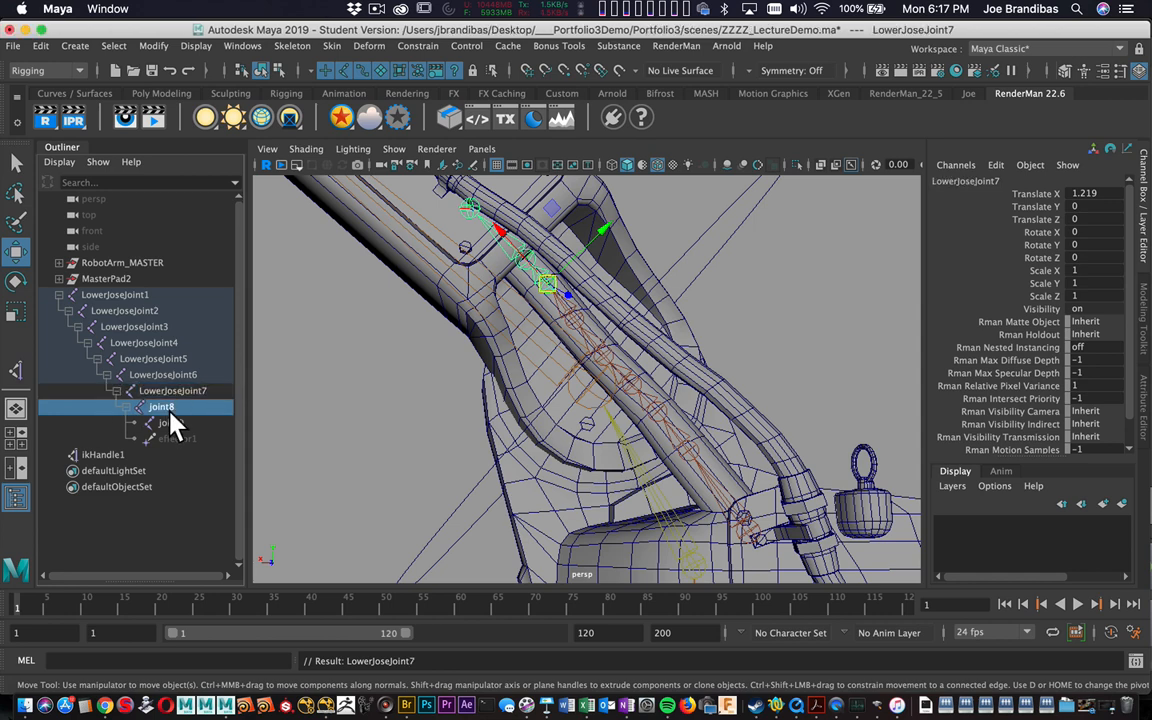
pyautogui.doubleClick(162, 408)
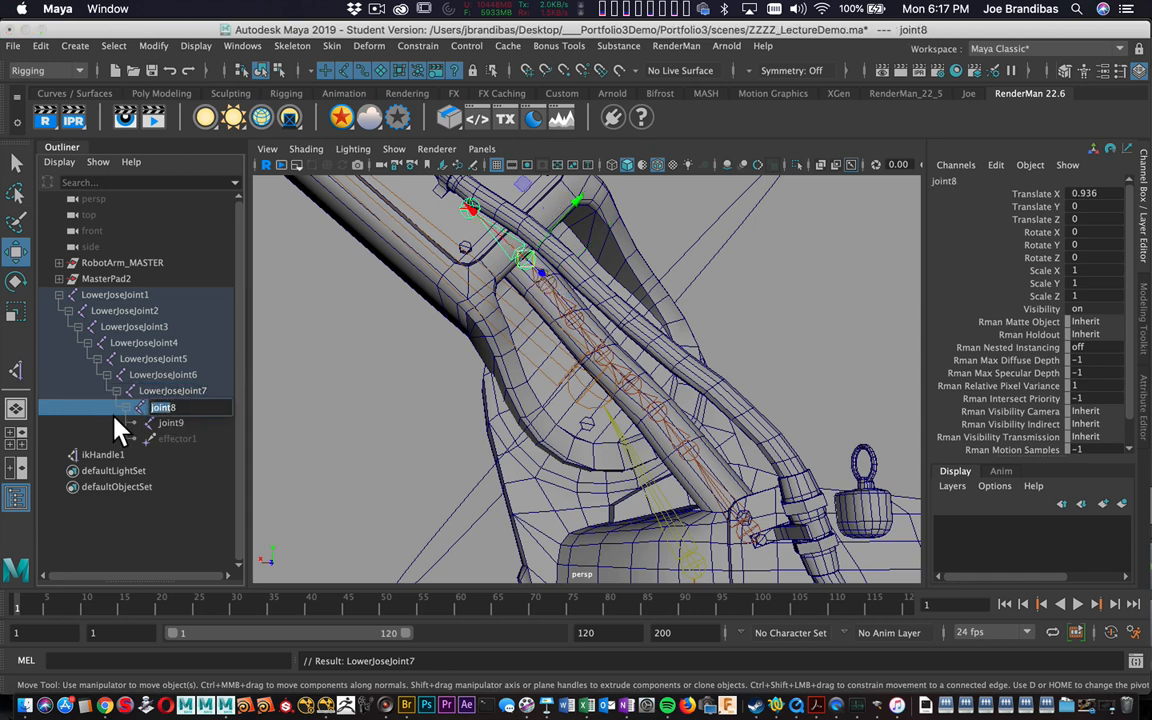
pyautogui.press('super+v')
pyautogui.press('Return')
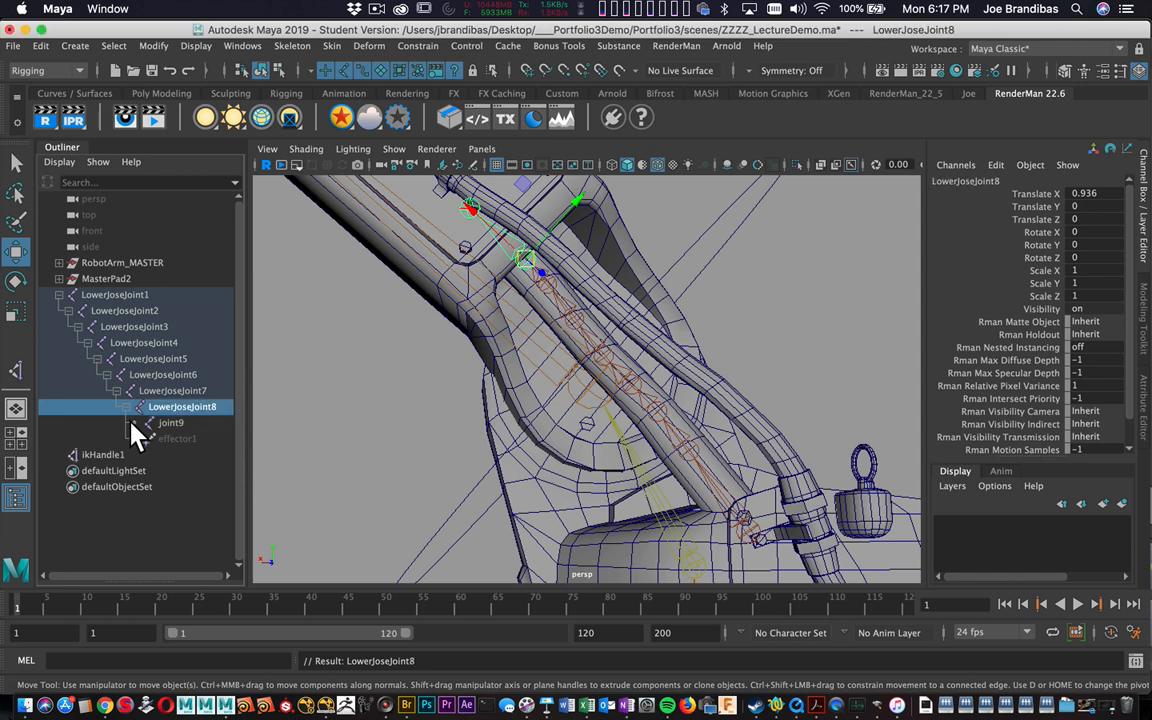
# Step: Rename the chain's end joint, joint9, as LowerJoseJoint9
pyautogui.doubleClick(172, 423)
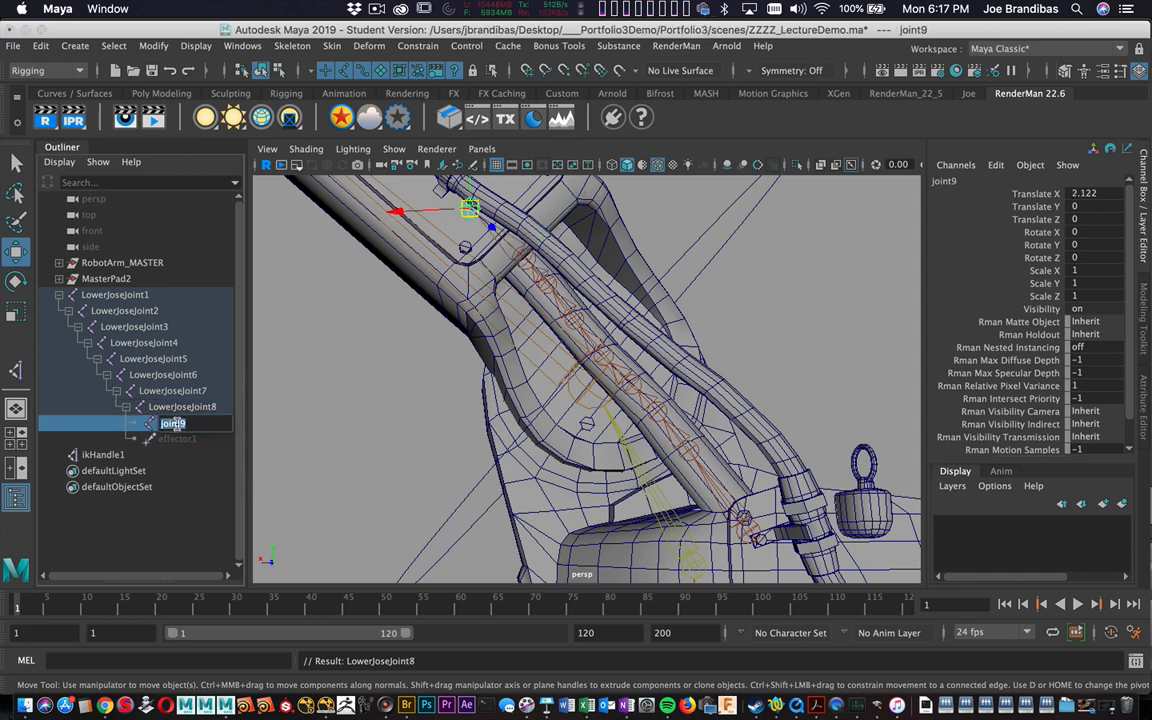
pyautogui.moveTo(180, 423); pyautogui.dragTo(160, 424)
pyautogui.press('super+v')
pyautogui.press('Return')
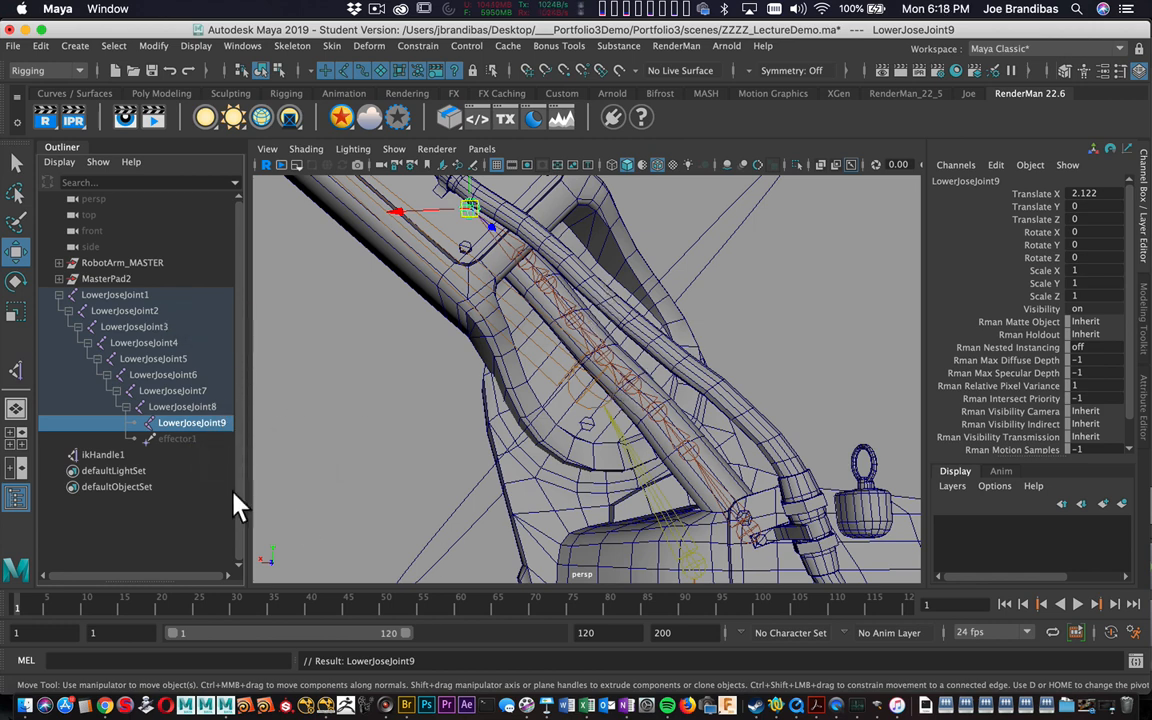
# Step: Rename the hose chain's IK handle, ikHandle1, as LowerLargeHoseIK
pyautogui.click(102, 455)
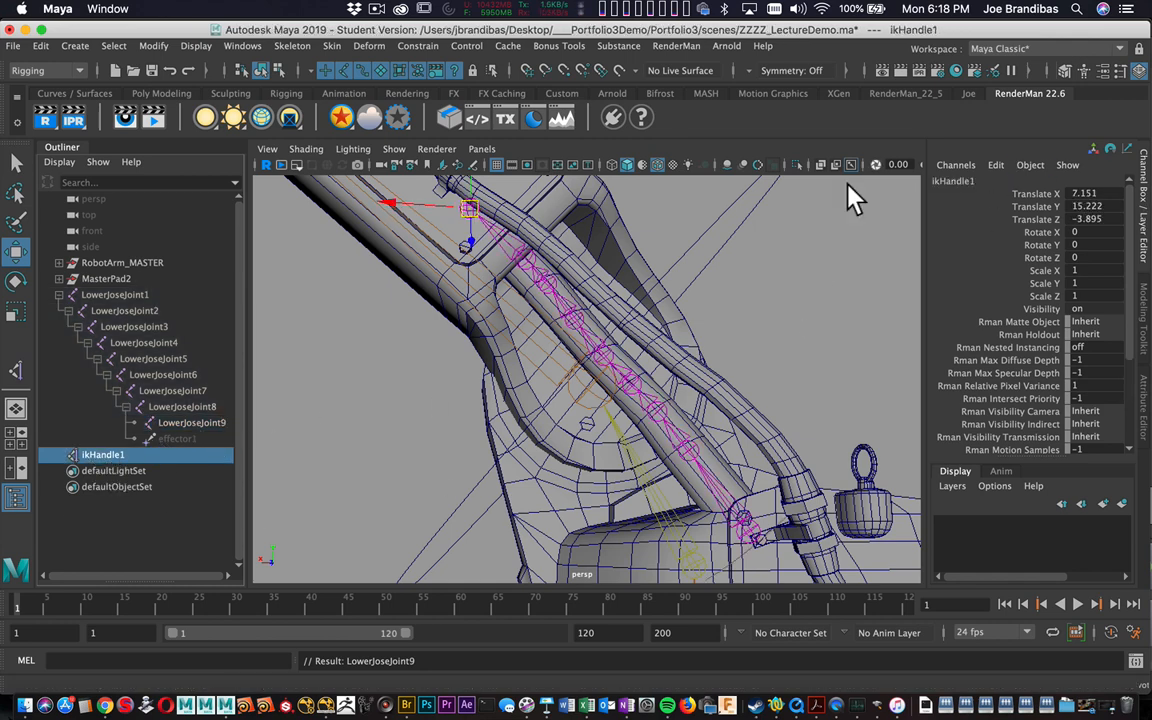
pyautogui.doubleClick(940, 181)
pyautogui.write('Lower')
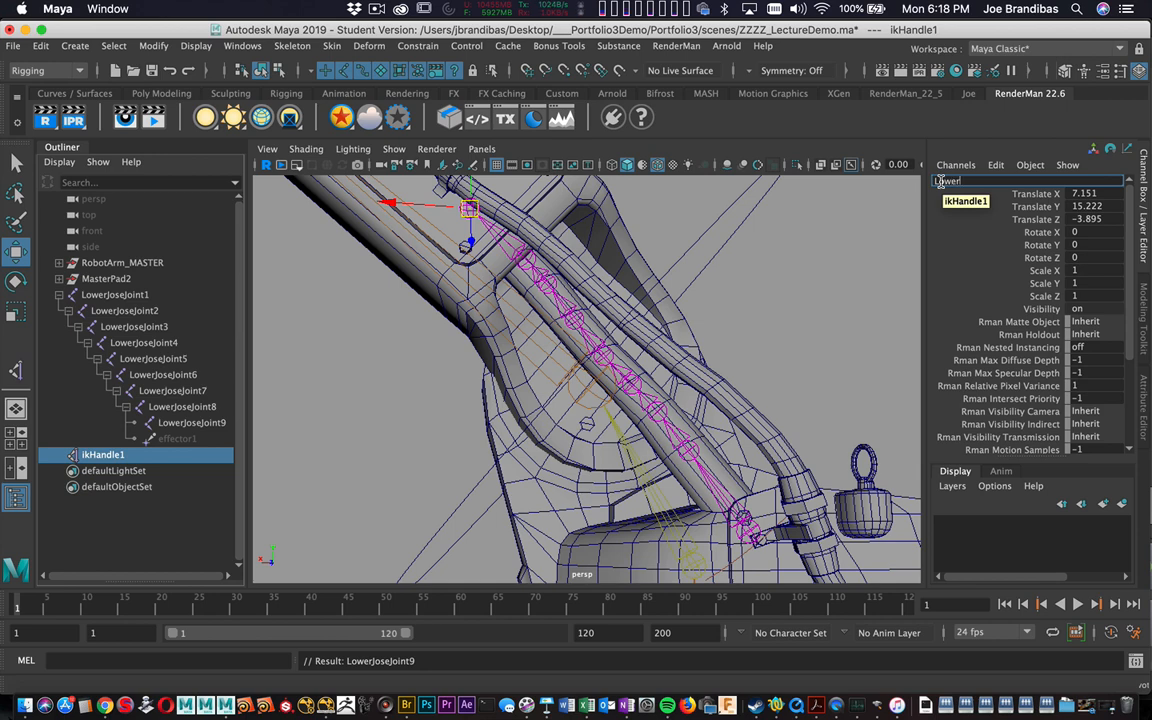
pyautogui.write('IK')
pyautogui.write('rgeH')
pyautogui.write('ose')
pyautogui.write('IK')
pyautogui.press('Return')
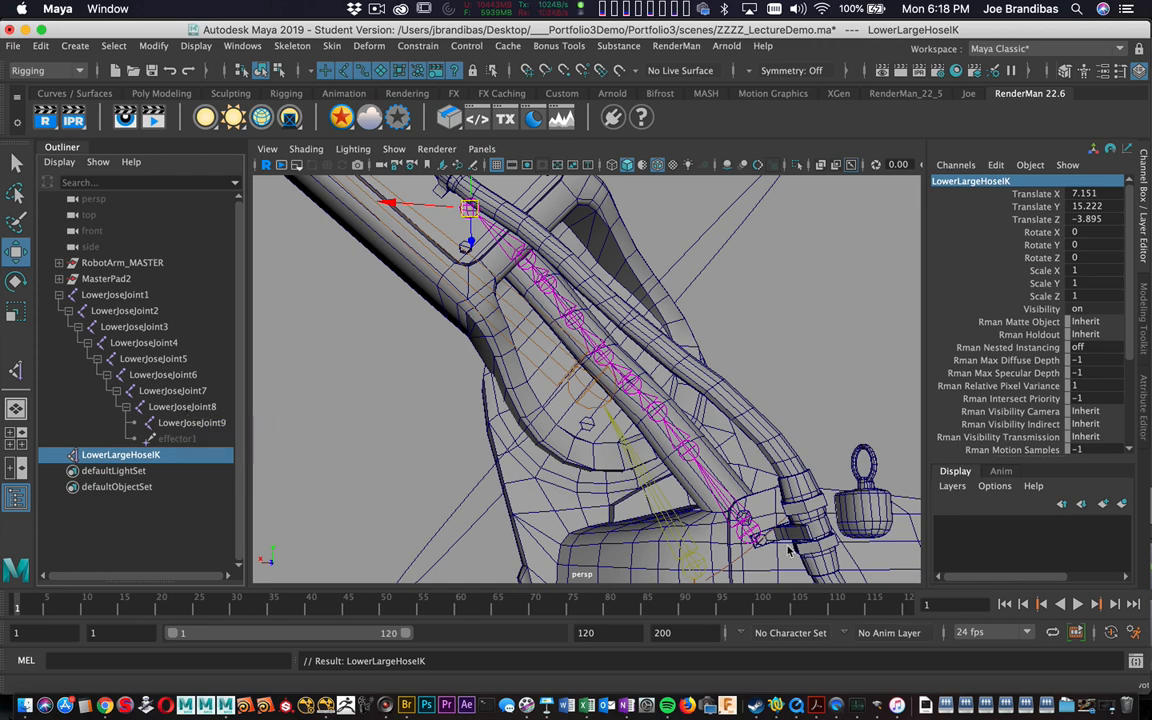
# Step: Group the complete hose joint chain by its root joint, LowerJoseJoint1
pyautogui.keyDown('alt'); pyautogui.moveTo(890, 376); pyautogui.dragTo(548, 452); pyautogui.keyUp('alt')
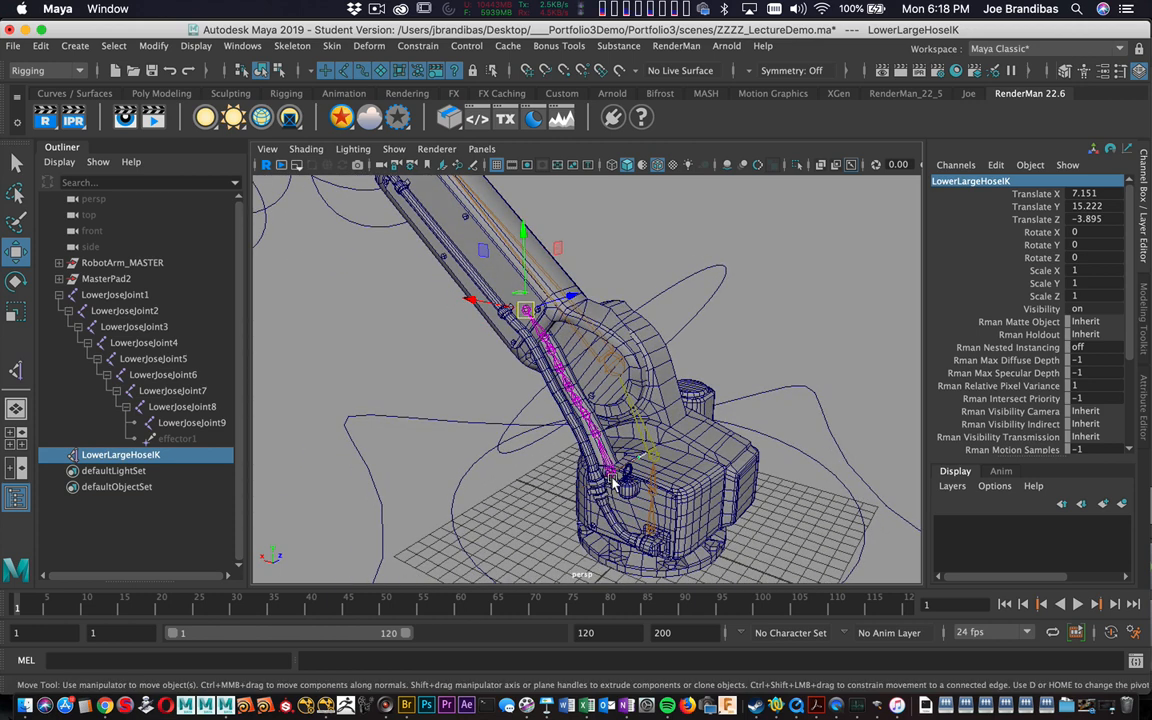
pyautogui.click(711, 494)
pyautogui.keyDown('alt'); pyautogui.moveTo(711, 494); pyautogui.dragTo(643, 489); pyautogui.keyUp('alt')
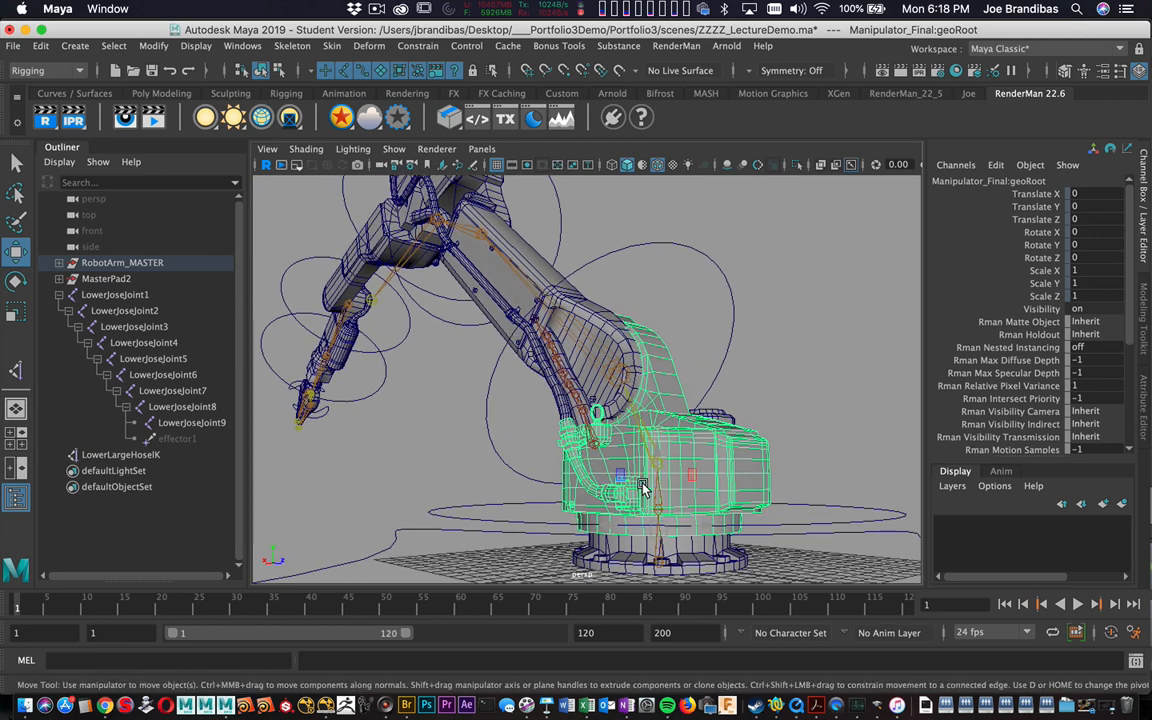
pyautogui.keyDown('alt'); pyautogui.moveTo(643, 489); pyautogui.dragTo(701, 537, button='right'); pyautogui.keyUp('alt')
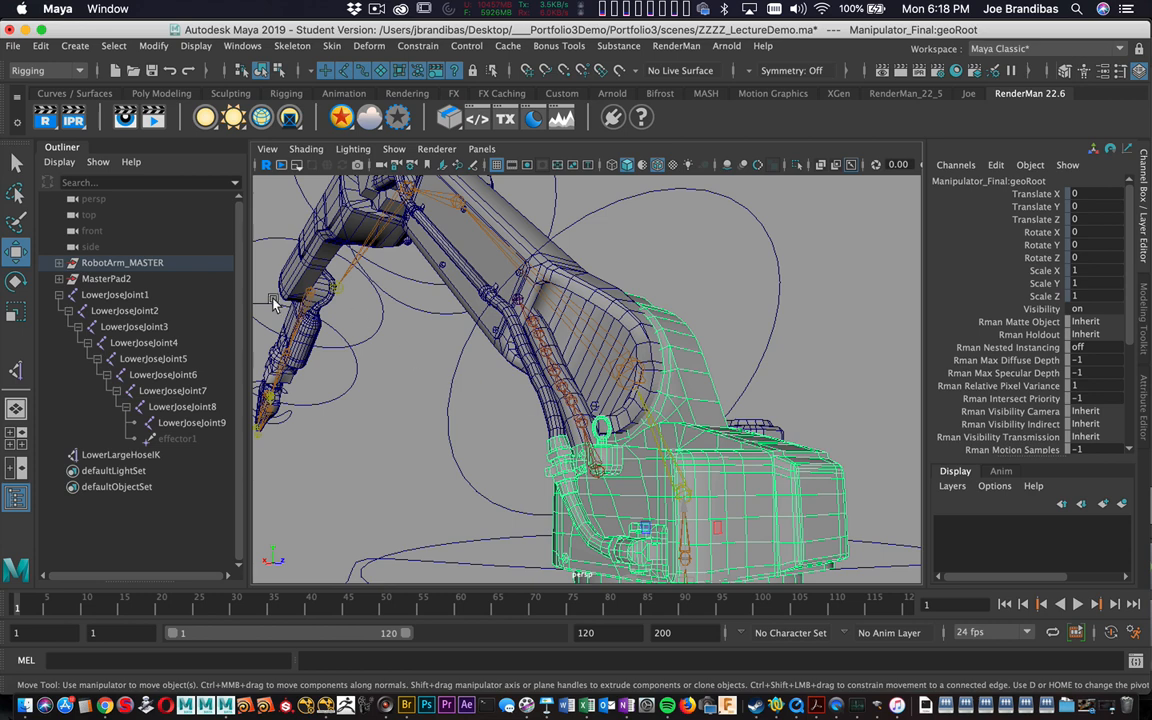
pyautogui.click(114, 298)
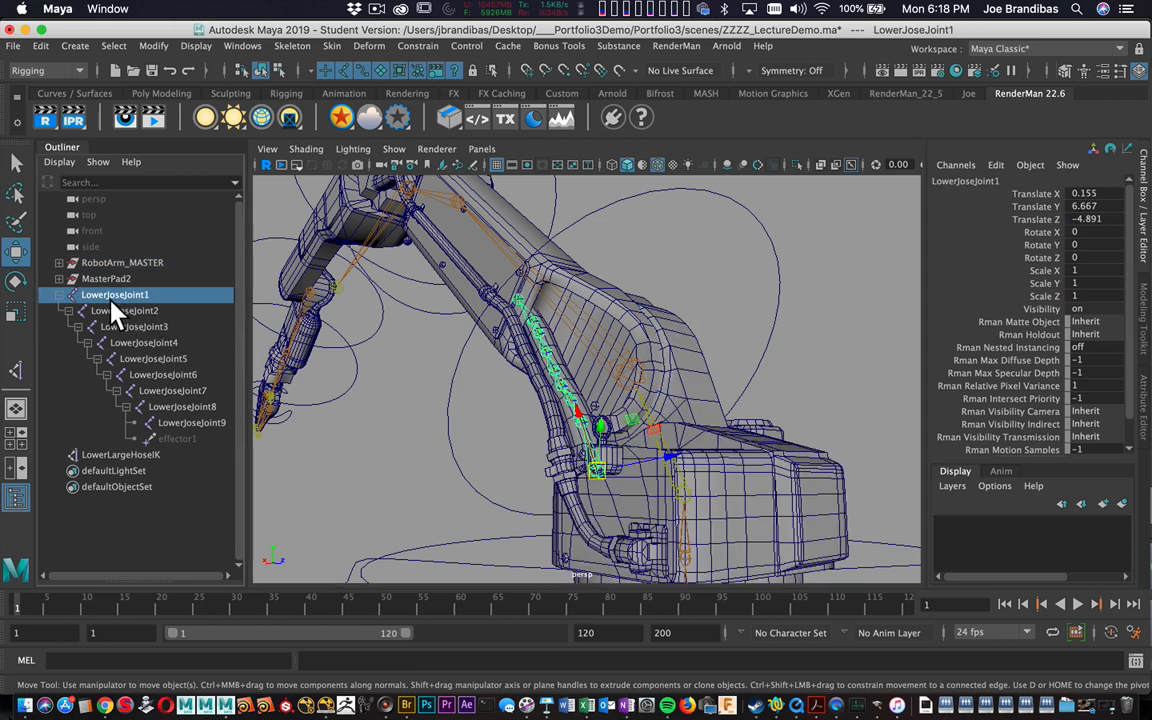
pyautogui.click(147, 327)
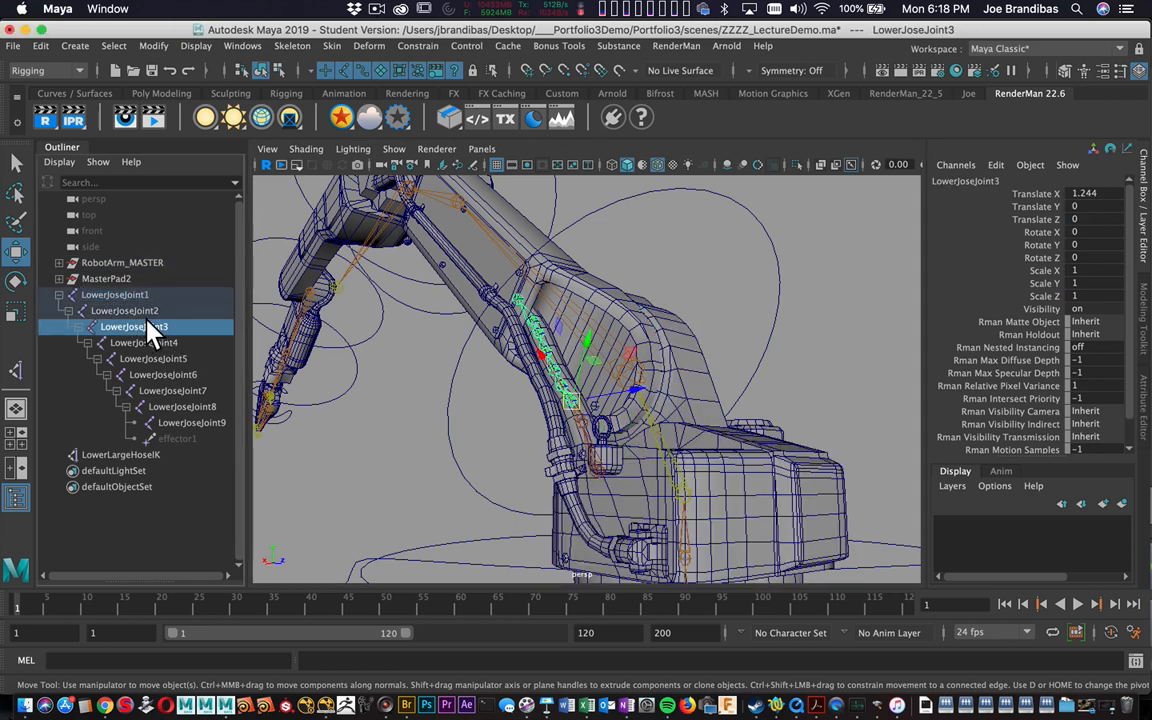
pyautogui.click(118, 295)
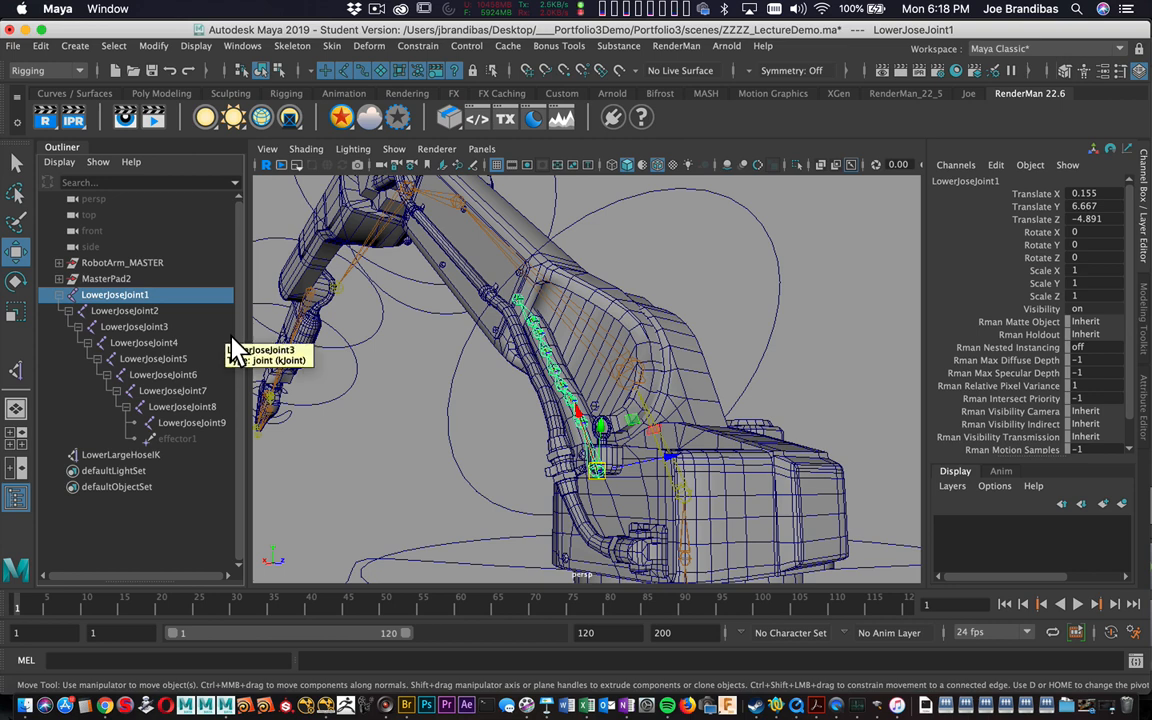
pyautogui.hotkey('ctrl', 'g')
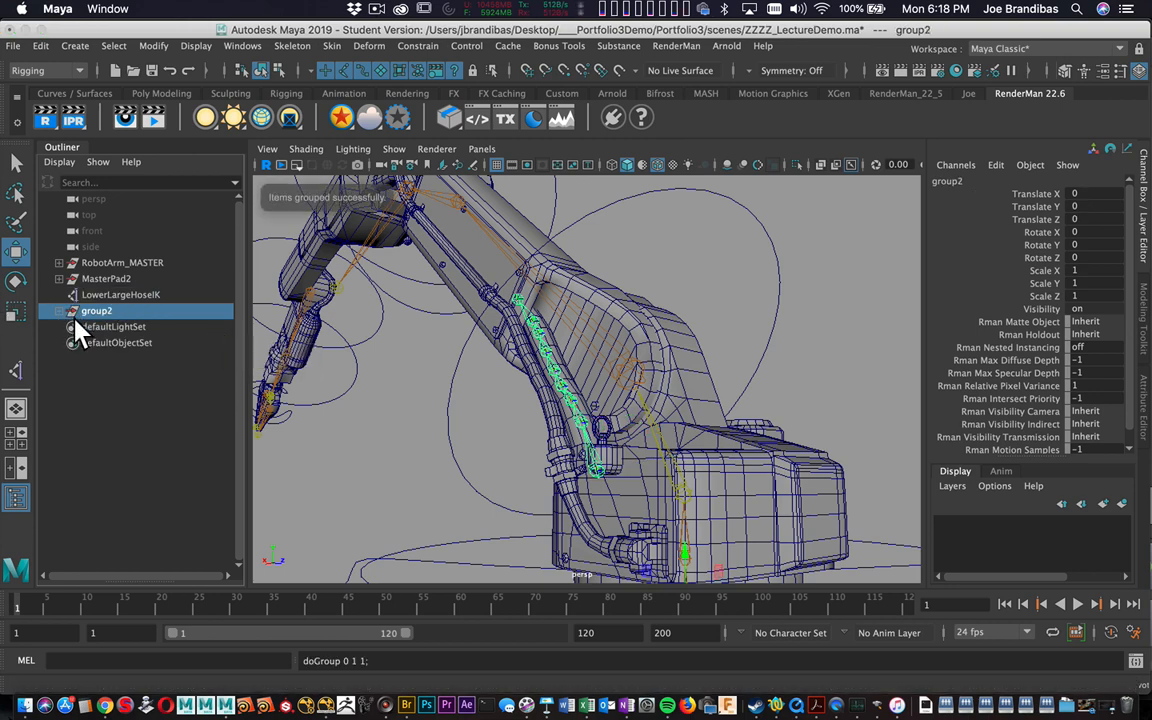
# Step: Rename the new group above the joint chain as LowerLargeHosePad
pyautogui.doubleClick(149, 311)
pyautogui.write('Low')
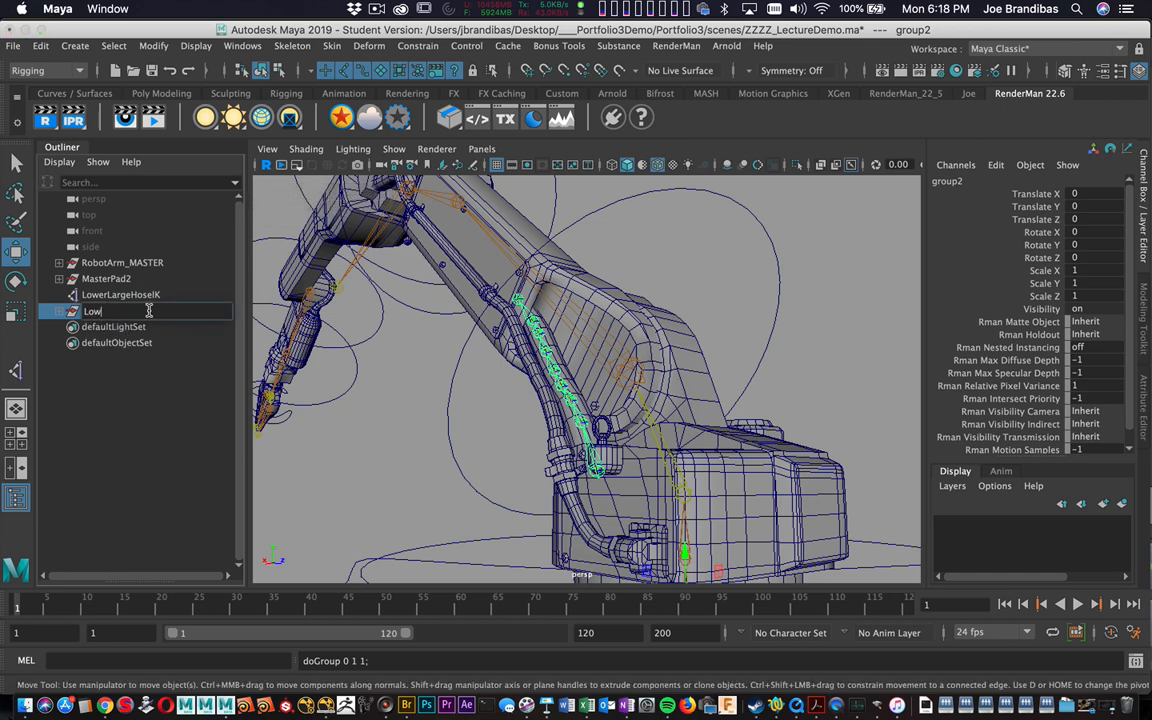
pyautogui.write('erLargeHosePad')
pyautogui.press('Return')
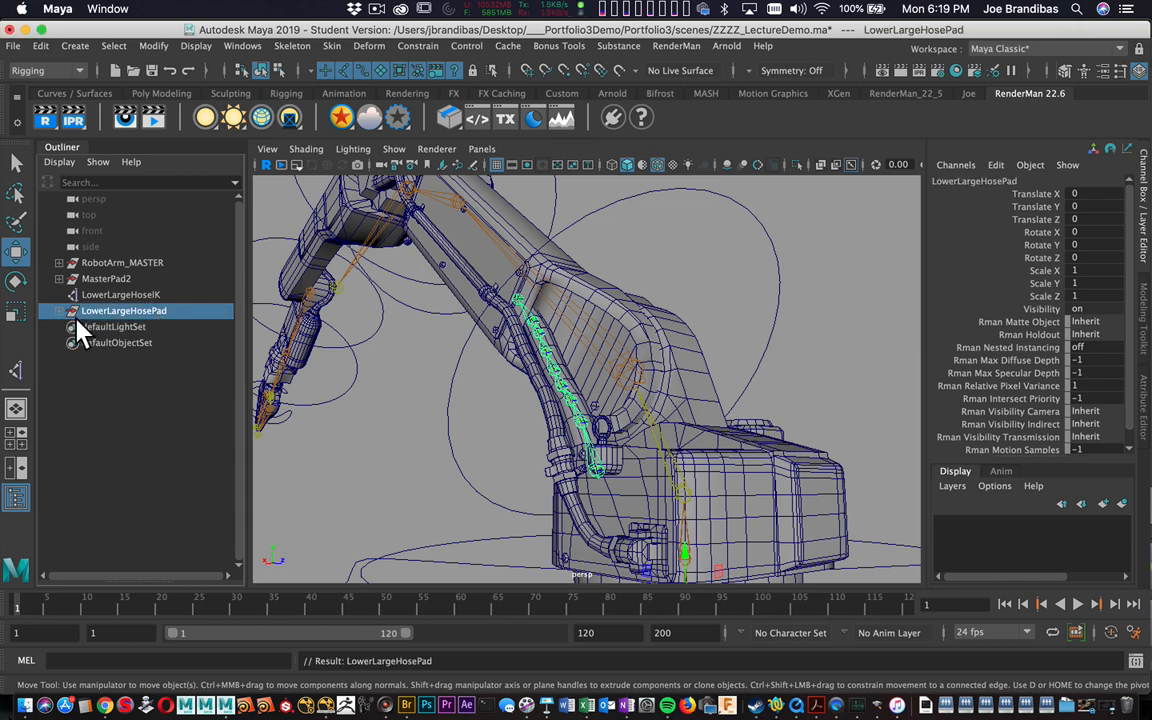
# Step: Append 2 to the joint chain group's name, making it LowerLargeHosePad2
pyautogui.doubleClick(174, 312)
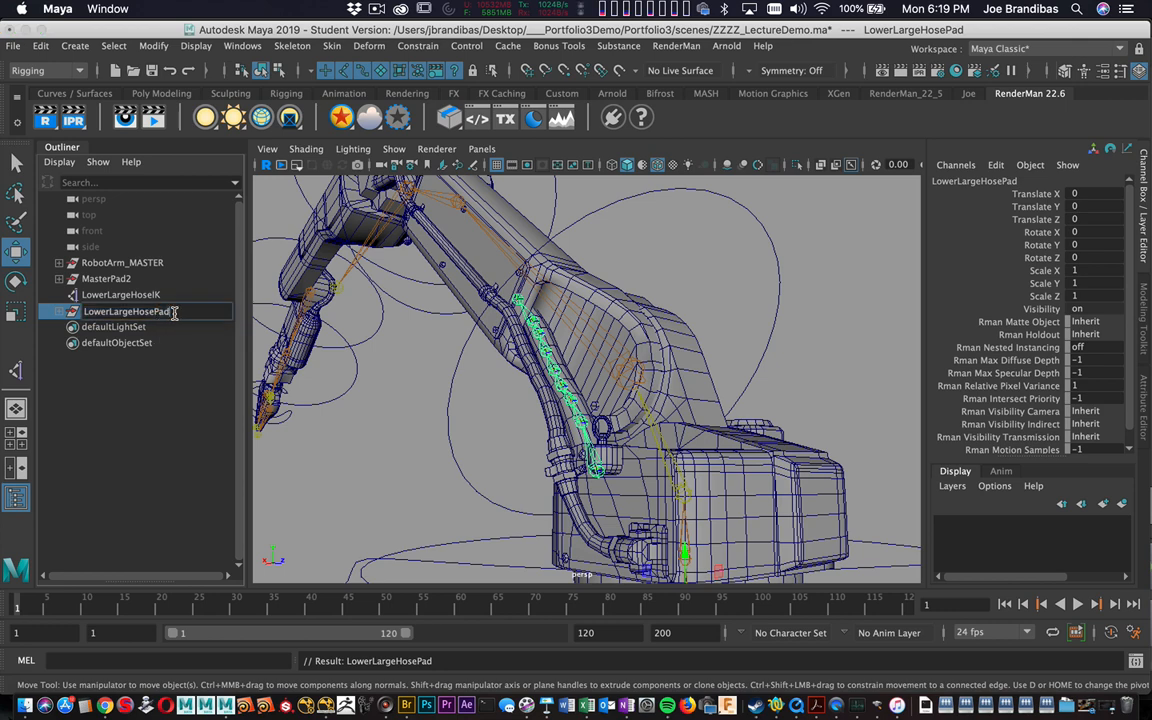
pyautogui.write('2')
pyautogui.press('Return')
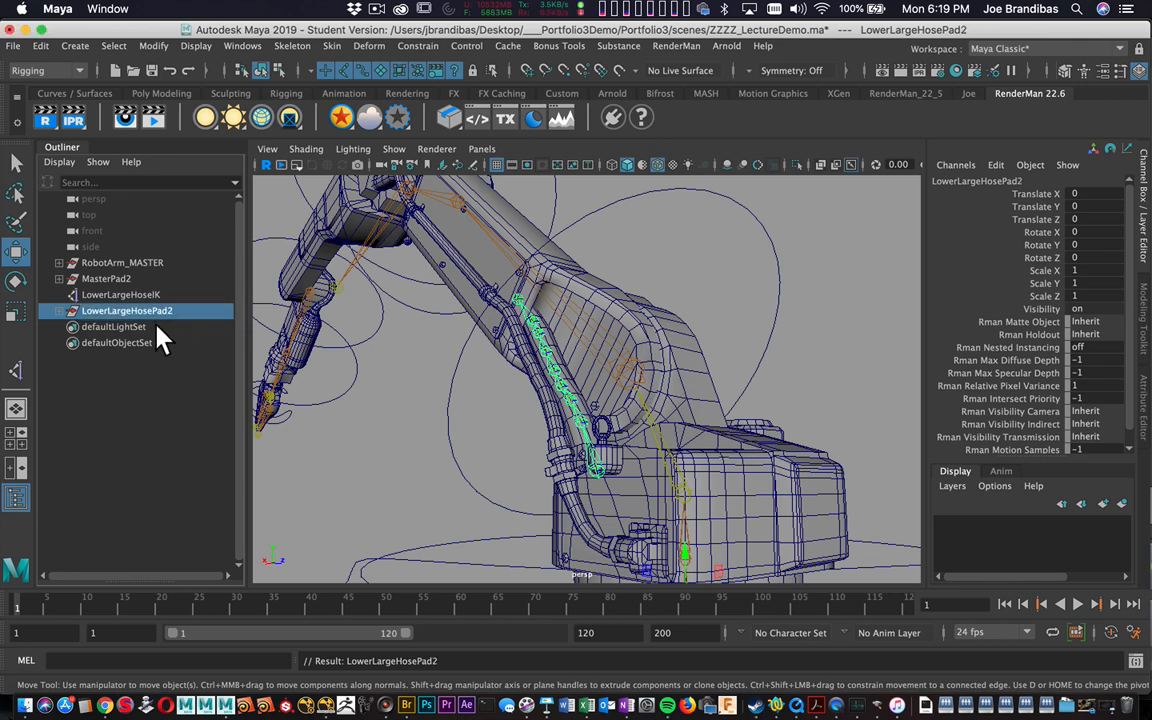
# Step: Rename the inner group inside LowerLargeHosePad2 as LowerLargeHosePad1 and expand the full joint hierarchy beneath it
pyautogui.click(60, 312)
pyautogui.doubleClick(151, 327)
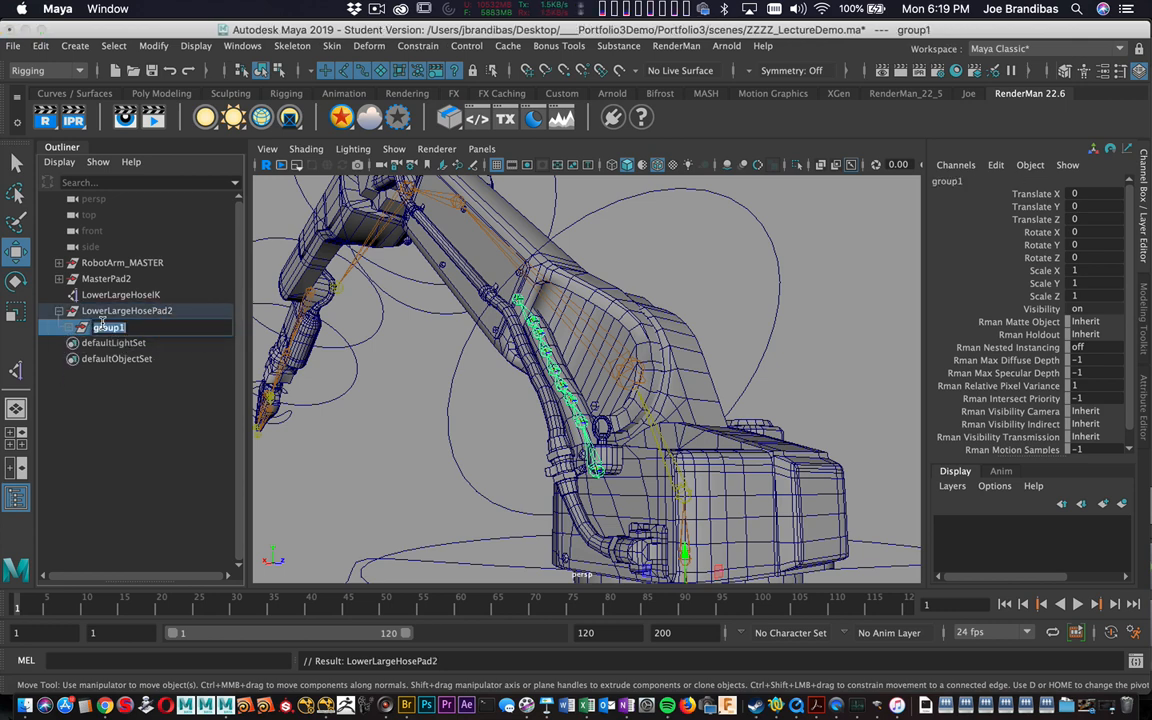
pyautogui.write('LowerLargeHosePad1')
pyautogui.press('Return')
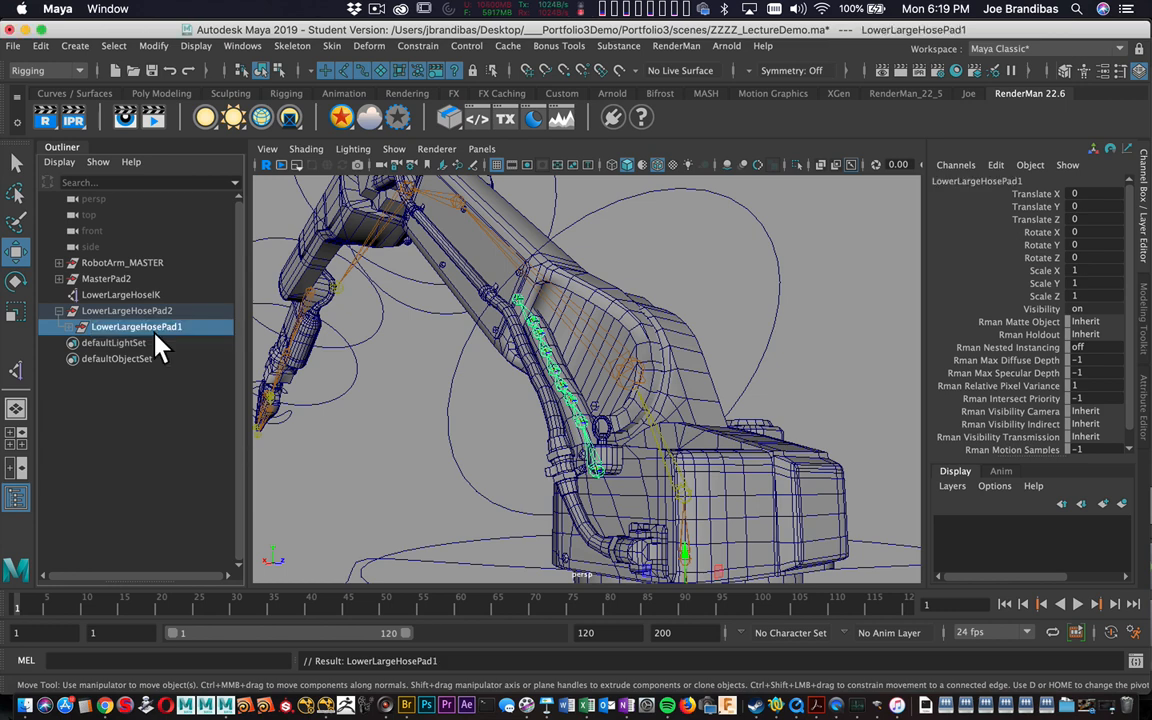
pyautogui.click(60, 313)
pyautogui.keyDown('shift'); pyautogui.click(60, 312); pyautogui.keyUp('shift')
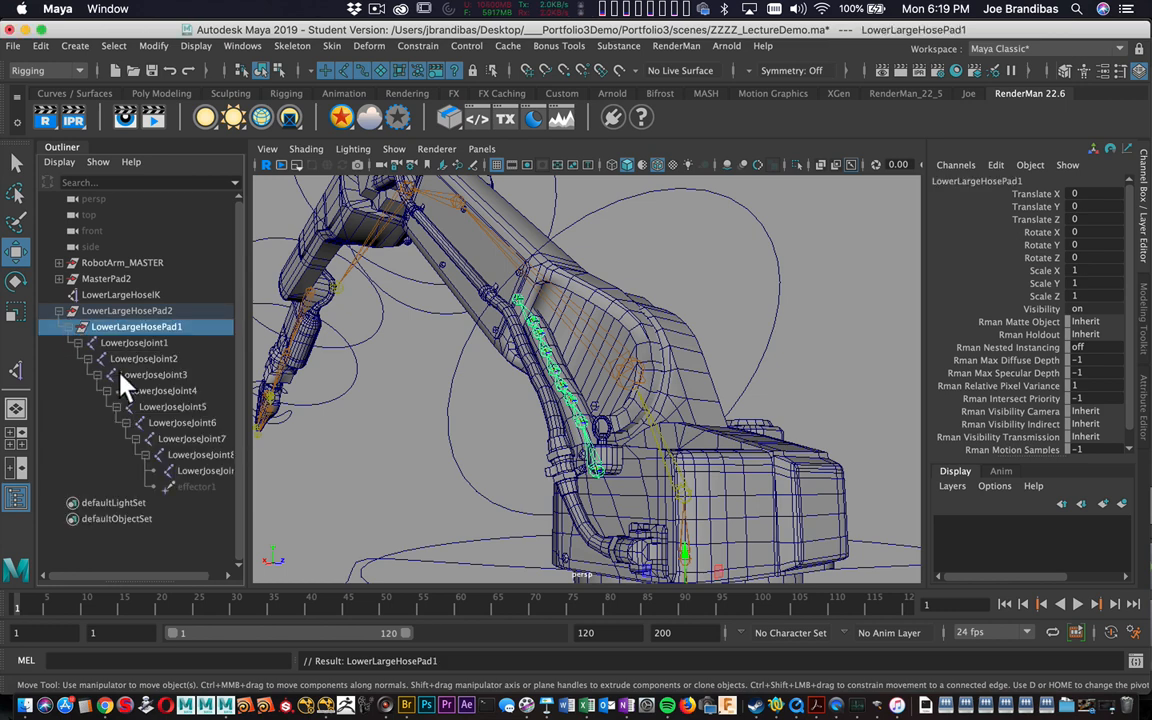
# Step: Parent LowerLargeHosePad2 under the Arm_Base_Twist joint in RobotArm_MASTER's joints group
pyautogui.click(59, 278)
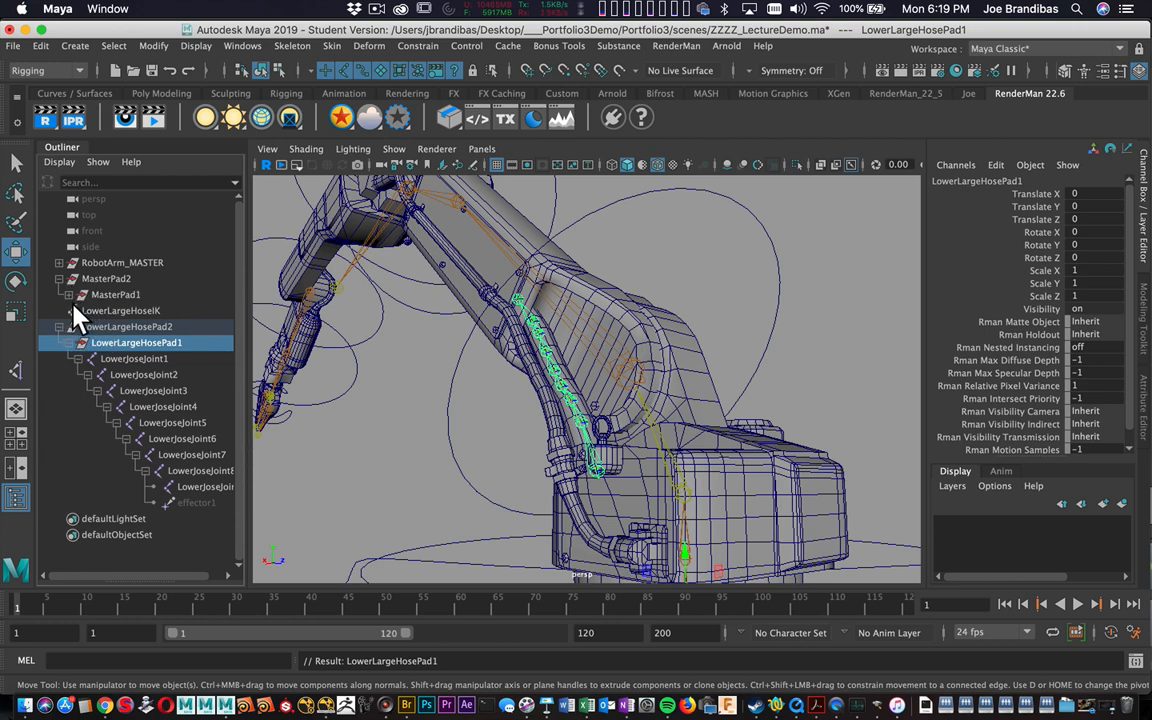
pyautogui.click(68, 294)
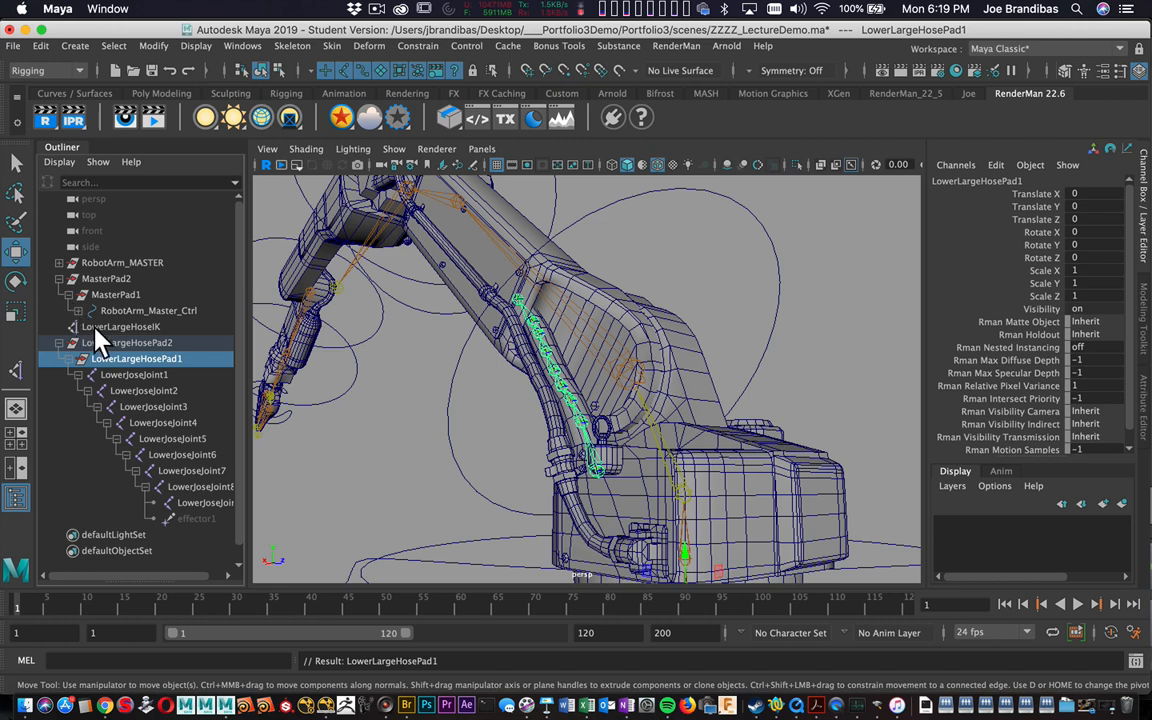
pyautogui.click(61, 279)
pyautogui.click(61, 263)
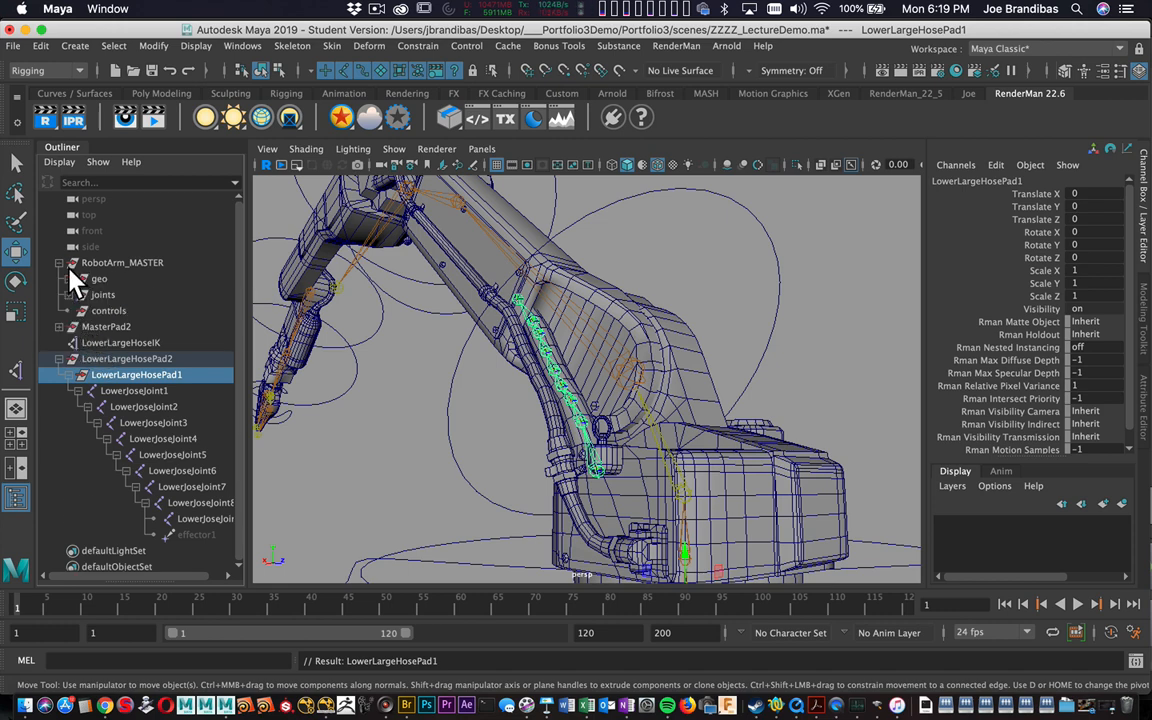
pyautogui.click(69, 296)
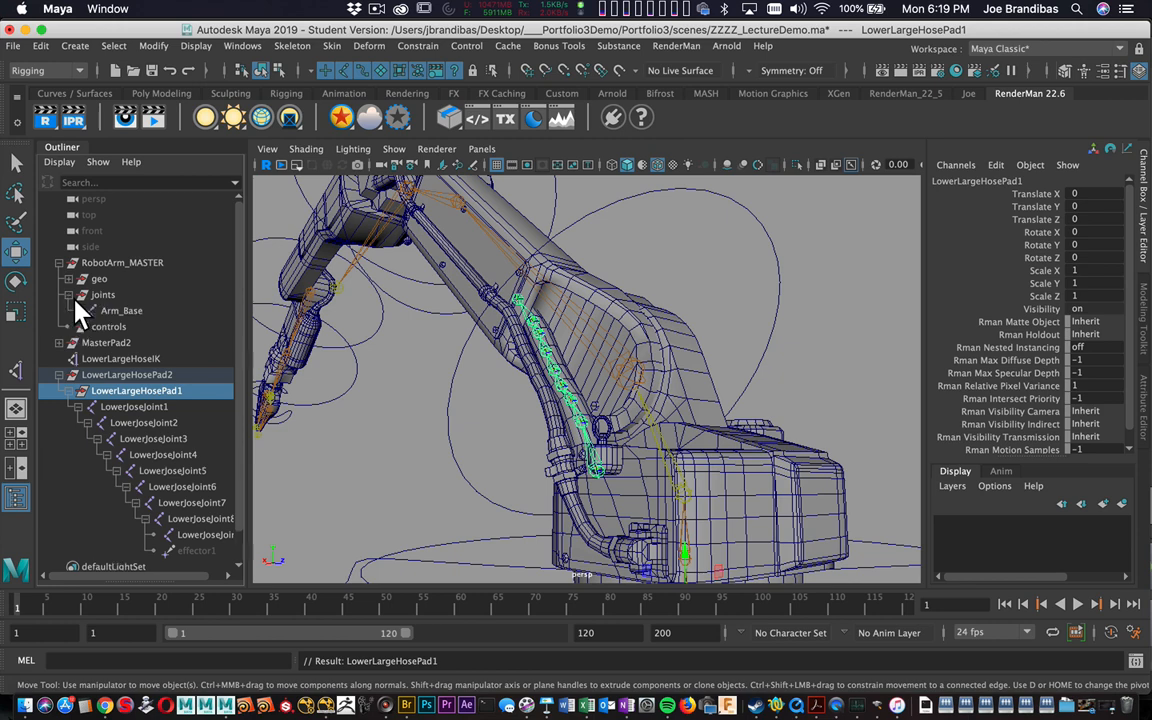
pyautogui.click(78, 311)
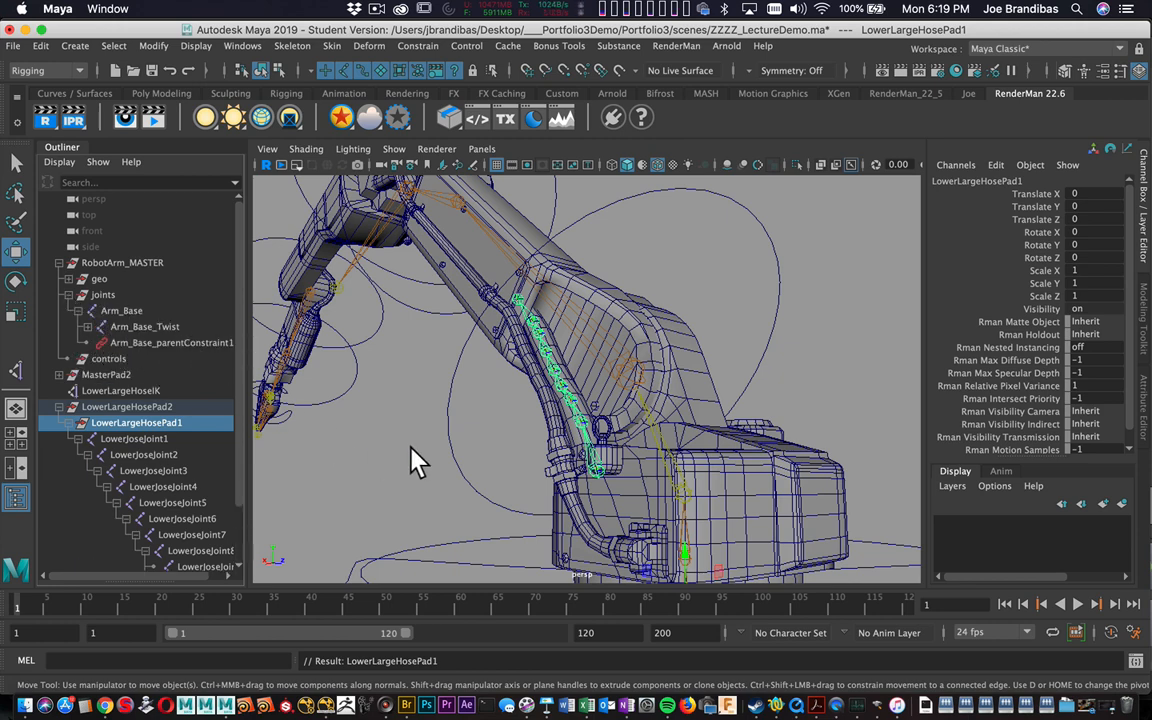
pyautogui.click(88, 327)
pyautogui.click(145, 327)
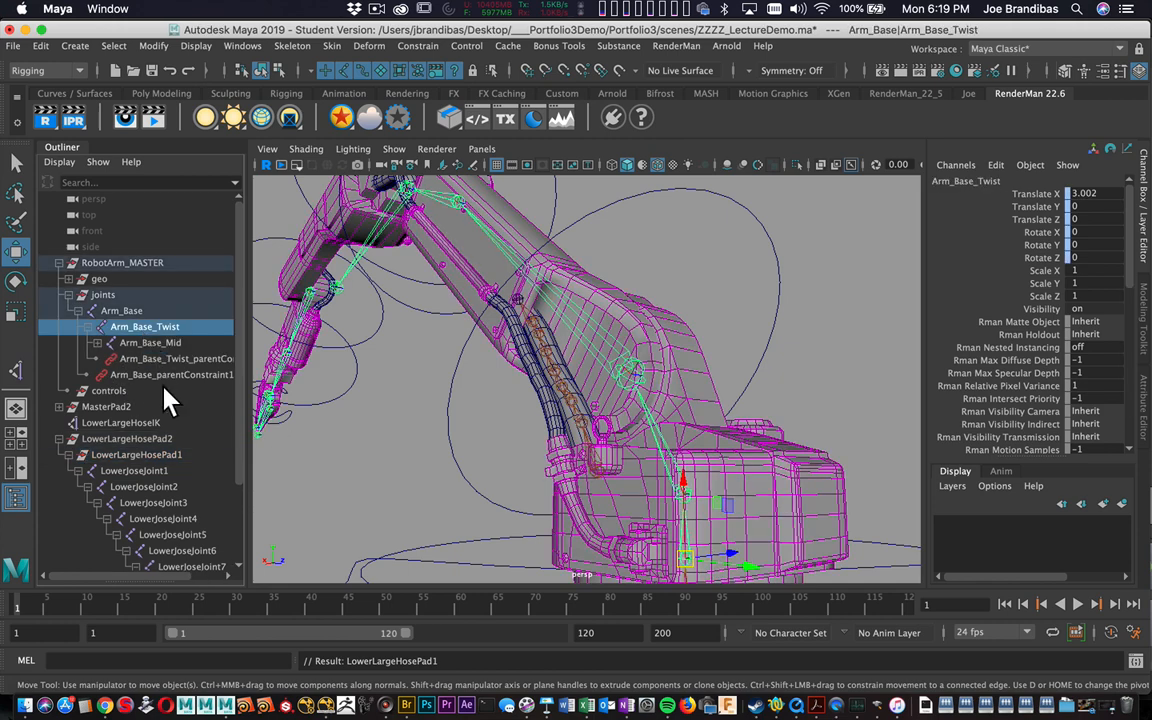
pyautogui.click(117, 443)
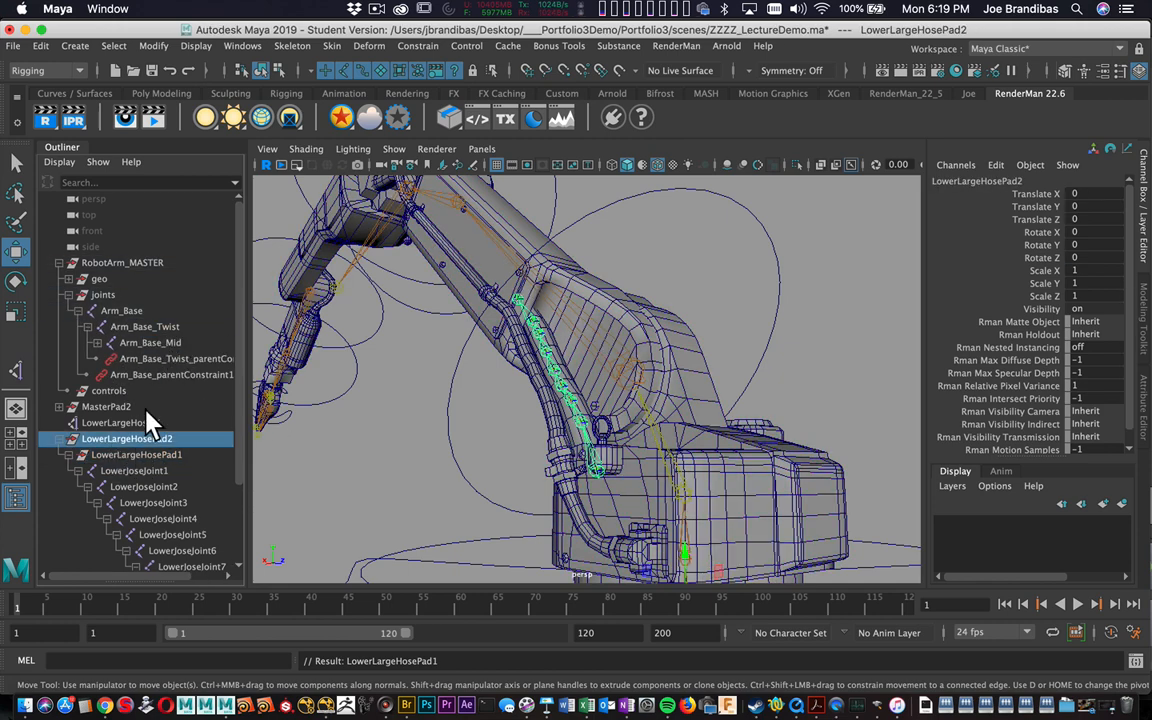
pyautogui.moveTo(131, 446); pyautogui.dragTo(153, 329, button='middle')
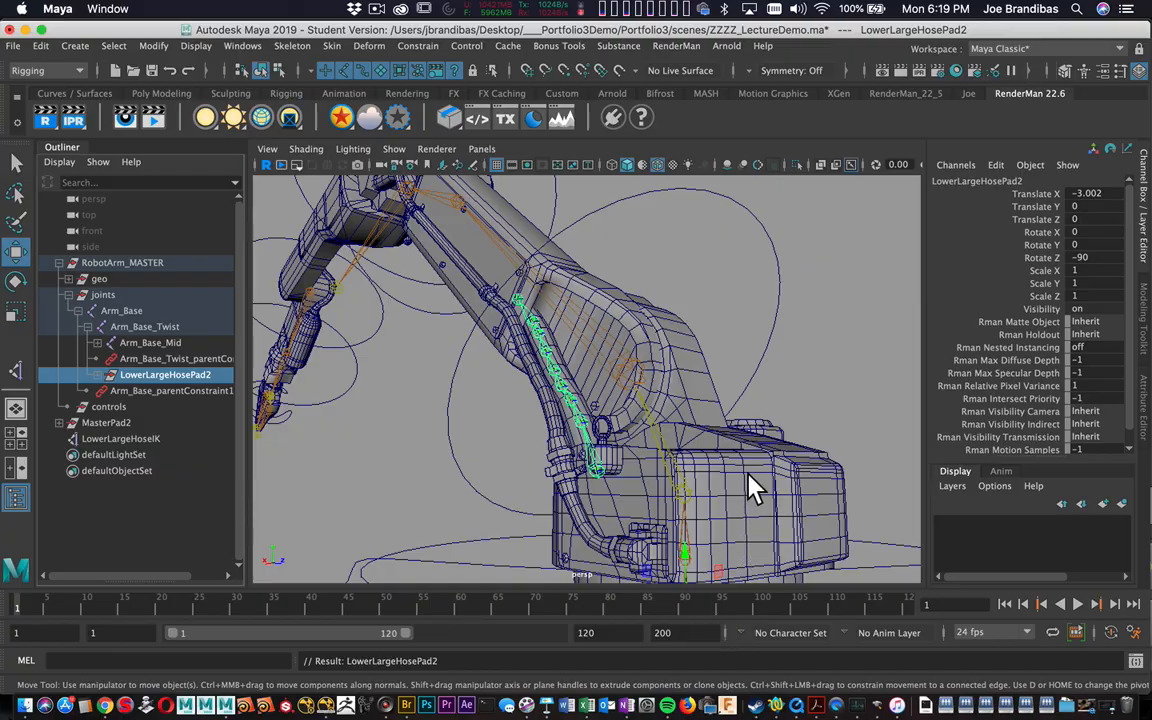
# Step: Test the hose chain by rotating the Arm_Base_Twist control about 40 degrees in X, and undo the rotation
pyautogui.keyDown('alt'); pyautogui.moveTo(753, 483); pyautogui.dragTo(617, 483); pyautogui.keyUp('alt')
pyautogui.click(605, 420)
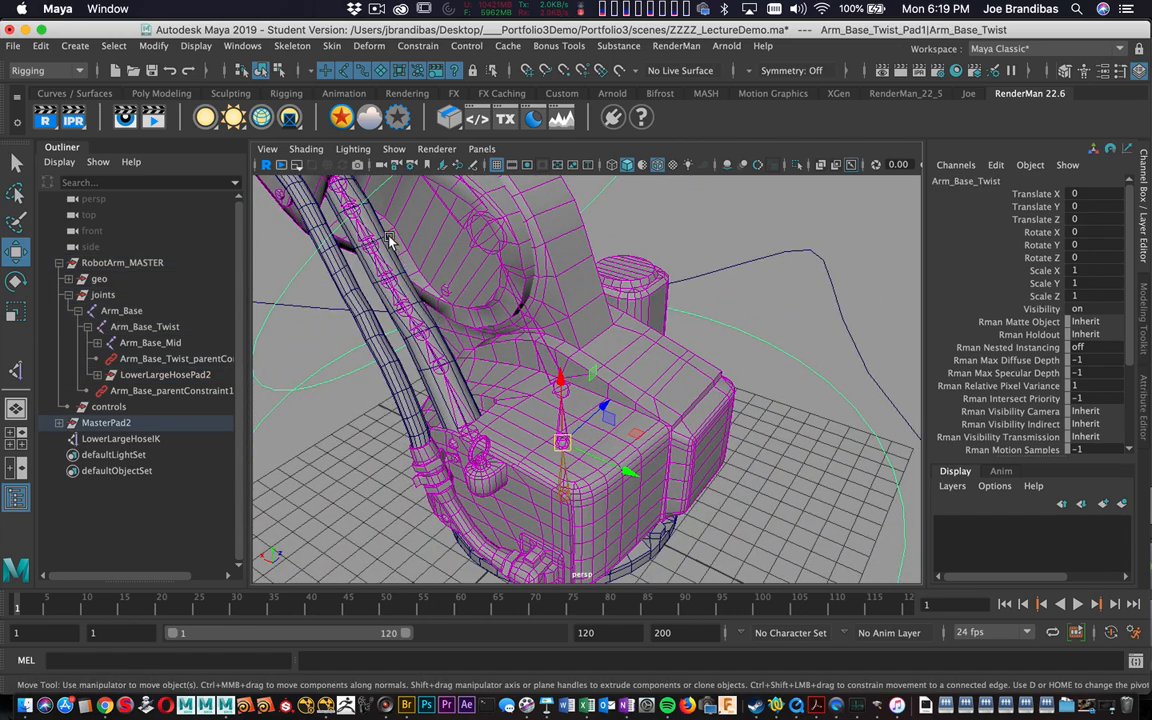
pyautogui.moveTo(528, 380)
pyautogui.keyDown('alt'); pyautogui.mouseDown(button='right')
pyautogui.moveTo(432, 321)
pyautogui.moveTo(419, 332)
pyautogui.mouseUp(button='right'); pyautogui.keyUp('alt')
pyautogui.keyDown('alt'); pyautogui.moveTo(419, 332); pyautogui.dragTo(363, 324); pyautogui.keyUp('alt')
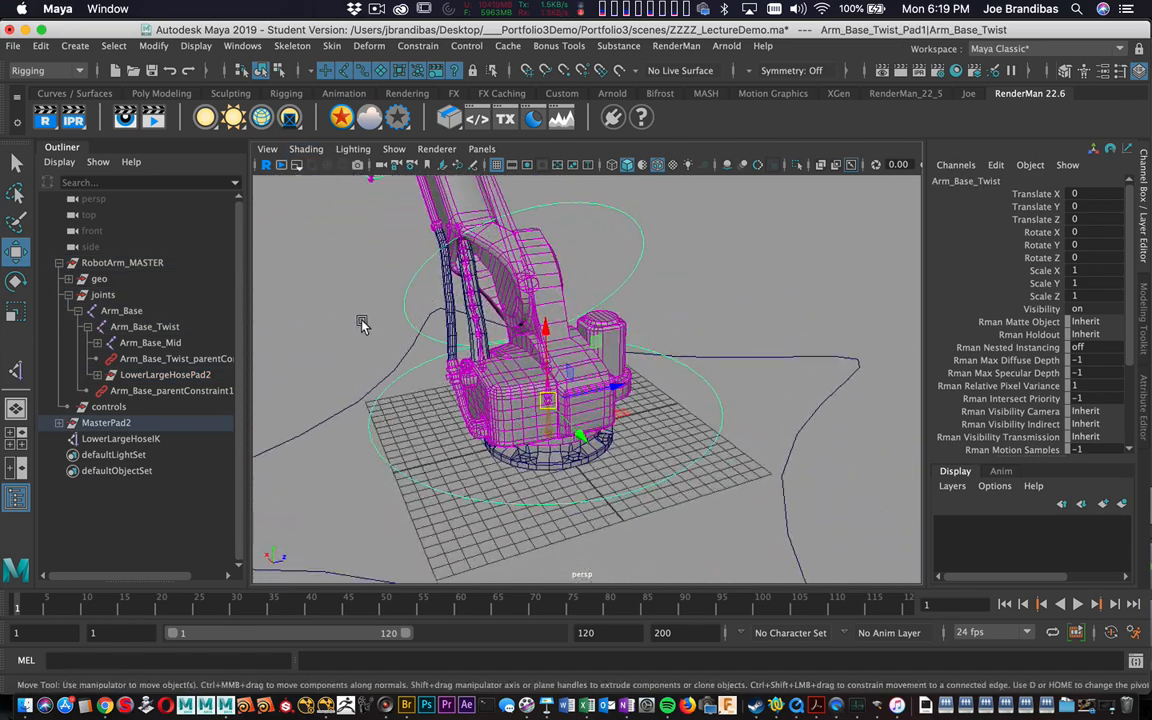
pyautogui.press('e')
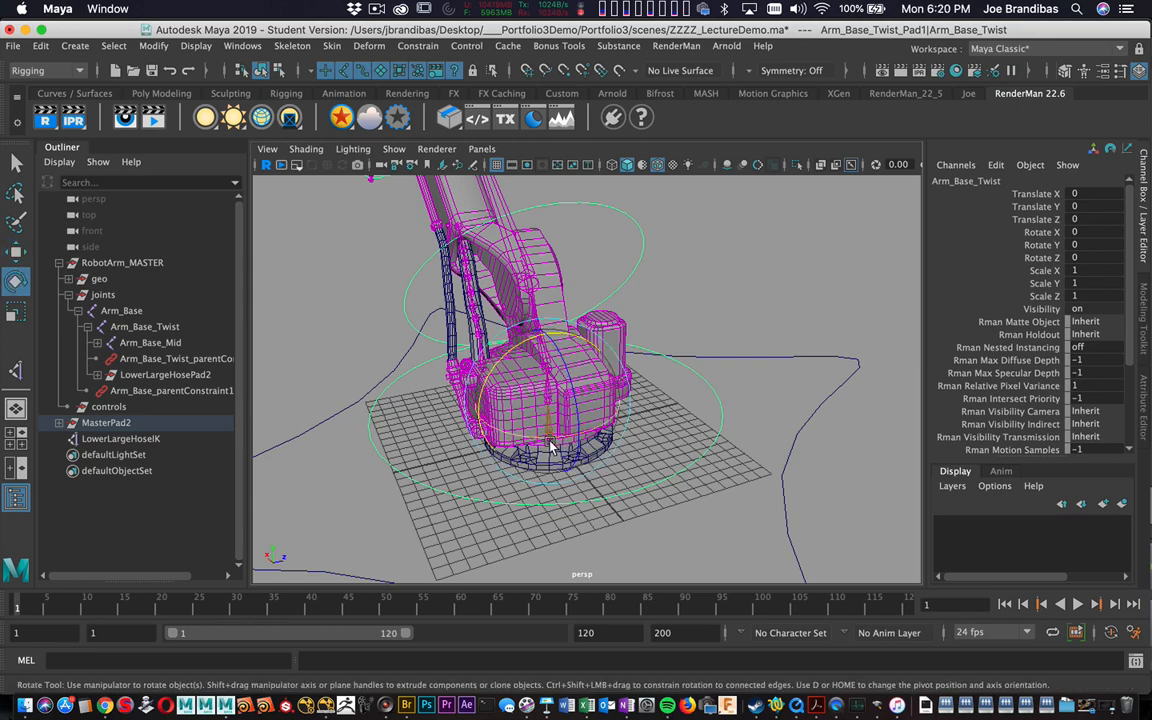
pyautogui.moveTo(566, 450); pyautogui.dragTo(538, 424)
pyautogui.press('z')
pyautogui.press('z')
pyautogui.press('z')
pyautogui.press('z')
pyautogui.press('z')
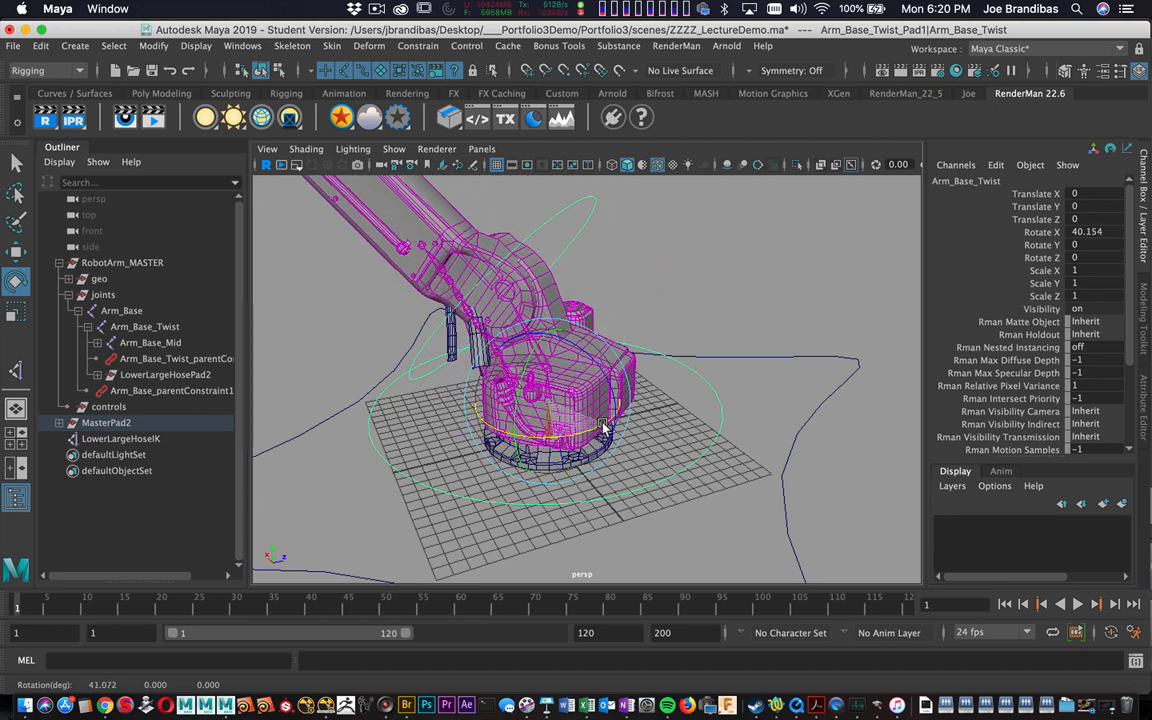
# Step: Try moving the LowerLargeHoseIK handle in the viewport to test the hose bend, and undo the move
pyautogui.click(153, 442)
pyautogui.keyDown('alt'); pyautogui.moveTo(352, 451); pyautogui.dragTo(440, 431); pyautogui.keyUp('alt')
pyautogui.press('f')
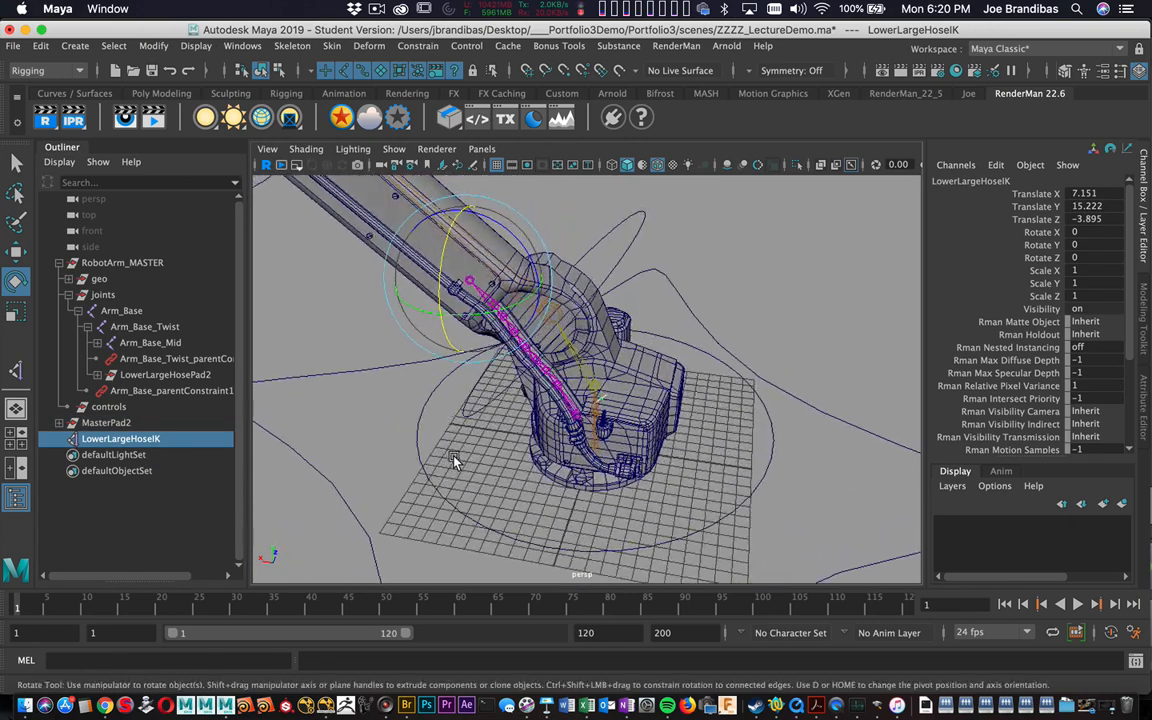
pyautogui.press('w')
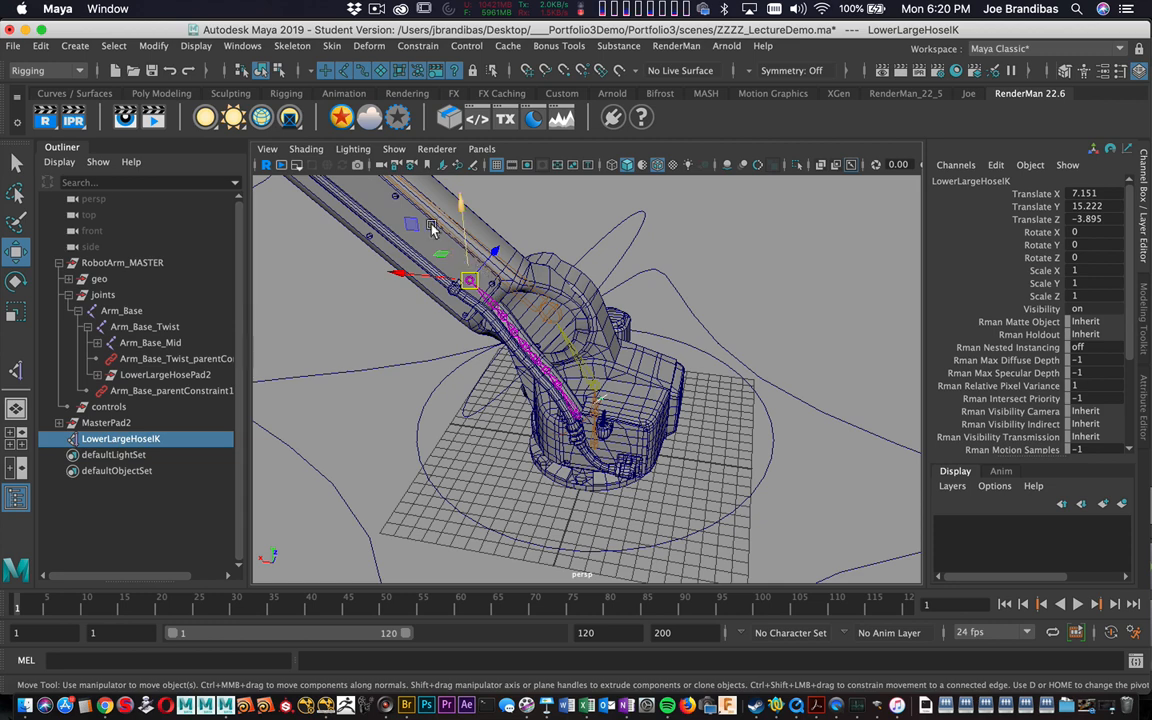
pyautogui.moveTo(407, 221); pyautogui.dragTo(368, 226)
pyautogui.press('z')
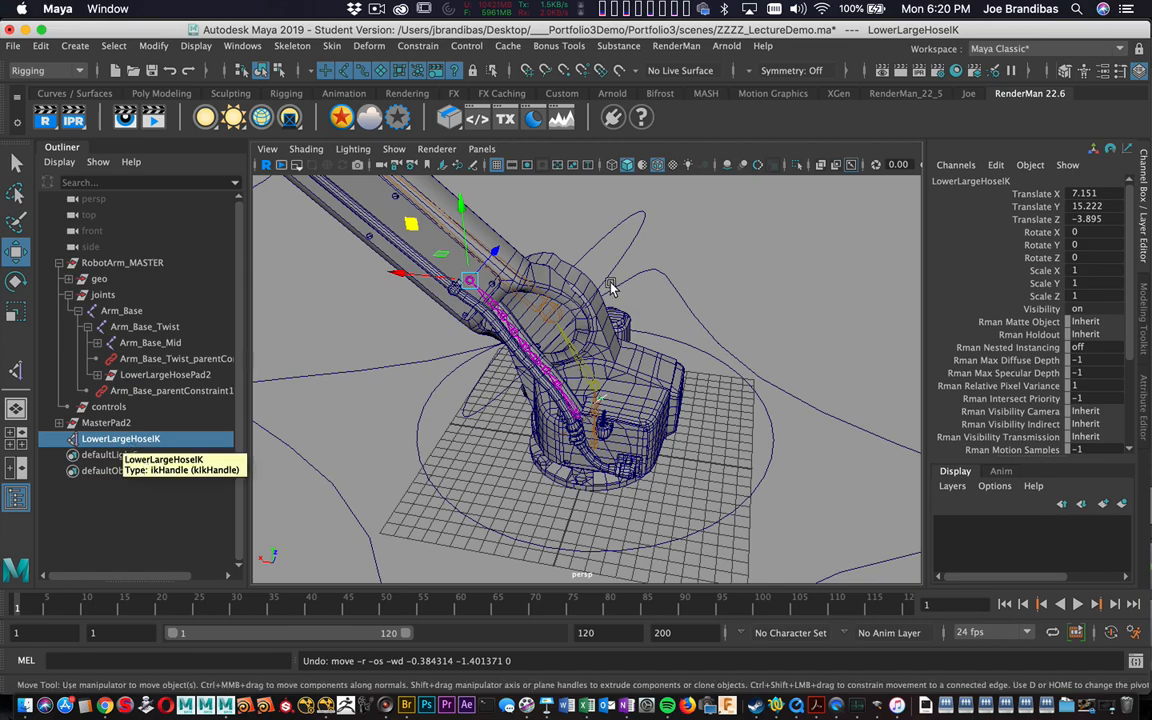
# Step: Examine the lower arm joint and Arm_Lower_Ctrl near the hose's upper end against the LowerLargeHoseIK handle
pyautogui.moveTo(550, 258)
pyautogui.keyDown('alt'); pyautogui.mouseDown()
pyautogui.moveTo(505, 215)
pyautogui.moveTo(540, 255)
pyautogui.mouseUp(); pyautogui.keyUp('alt')
pyautogui.keyDown('alt'); pyautogui.moveTo(539, 254); pyautogui.dragTo(562, 271, button='right'); pyautogui.keyUp('alt')
pyautogui.keyDown('alt'); pyautogui.moveTo(562, 271); pyautogui.dragTo(643, 397, button='middle'); pyautogui.keyUp('alt')
pyautogui.keyDown('alt'); pyautogui.moveTo(547, 351); pyautogui.dragTo(592, 318); pyautogui.keyUp('alt')
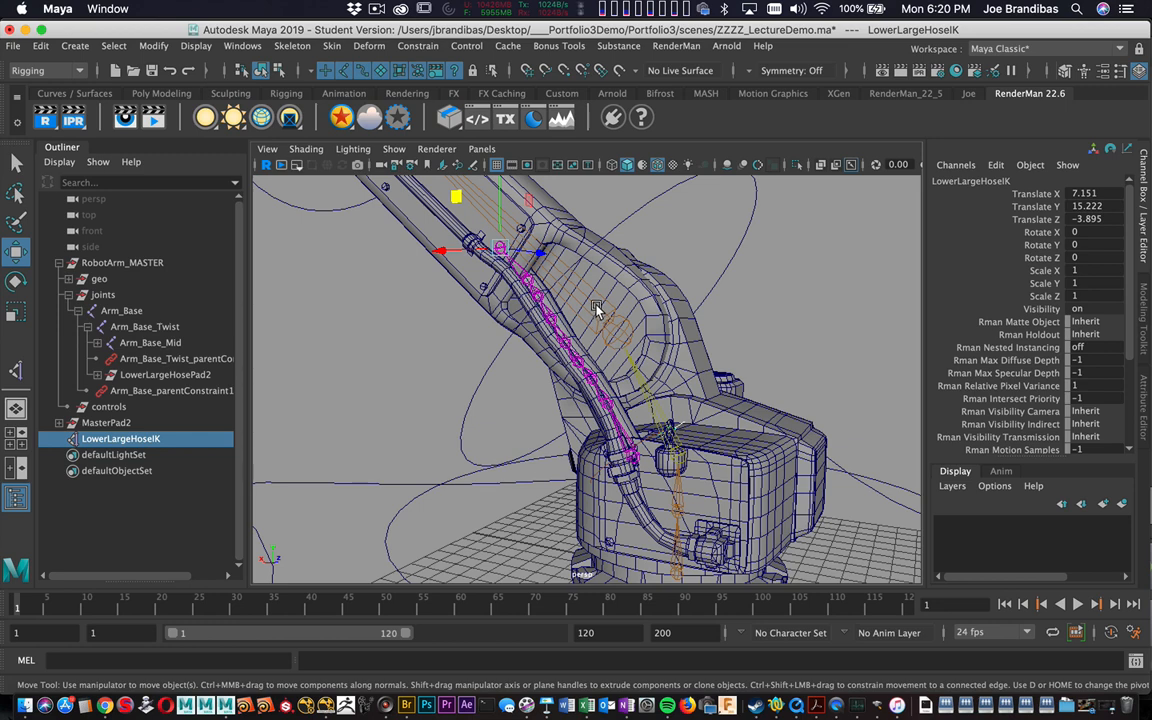
pyautogui.click(596, 308)
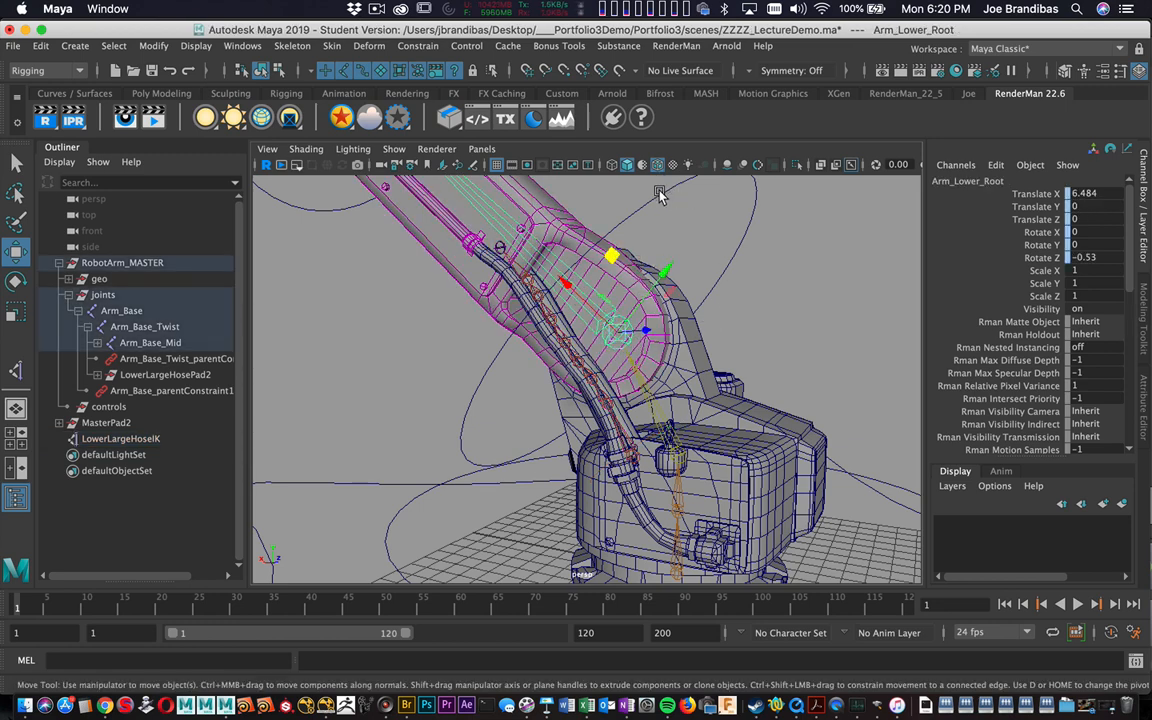
pyautogui.click(679, 220)
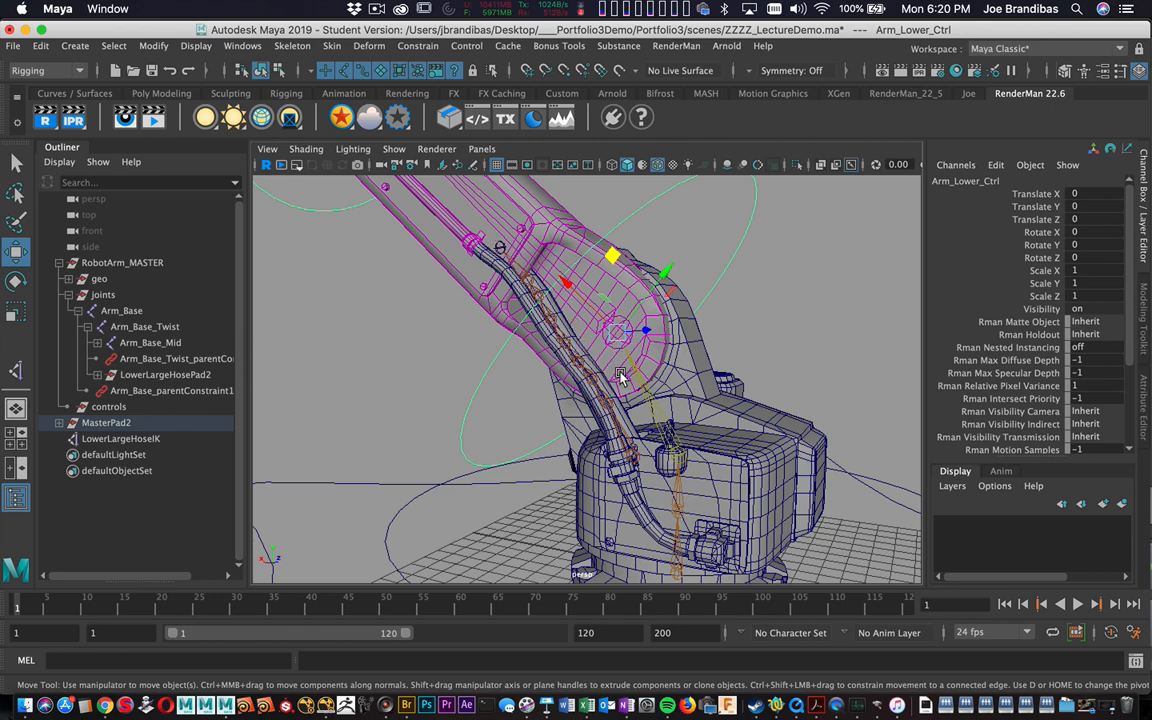
pyautogui.click(130, 444)
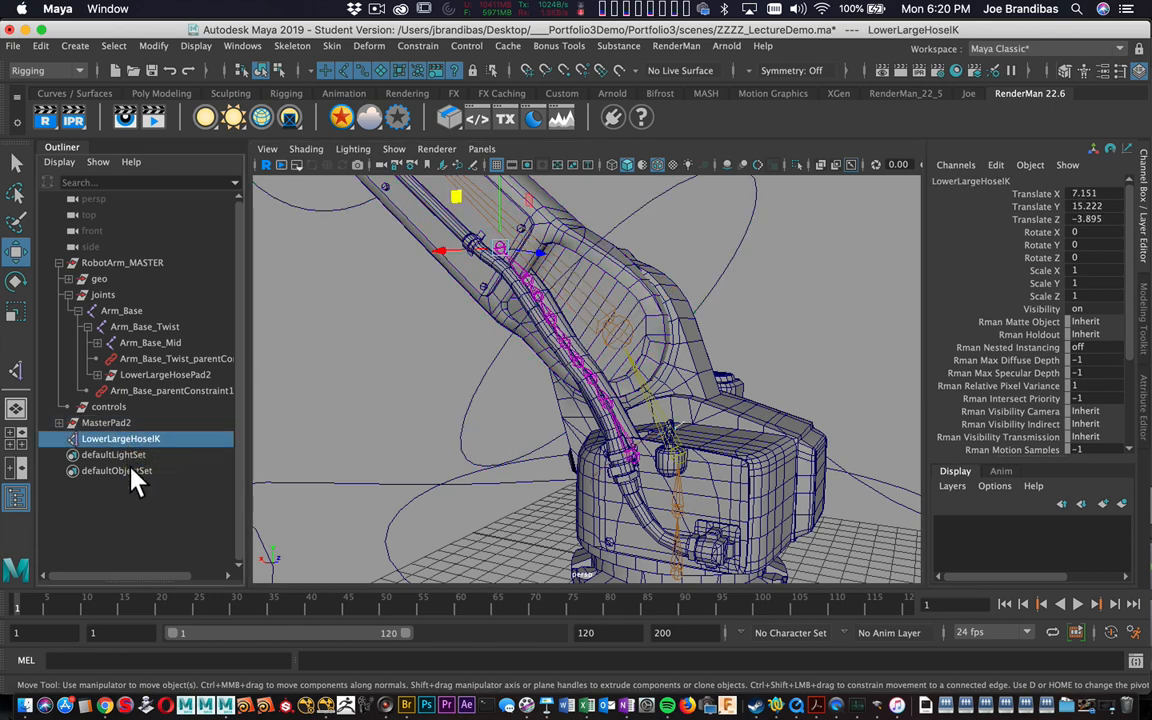
# Step: Select the lower arm's control curve and expand the MasterPad2 hierarchy down to Arm_Lower_Ctrl
pyautogui.click(60, 423)
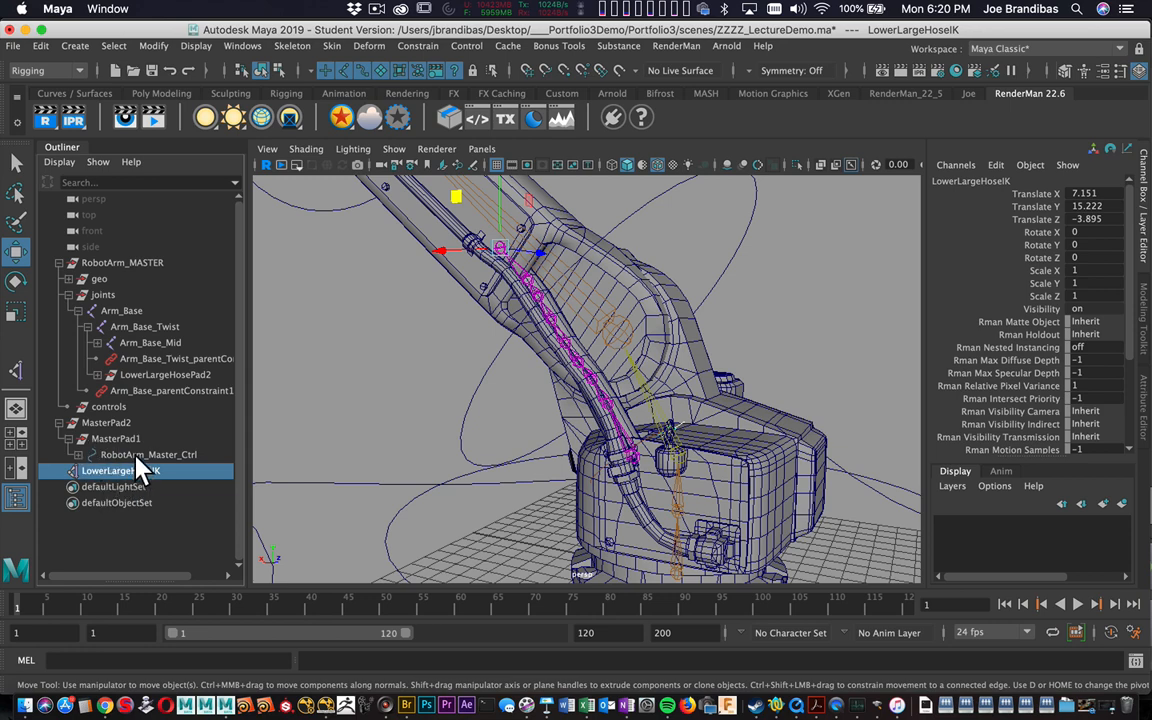
pyautogui.click(643, 242)
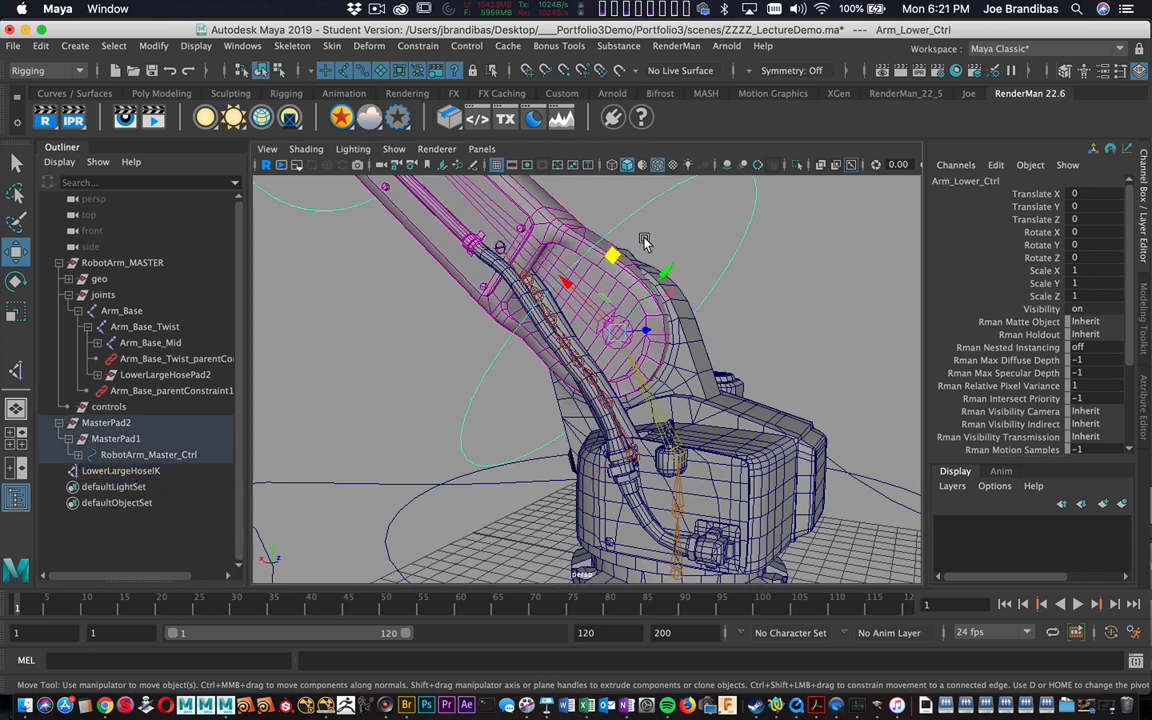
pyautogui.click(79, 457)
pyautogui.click(90, 471)
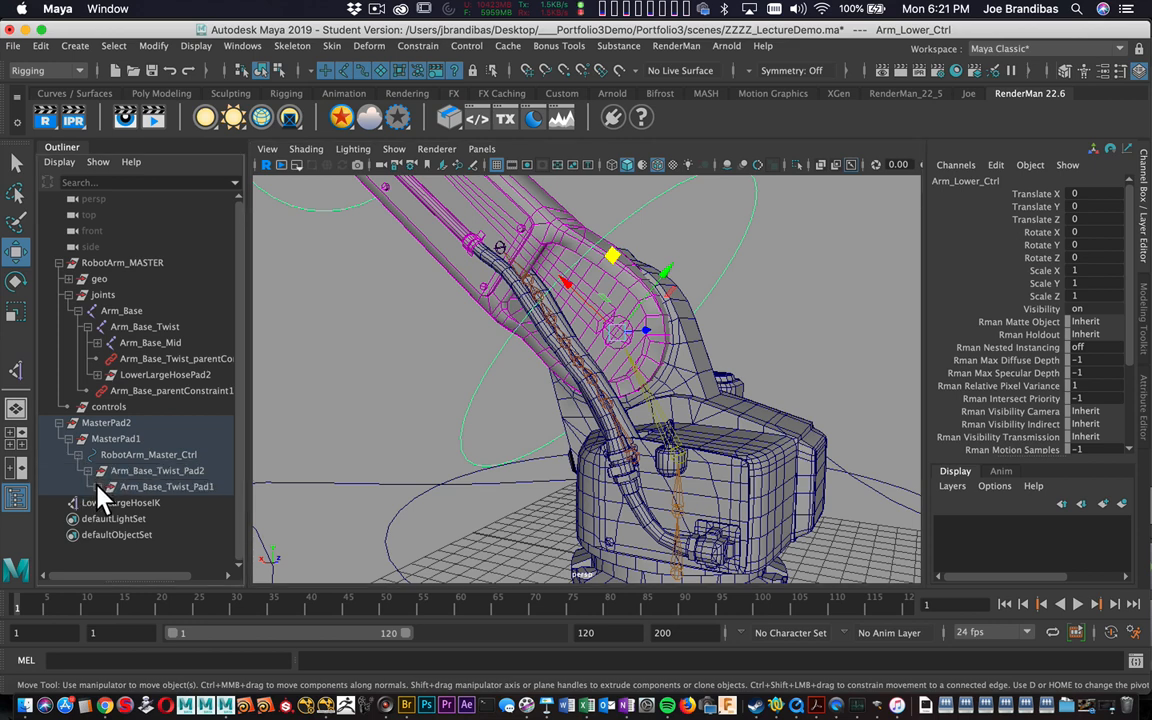
pyautogui.click(99, 487)
pyautogui.click(107, 503)
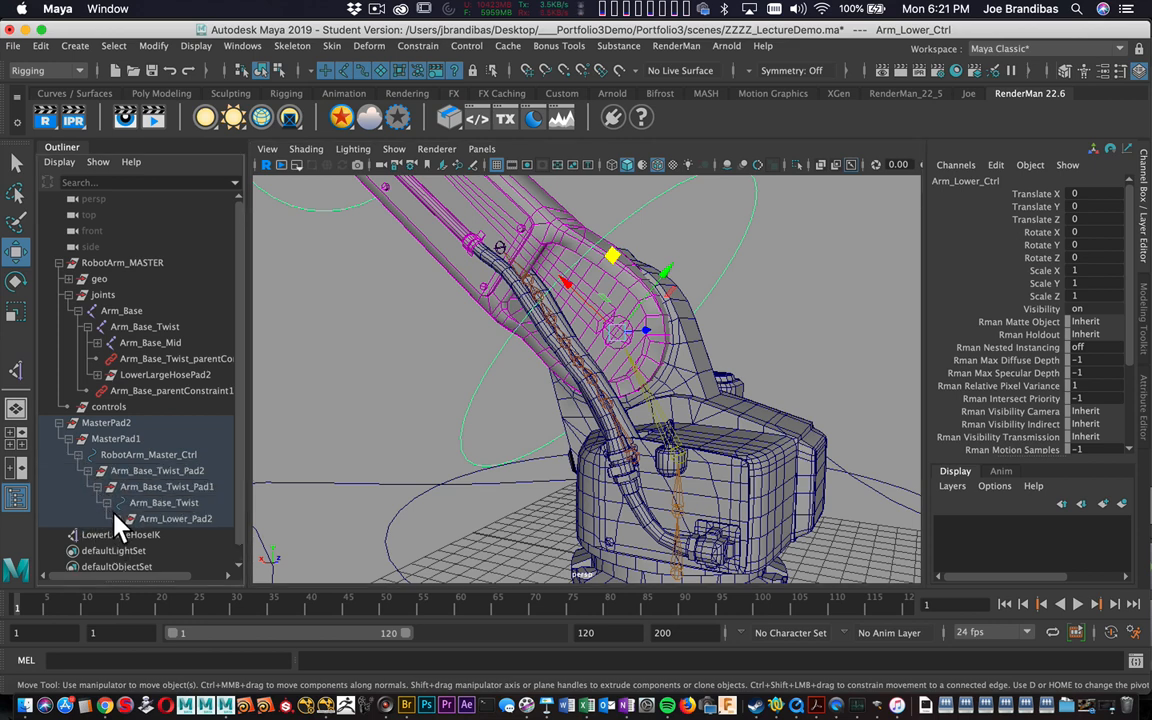
pyautogui.click(120, 525)
pyautogui.click(118, 521)
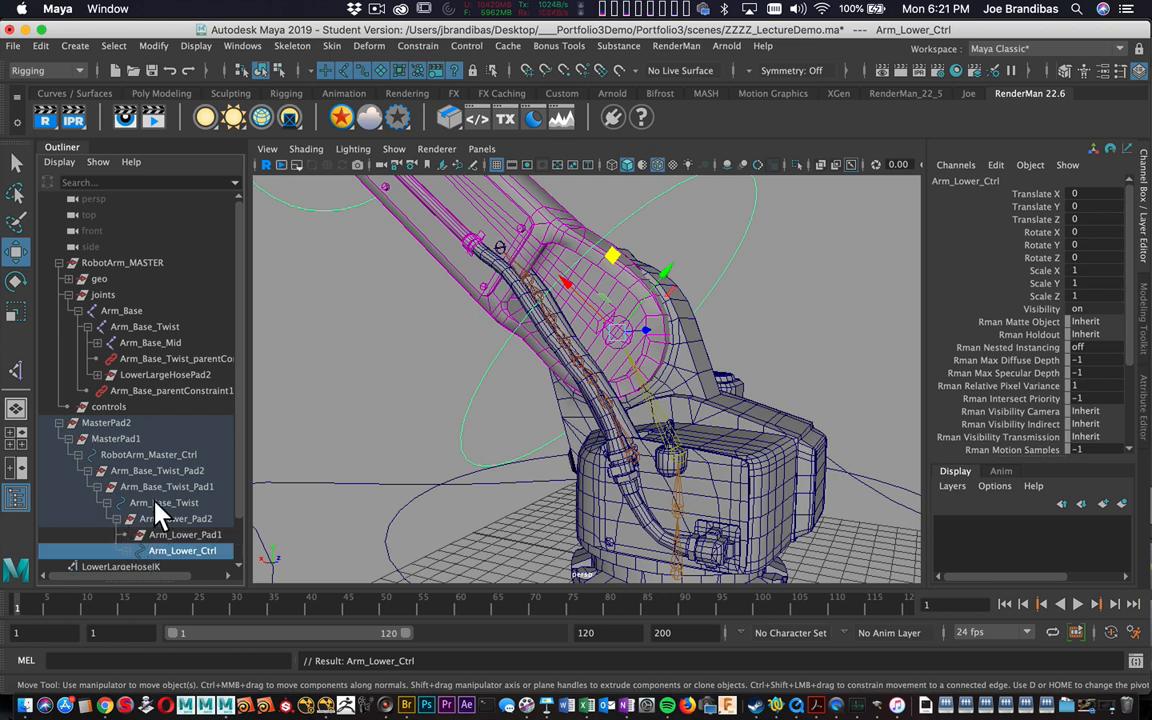
# Step: Undo the accidental reparenting of Arm_Lower_Ctrl directly under Arm_Lower_Pad2
pyautogui.scroll(-1, 155, 503)
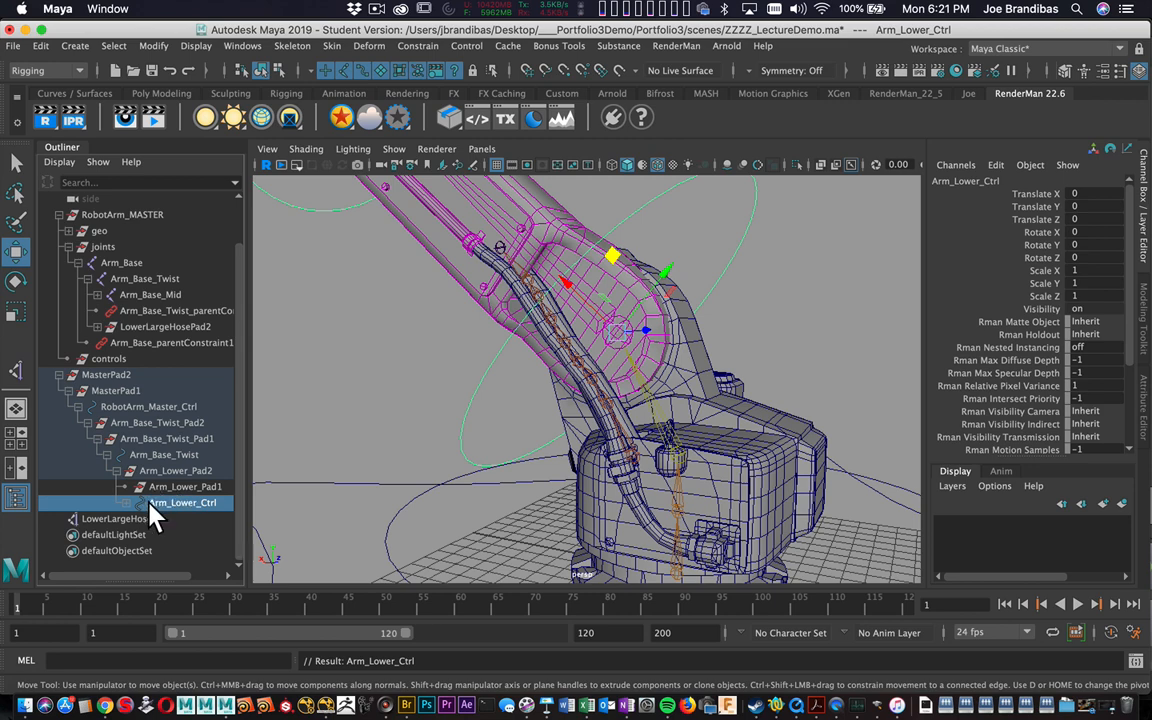
pyautogui.press('z')
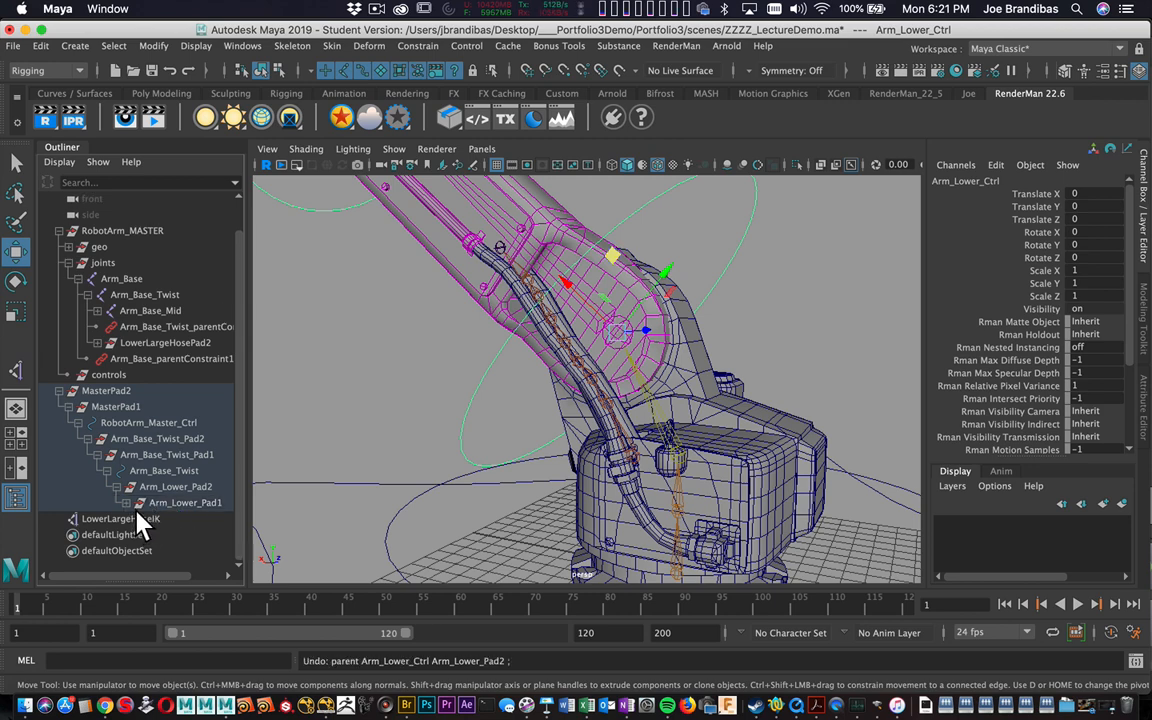
pyautogui.hotkey('shift', 'z')
# Step: Parent the LowerLargeHoseIK handle under Arm_Lower_Ctrl in the MasterPad2 hierarchy
pyautogui.scroll(-1, 184, 495)
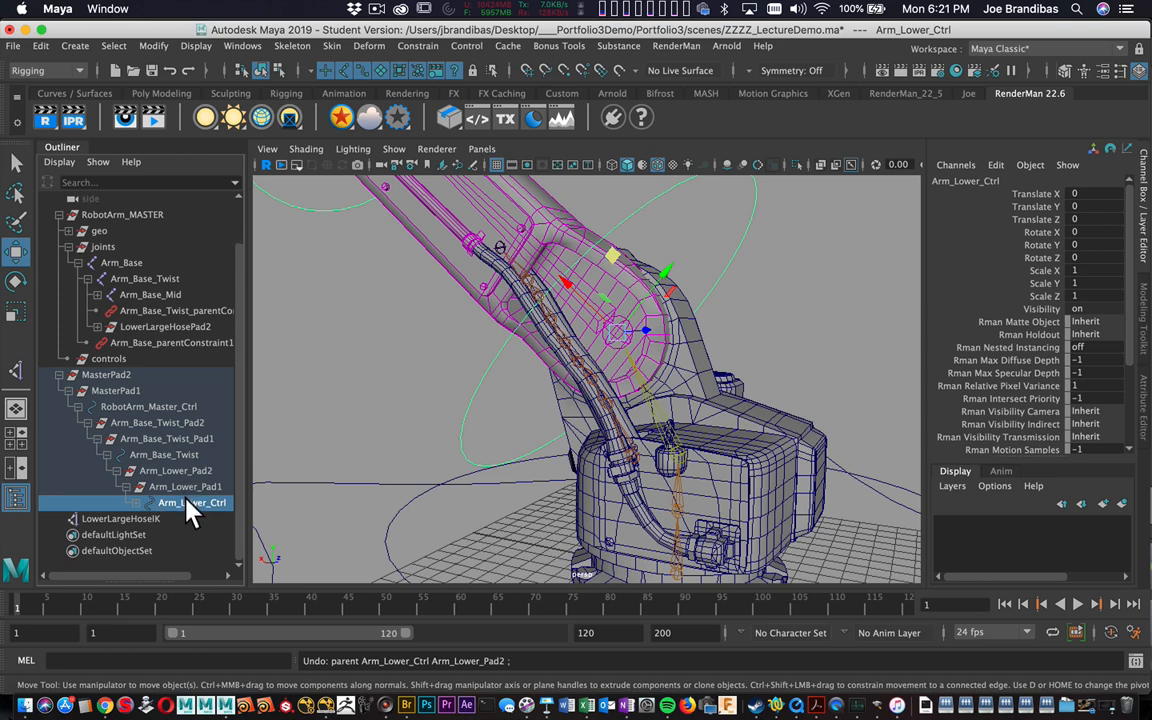
pyautogui.click(123, 522)
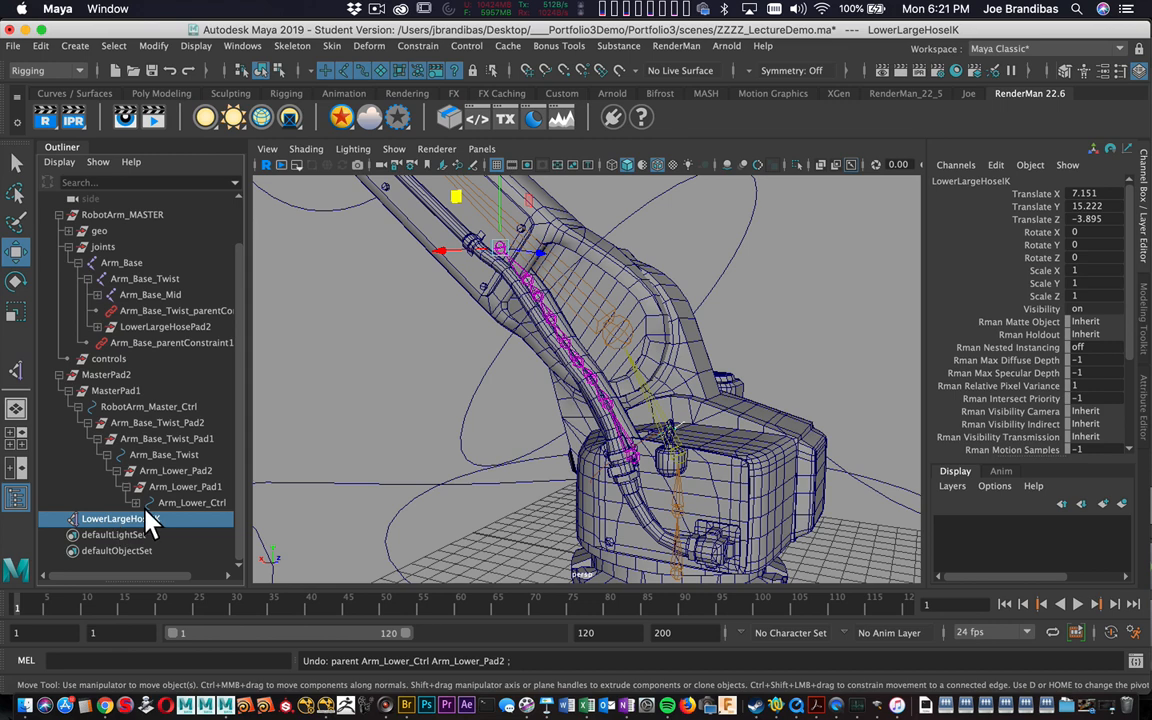
pyautogui.moveTo(110, 548); pyautogui.dragTo(193, 506, button='middle')
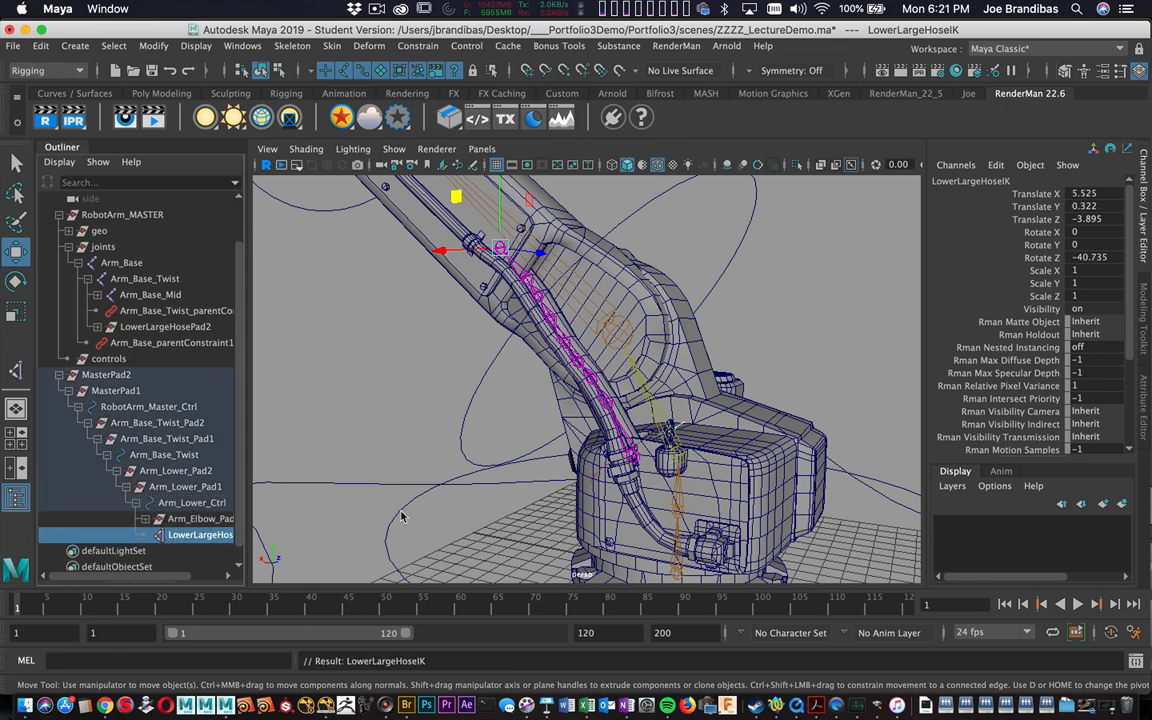
# Step: Rotate the Arm_Base_Twist control about 65 degrees in X to test how the hose rig follows the base
pyautogui.keyDown('alt'); pyautogui.moveTo(437, 480); pyautogui.dragTo(272, 404, button='right'); pyautogui.keyUp('alt')
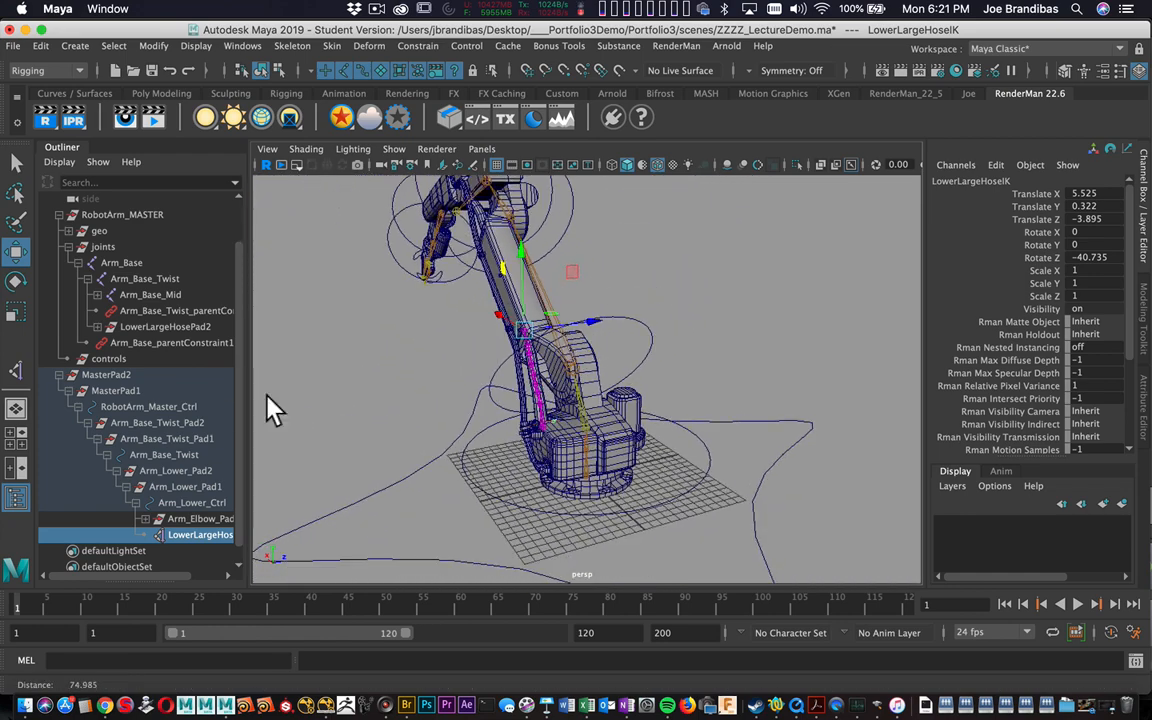
pyautogui.click(710, 464)
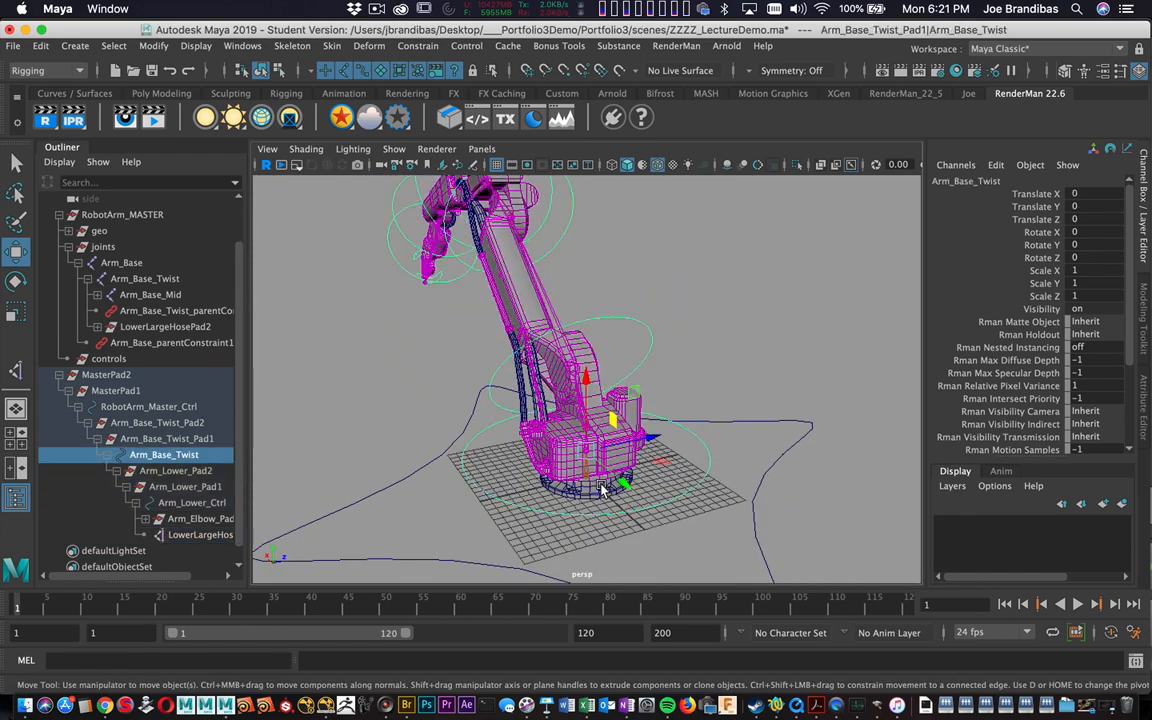
pyautogui.press('e')
pyautogui.moveTo(586, 489); pyautogui.dragTo(585, 430)
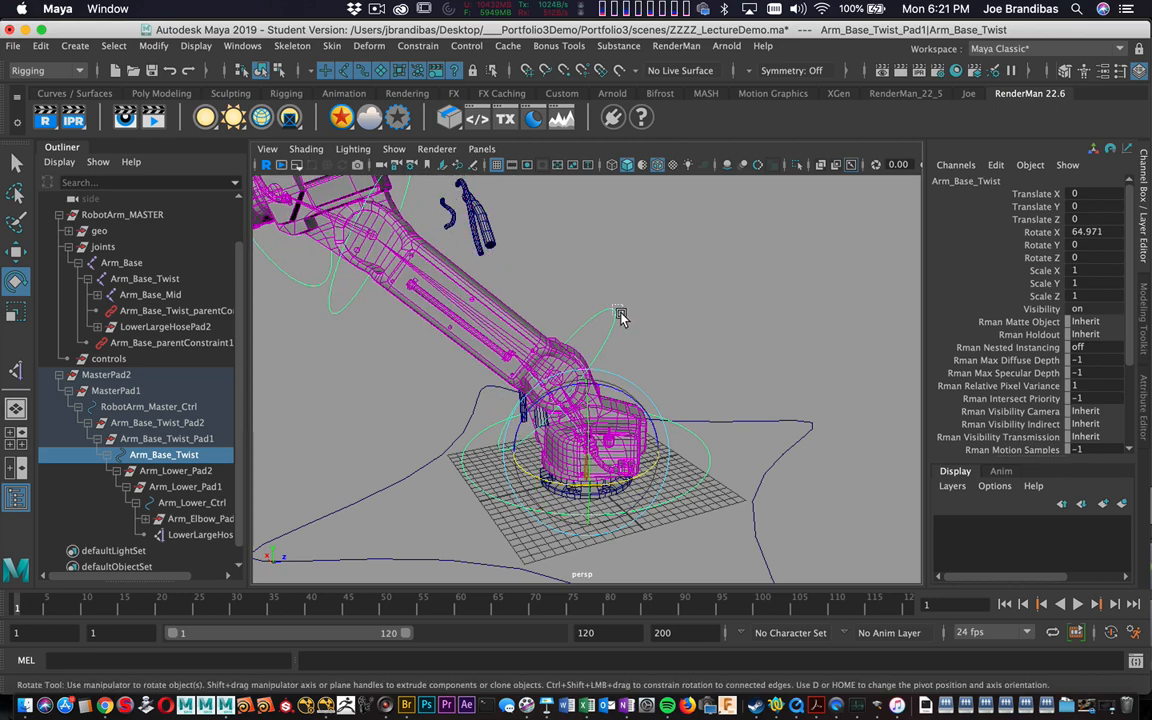
# Step: Test the hose rig by rotating Arm_Lower_Ctrl to about 20 and about -32 degrees in Z, and undo both rotations
pyautogui.click(620, 314)
pyautogui.keyDown('alt'); pyautogui.moveTo(638, 324); pyautogui.dragTo(618, 306); pyautogui.keyUp('alt')
pyautogui.keyDown('alt'); pyautogui.moveTo(617, 305); pyautogui.dragTo(684, 434, button='right'); pyautogui.keyUp('alt')
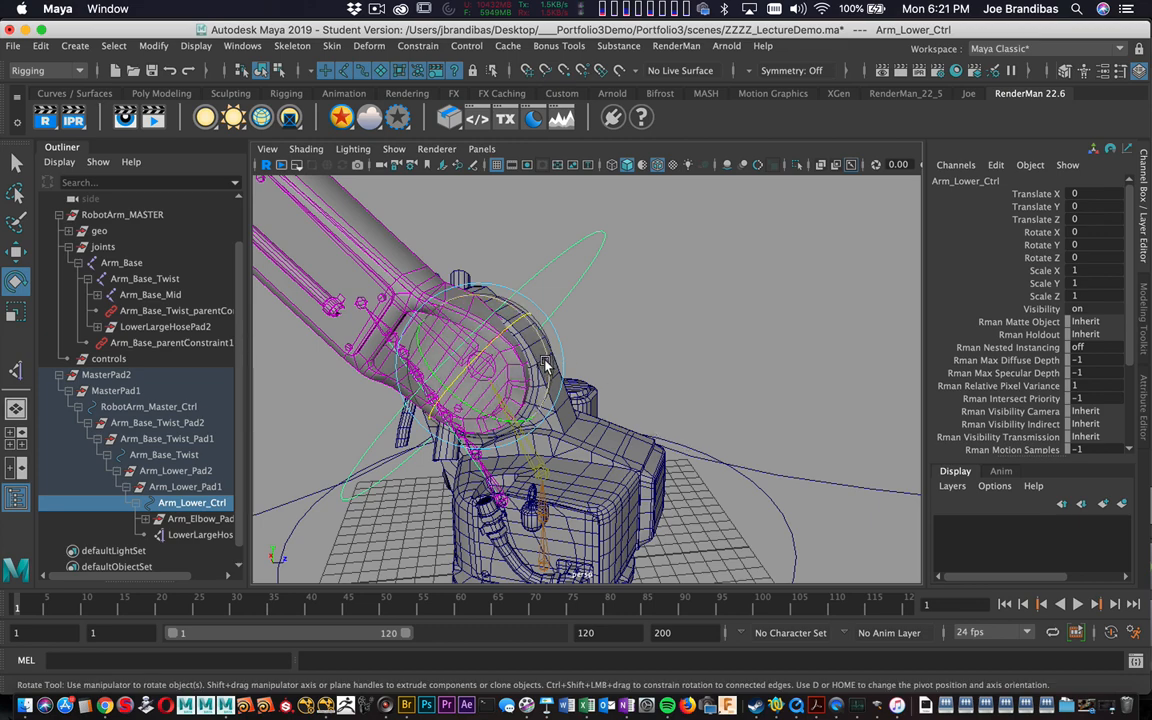
pyautogui.moveTo(546, 365); pyautogui.dragTo(394, 332)
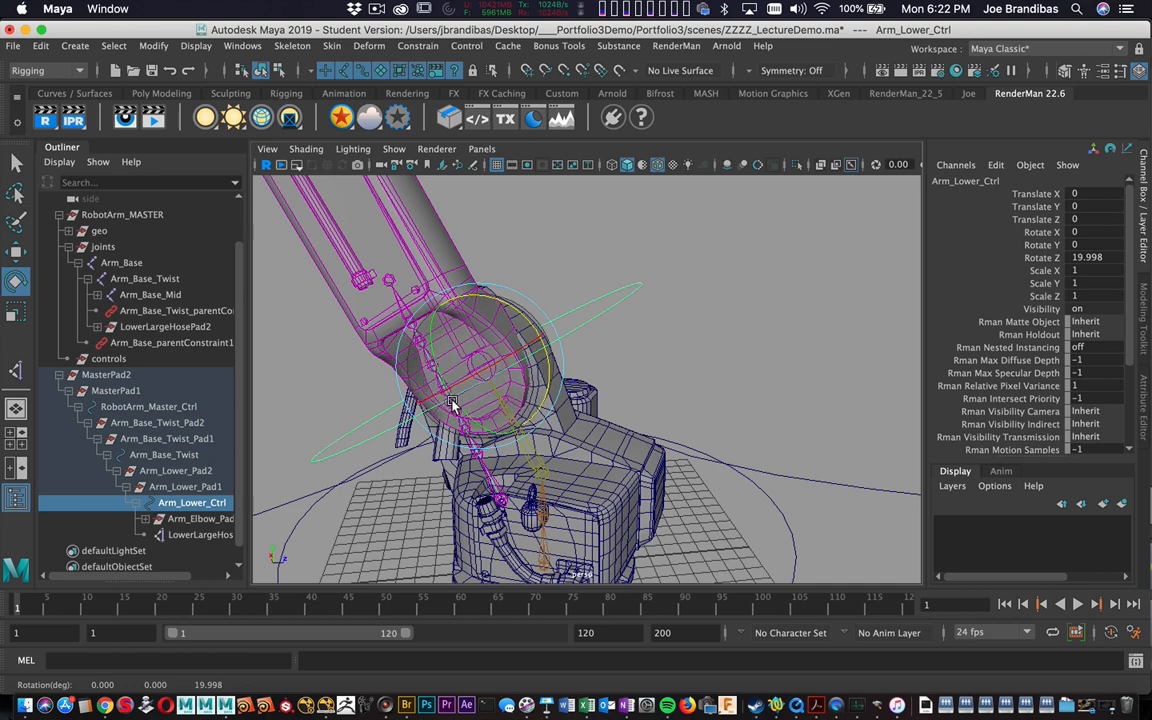
pyautogui.moveTo(547, 368); pyautogui.dragTo(513, 309)
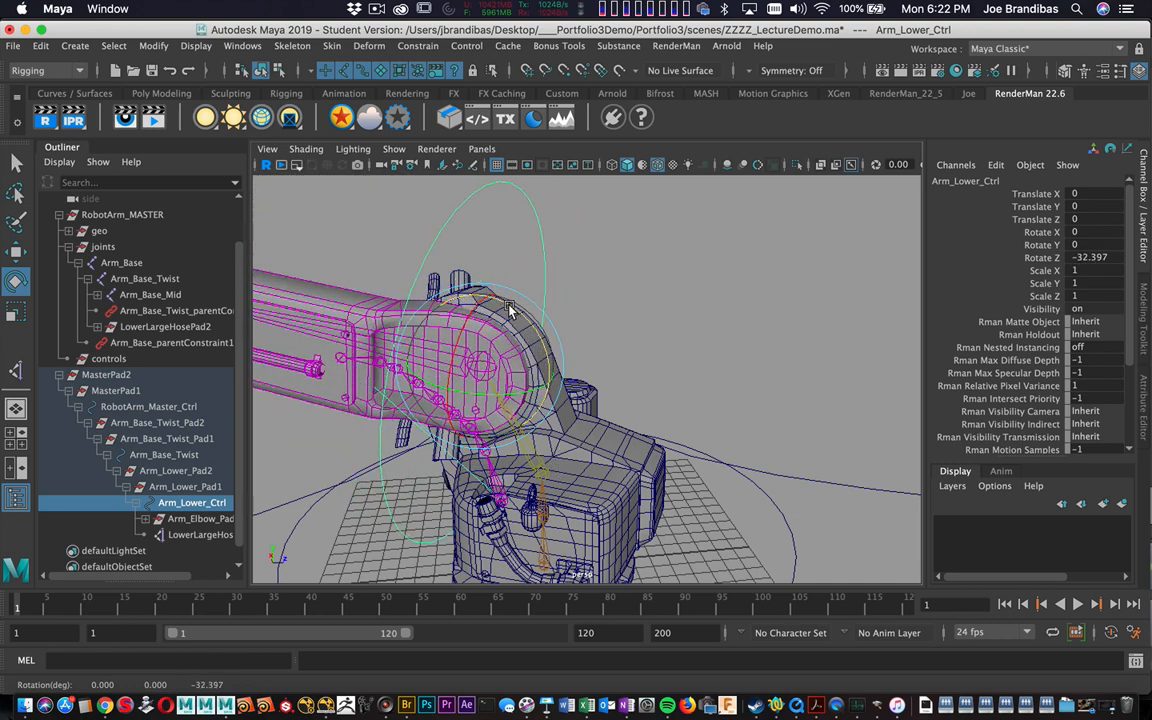
pyautogui.press('z')
pyautogui.press('z')
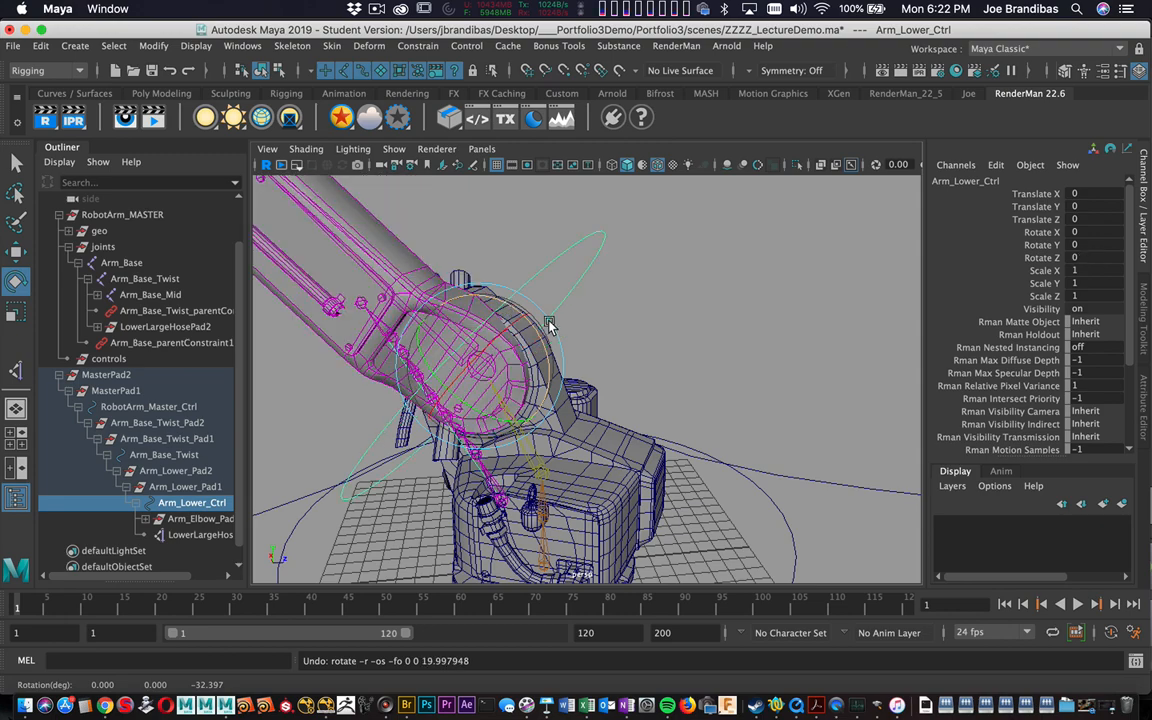
# Step: Reset the Arm_Base_Twist control's X rotation to 0
pyautogui.keyDown('alt'); pyautogui.moveTo(548, 322); pyautogui.dragTo(592, 310); pyautogui.keyUp('alt')
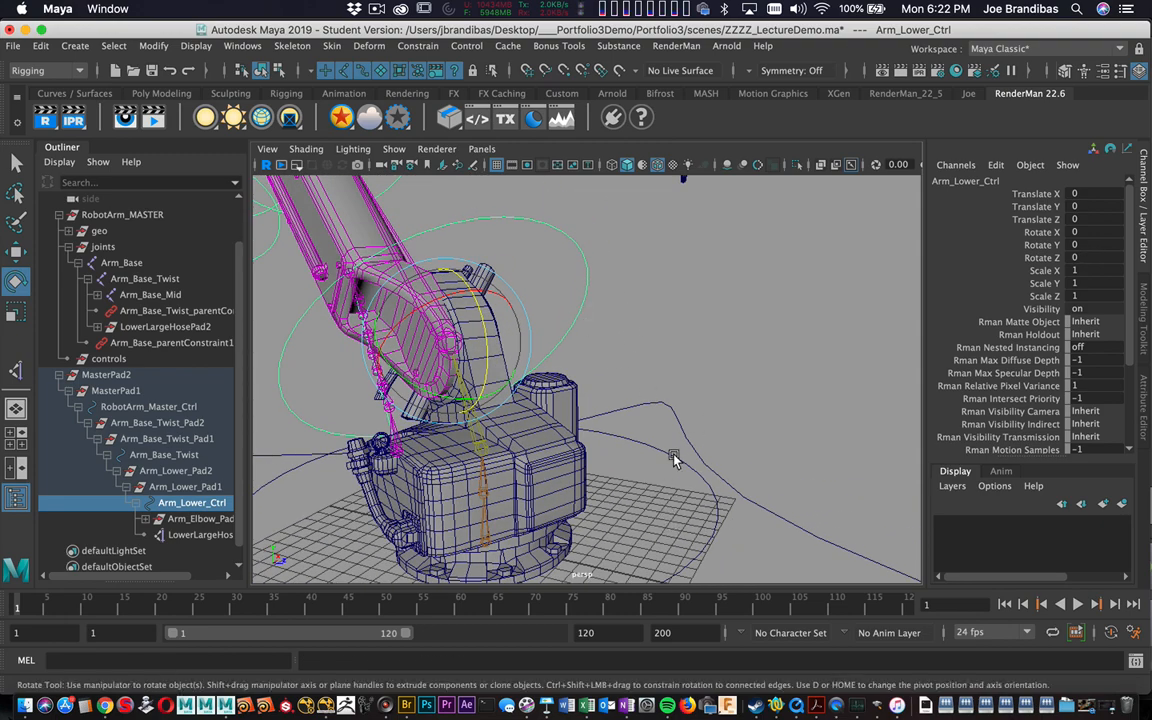
pyautogui.click(697, 484)
pyautogui.doubleClick(1092, 232)
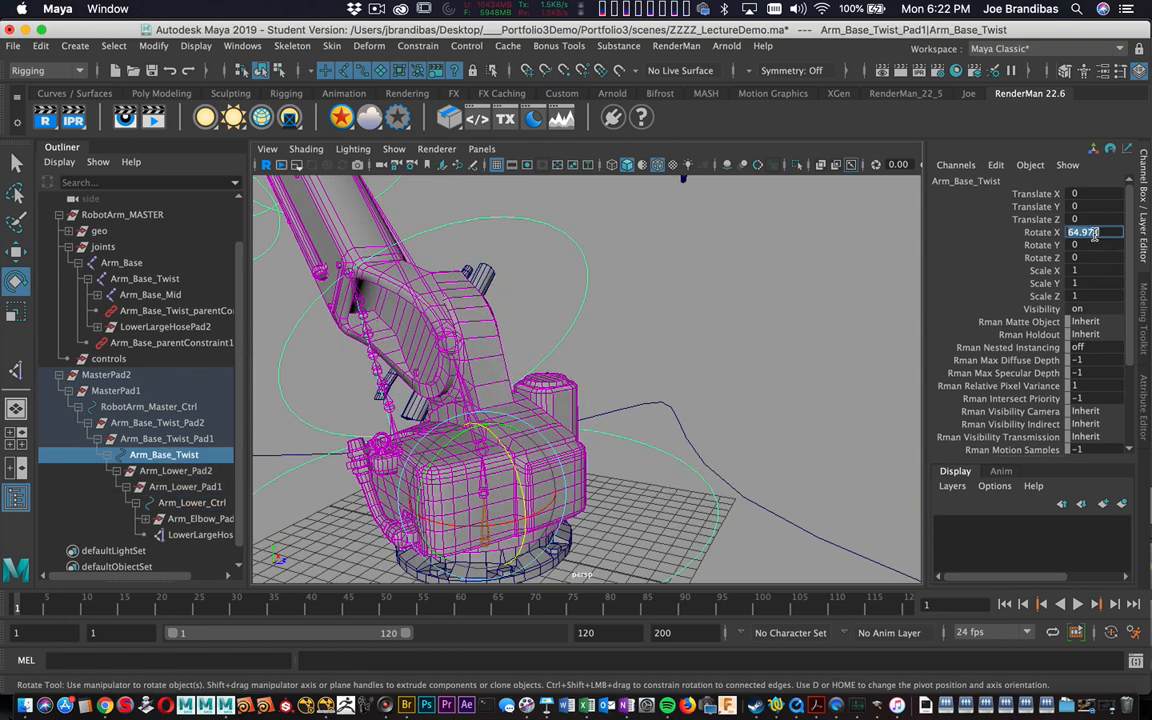
pyautogui.write('0')
pyautogui.press('Return')
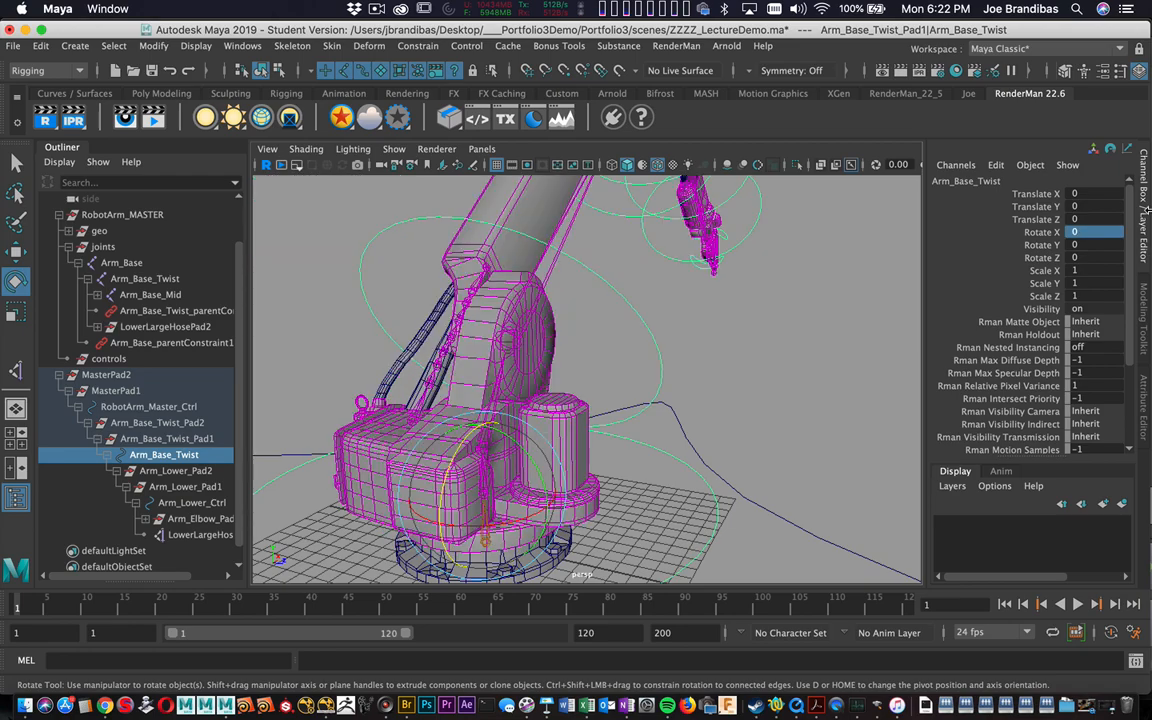
# Step: Bind the lower large hose mesh to the joint hierarchy rooted at LowerJoseJoint1, using closest distance and weight-blended skinning
pyautogui.keyDown('alt'); pyautogui.moveTo(561, 319); pyautogui.dragTo(756, 314); pyautogui.keyUp('alt')
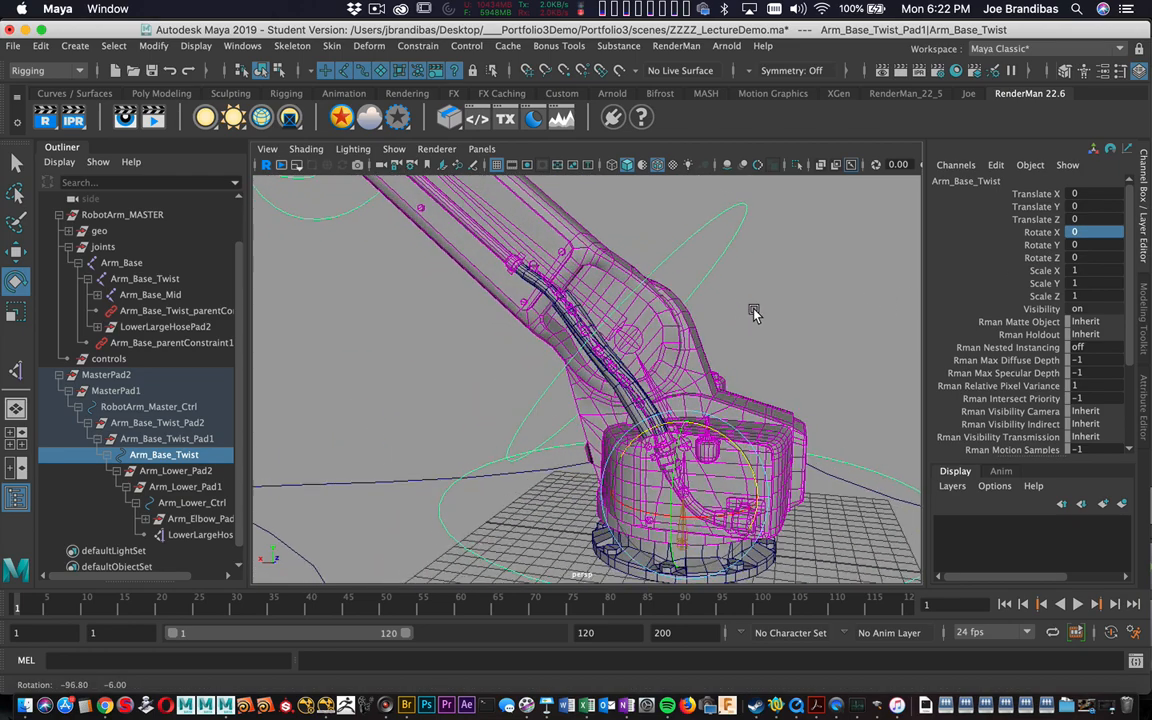
pyautogui.keyDown('alt'); pyautogui.moveTo(756, 314); pyautogui.dragTo(822, 420, button='right'); pyautogui.keyUp('alt')
pyautogui.keyDown('alt'); pyautogui.moveTo(795, 420); pyautogui.dragTo(700, 428); pyautogui.keyUp('alt')
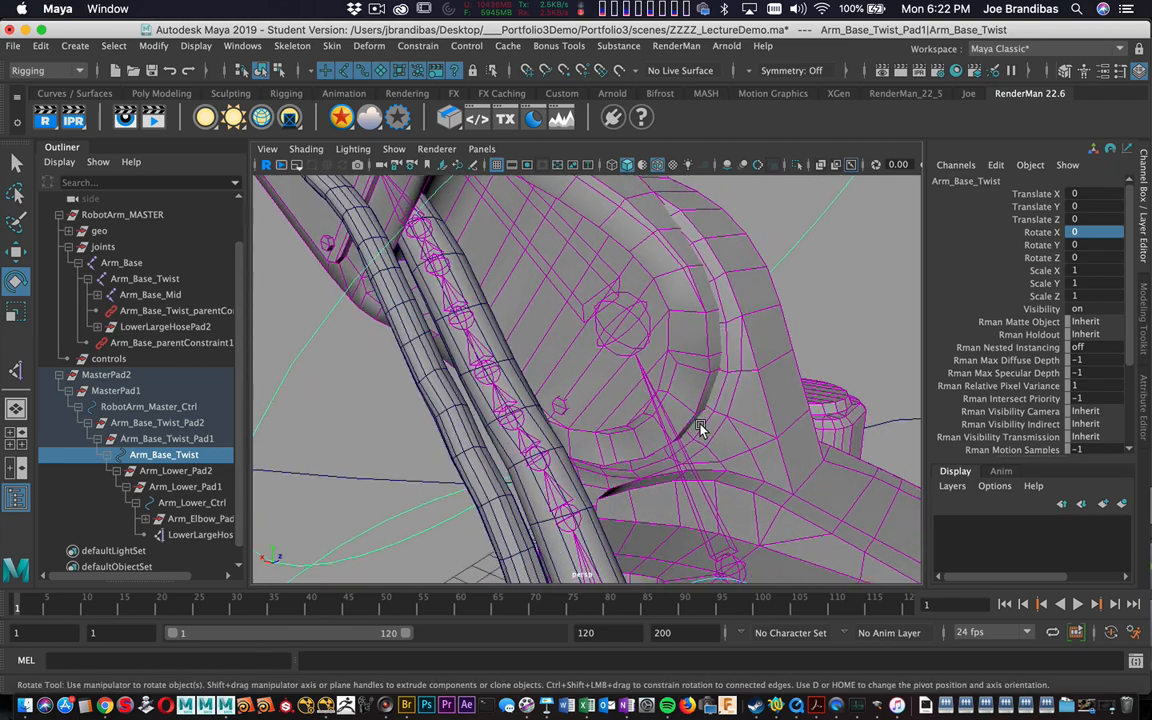
pyautogui.keyDown('alt'); pyautogui.moveTo(691, 362); pyautogui.dragTo(677, 290, button='middle'); pyautogui.keyUp('alt')
pyautogui.keyDown('alt'); pyautogui.moveTo(677, 290); pyautogui.dragTo(559, 421); pyautogui.keyUp('alt')
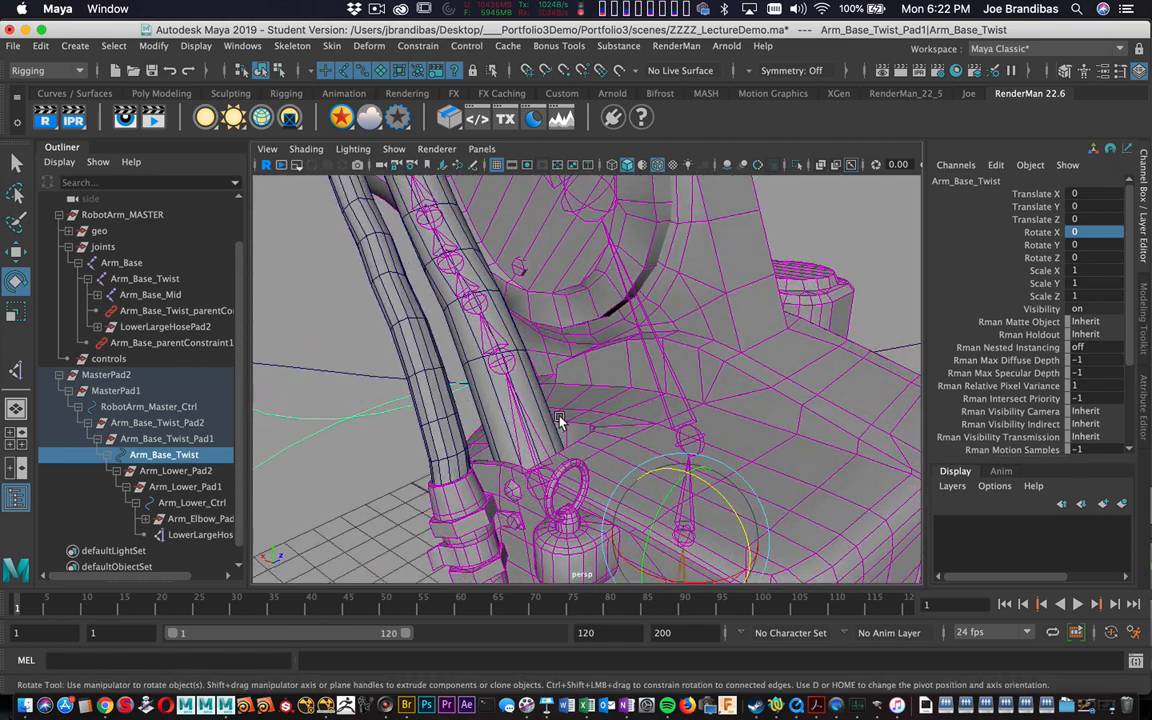
pyautogui.click(540, 450)
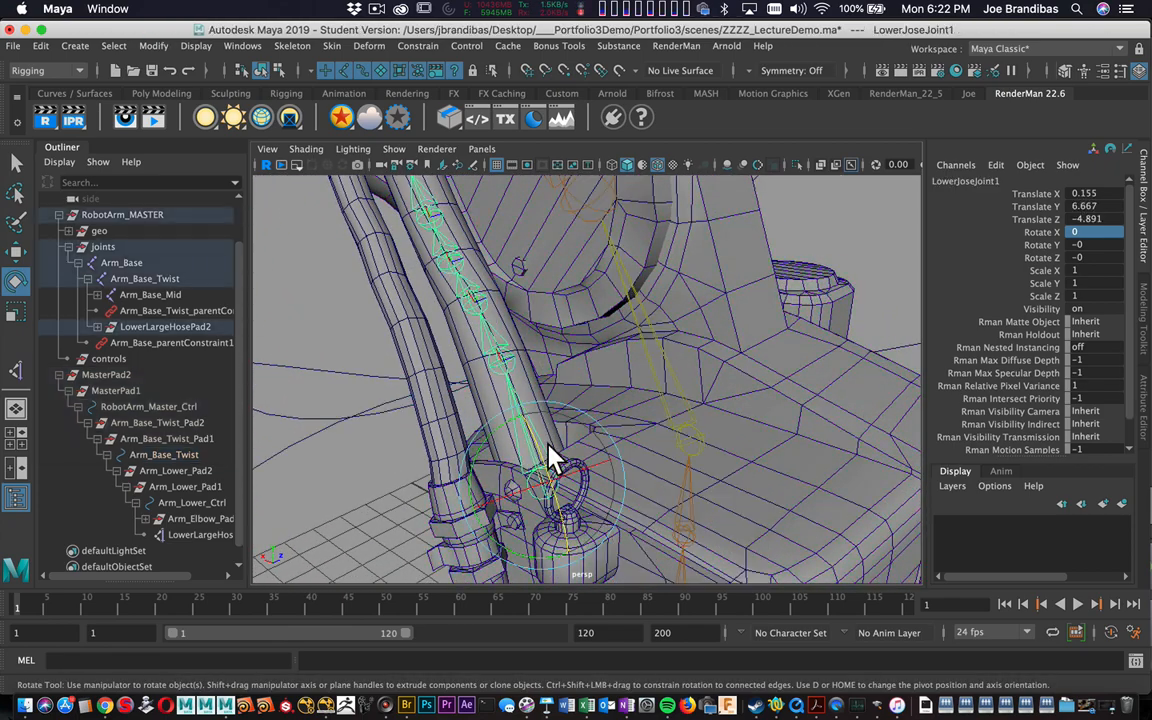
pyautogui.click(508, 332)
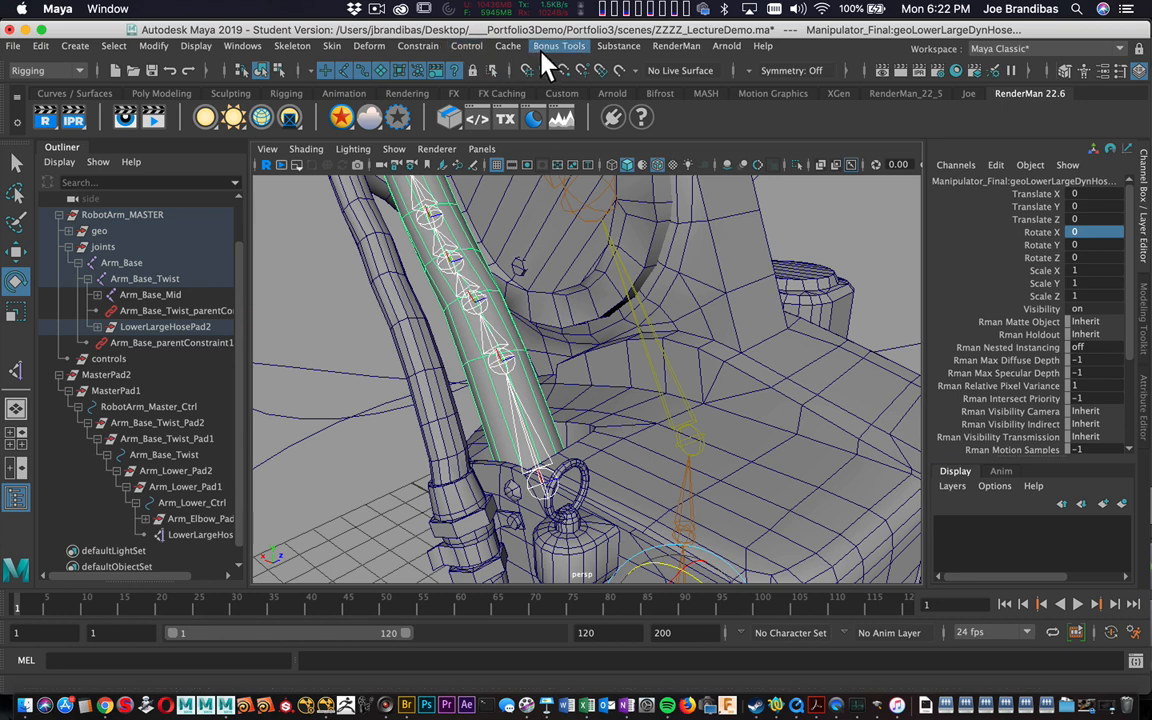
pyautogui.click(331, 46)
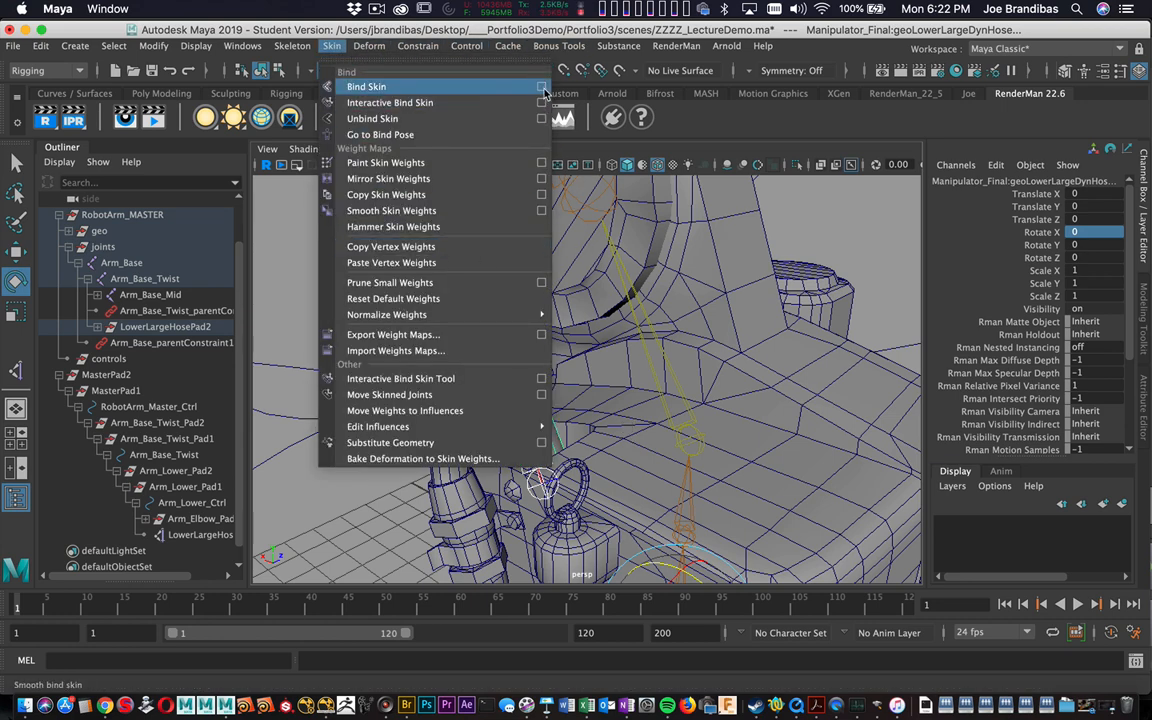
pyautogui.click(541, 87)
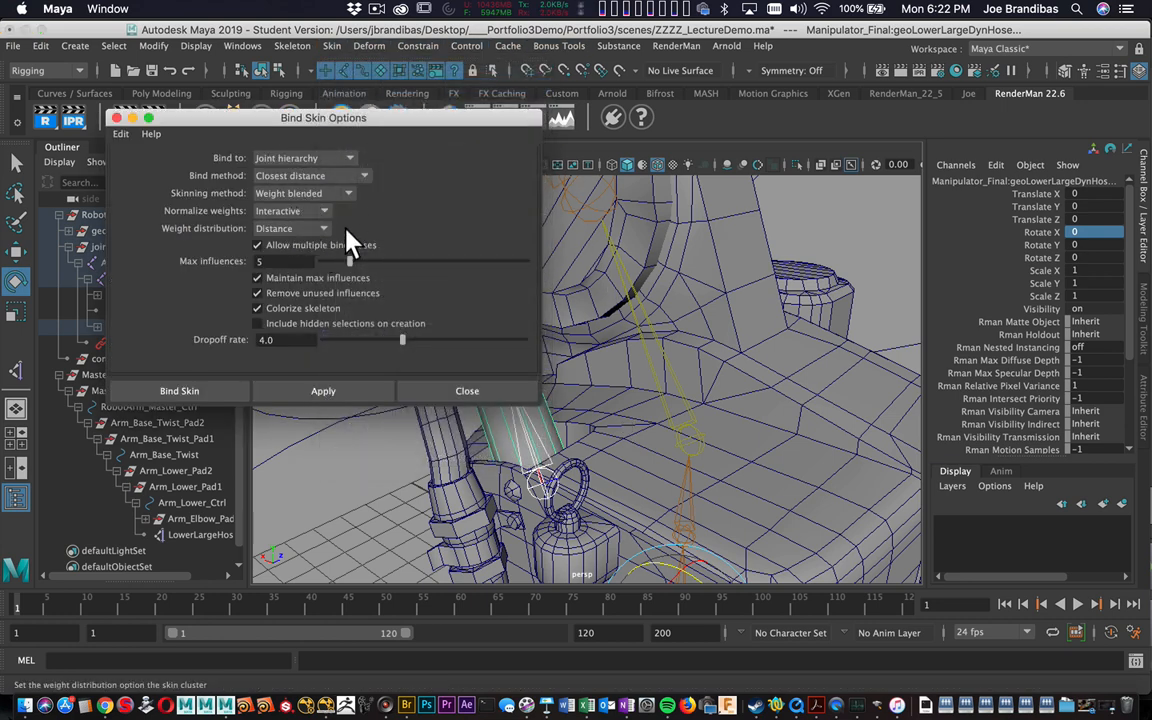
pyautogui.click(345, 178)
pyautogui.click(349, 193)
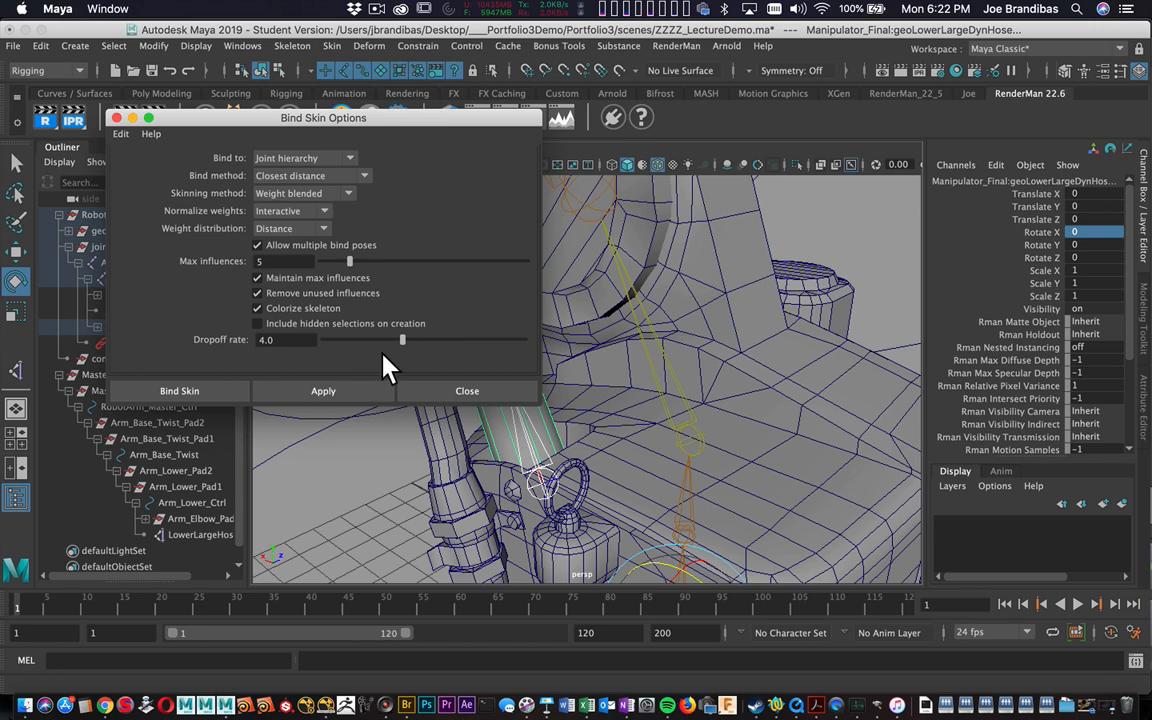
pyautogui.moveTo(409, 349); pyautogui.dragTo(371, 354)
pyautogui.click(208, 396)
# Step: Rotate Arm_Lower_Ctrl about -28 degrees in Z to test the skinned hose's deformation, and undo the rotation
pyautogui.keyDown('alt'); pyautogui.moveTo(440, 440); pyautogui.dragTo(350, 352); pyautogui.keyUp('alt')
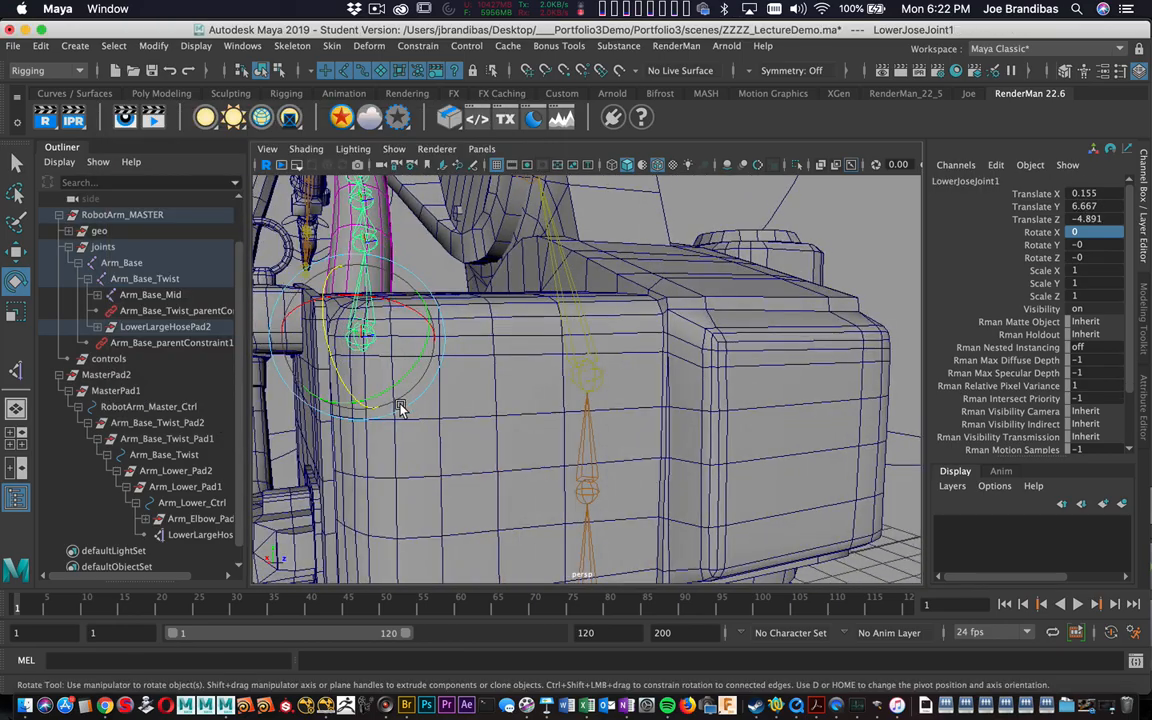
pyautogui.keyDown('alt'); pyautogui.moveTo(398, 403); pyautogui.dragTo(243, 368, button='right'); pyautogui.keyUp('alt')
pyautogui.keyDown('alt'); pyautogui.moveTo(243, 368); pyautogui.dragTo(265, 403); pyautogui.keyUp('alt')
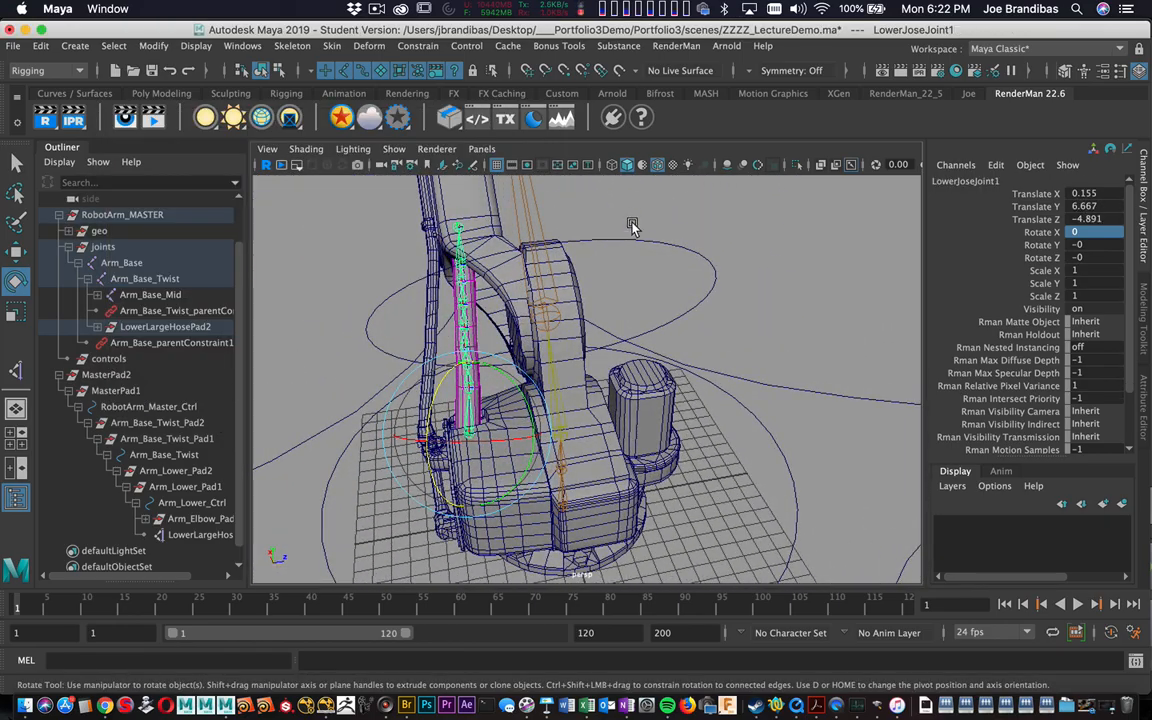
pyautogui.click(638, 240)
pyautogui.keyDown('alt'); pyautogui.moveTo(648, 276); pyautogui.dragTo(655, 218); pyautogui.keyUp('alt')
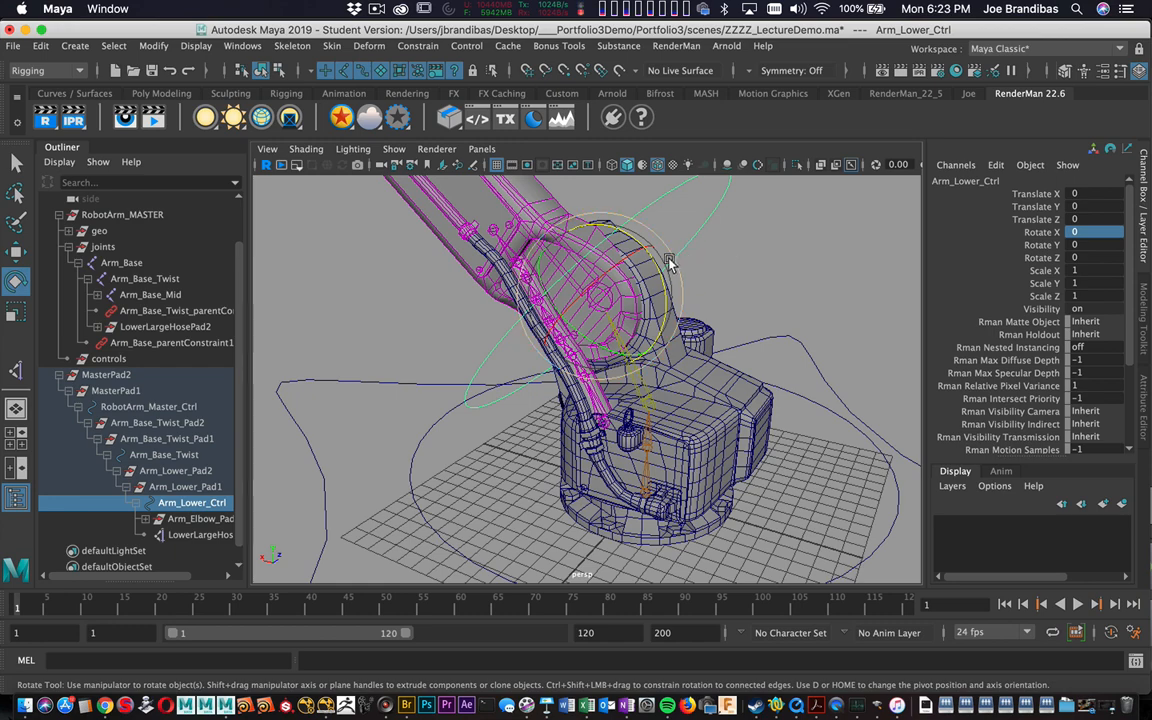
pyautogui.moveTo(655, 267); pyautogui.dragTo(597, 270)
pyautogui.press('super+z')
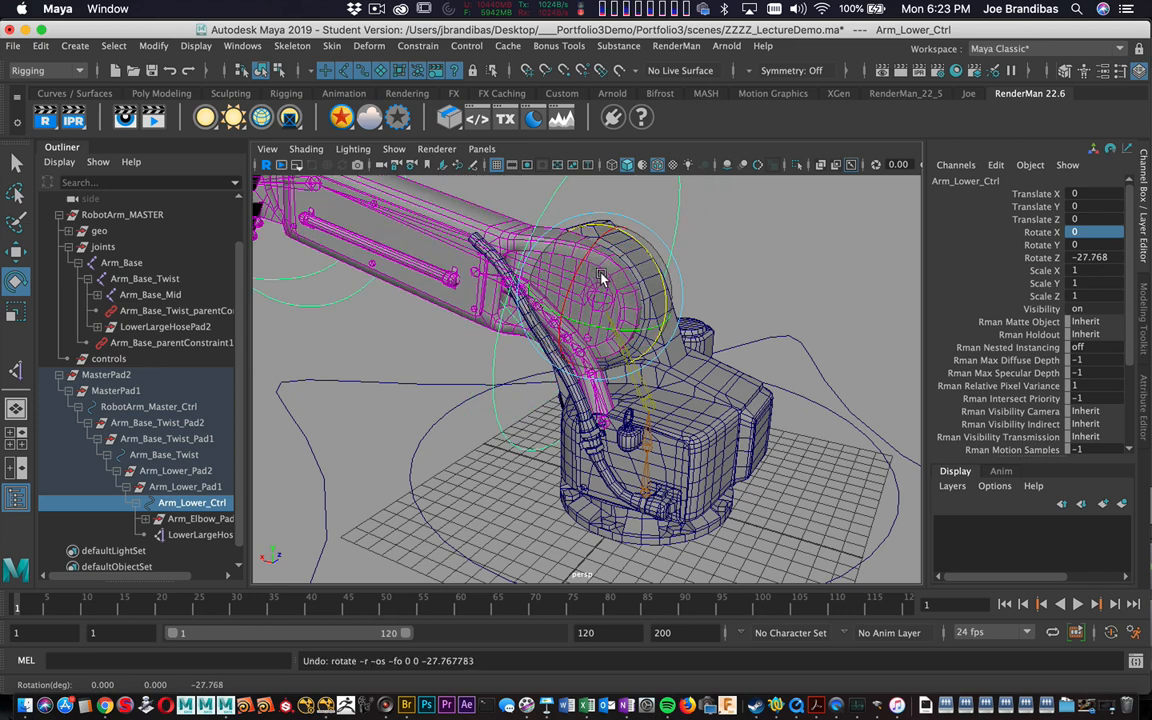
# Step: Test the skinned hose by rotating Arm_Base_Twist and Arm_Lower_Ctrl together, and undo all of these test rotations
pyautogui.keyDown('alt'); pyautogui.moveTo(722, 384); pyautogui.dragTo(651, 389, button='right'); pyautogui.keyUp('alt')
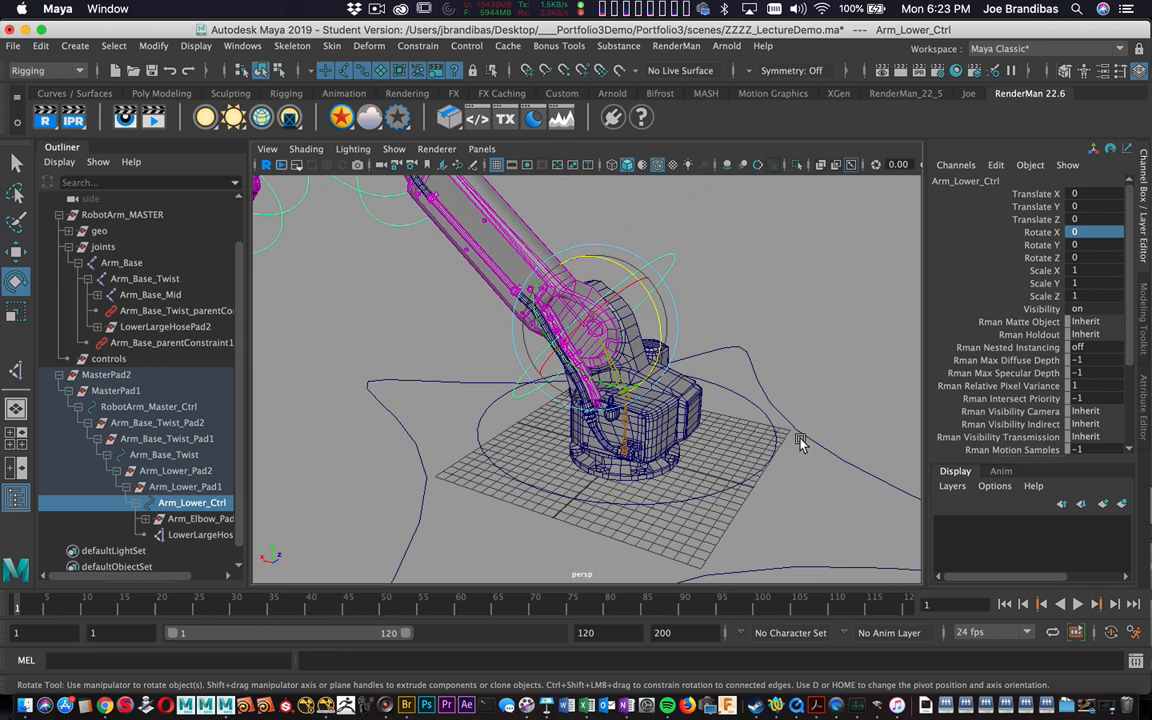
pyautogui.click(775, 444)
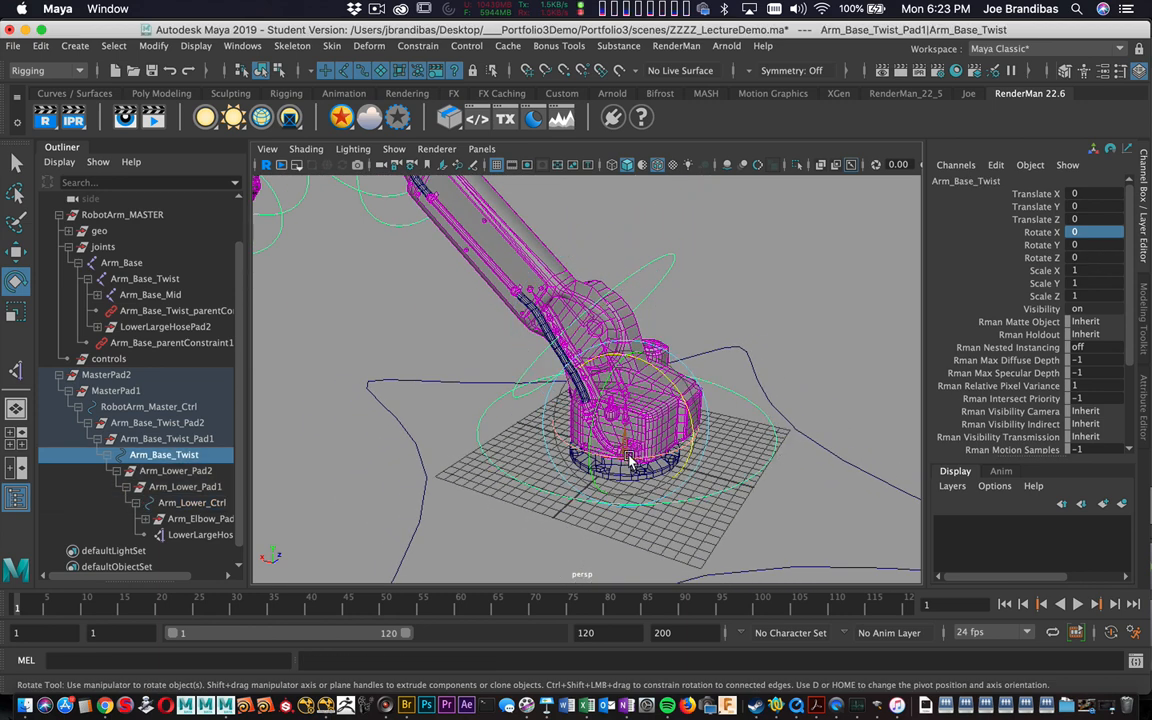
pyautogui.moveTo(629, 459); pyautogui.dragTo(704, 434)
pyautogui.click(688, 269)
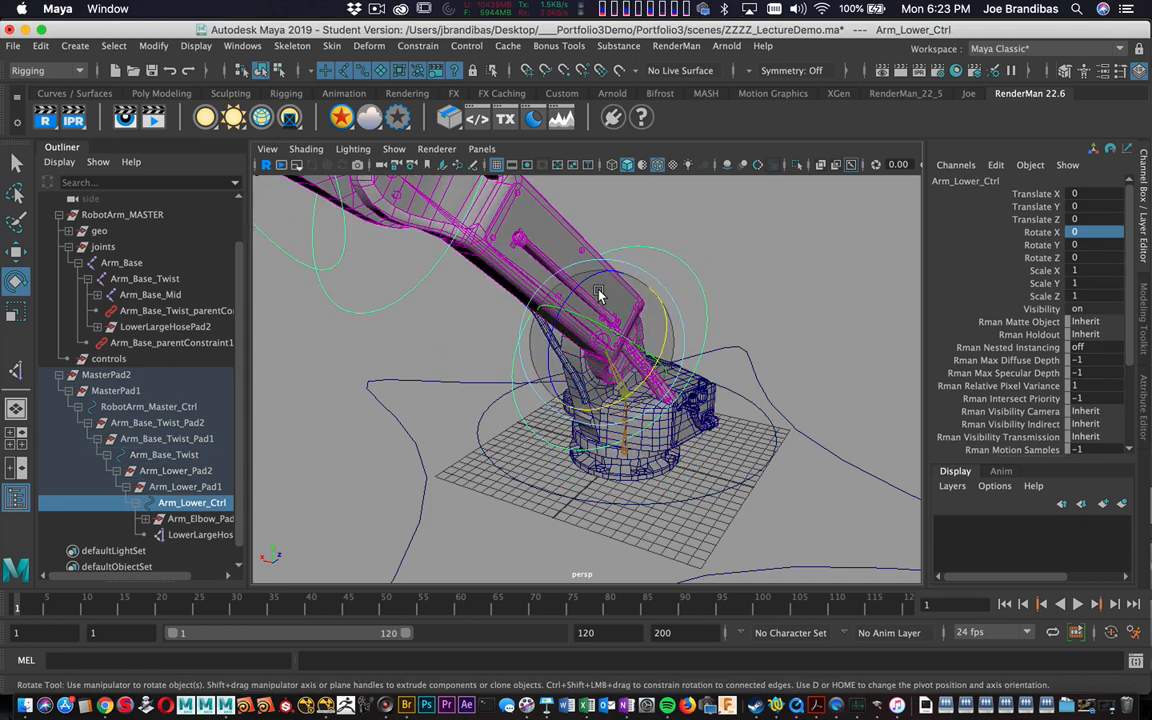
pyautogui.moveTo(599, 294); pyautogui.dragTo(561, 323)
pyautogui.press('super+z')
pyautogui.keyDown('alt'); pyautogui.moveTo(722, 239); pyautogui.dragTo(764, 234); pyautogui.keyUp('alt')
pyautogui.press('super+z')
pyautogui.press('super+z')
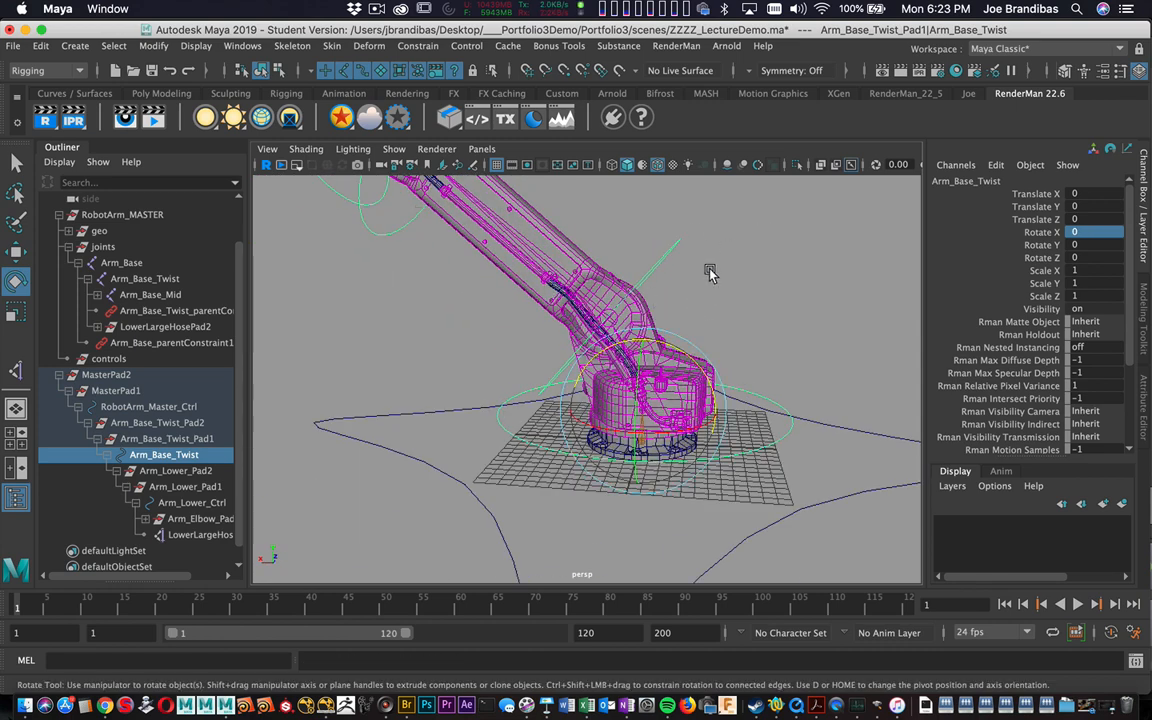
# Step: Examine the thinner hose beside the skinned one, from its clamp on the lower arm to its connector at the base
pyautogui.keyDown('alt'); pyautogui.moveTo(709, 273); pyautogui.dragTo(530, 488); pyautogui.keyUp('alt')
pyautogui.keyDown('alt'); pyautogui.moveTo(550, 327); pyautogui.dragTo(573, 468); pyautogui.keyUp('alt')
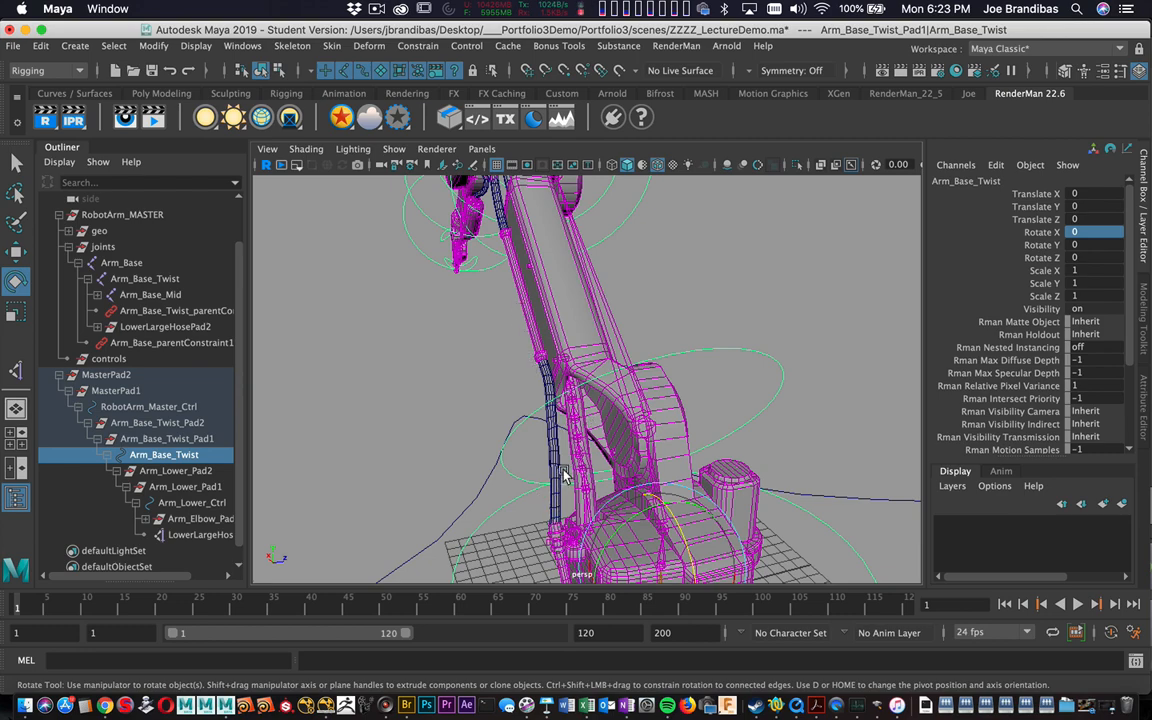
pyautogui.scroll(8, 548, 362)
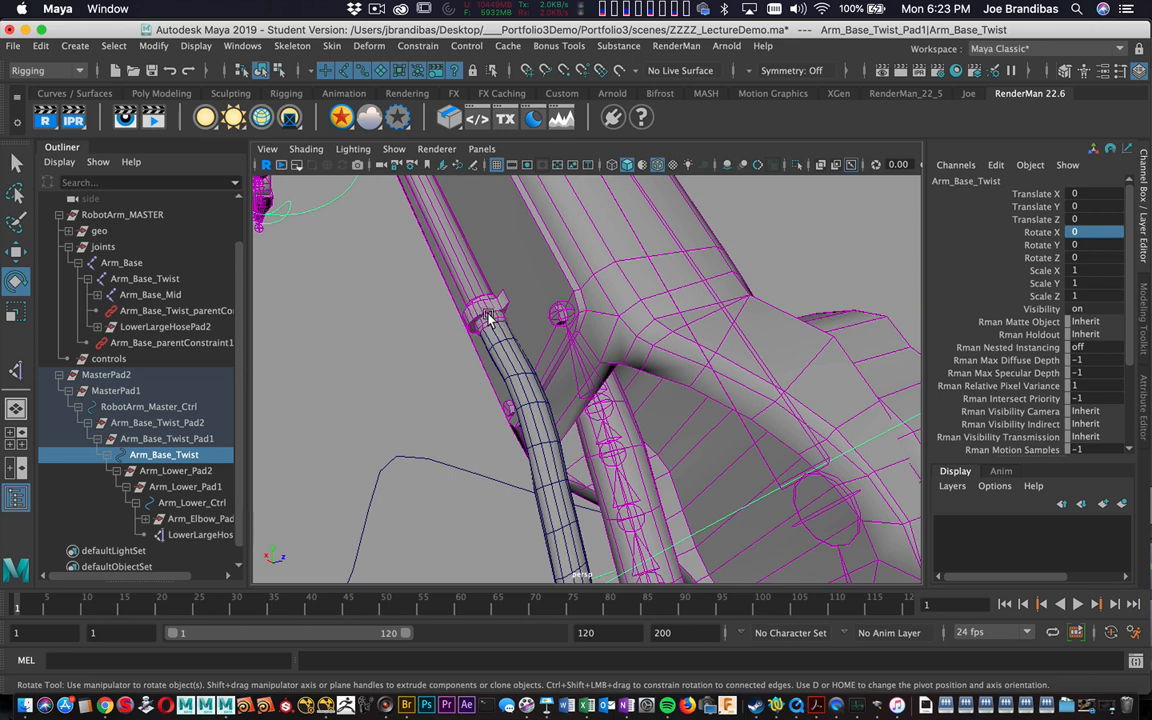
pyautogui.keyDown('alt'); pyautogui.moveTo(493, 342); pyautogui.dragTo(518, 432); pyautogui.keyUp('alt')
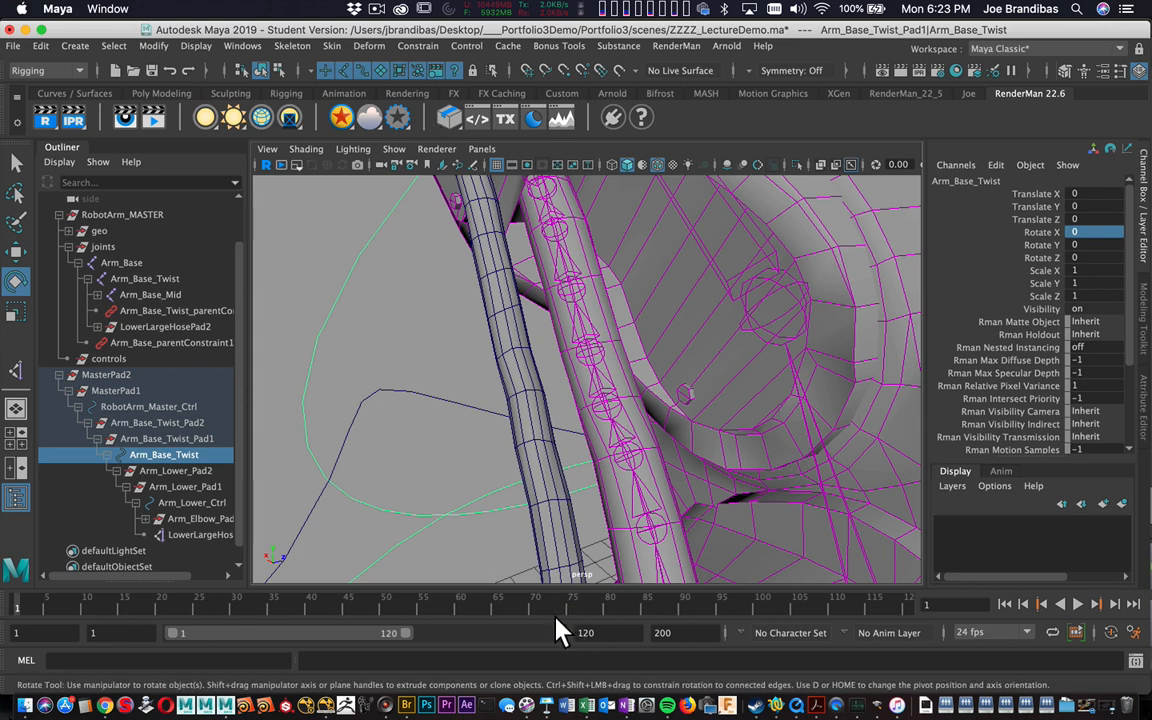
pyautogui.keyDown('alt'); pyautogui.moveTo(470, 445); pyautogui.dragTo(494, 249); pyautogui.keyUp('alt')
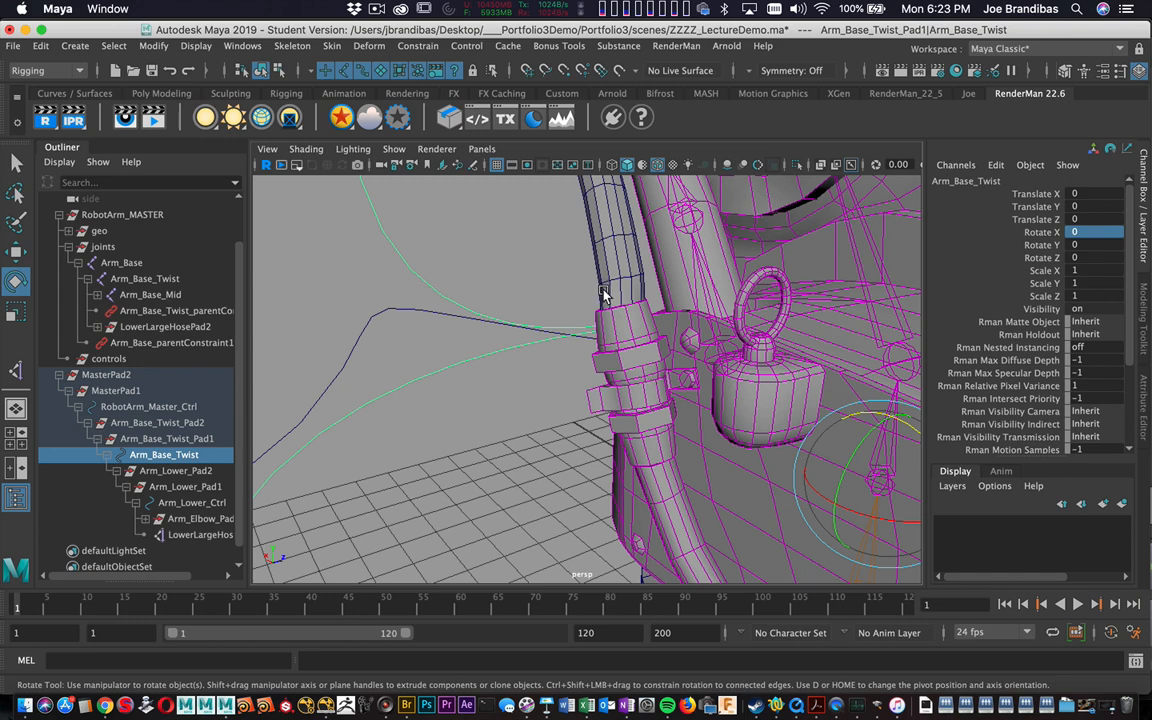
pyautogui.keyDown('alt'); pyautogui.moveTo(799, 399); pyautogui.dragTo(770, 481); pyautogui.keyUp('alt')
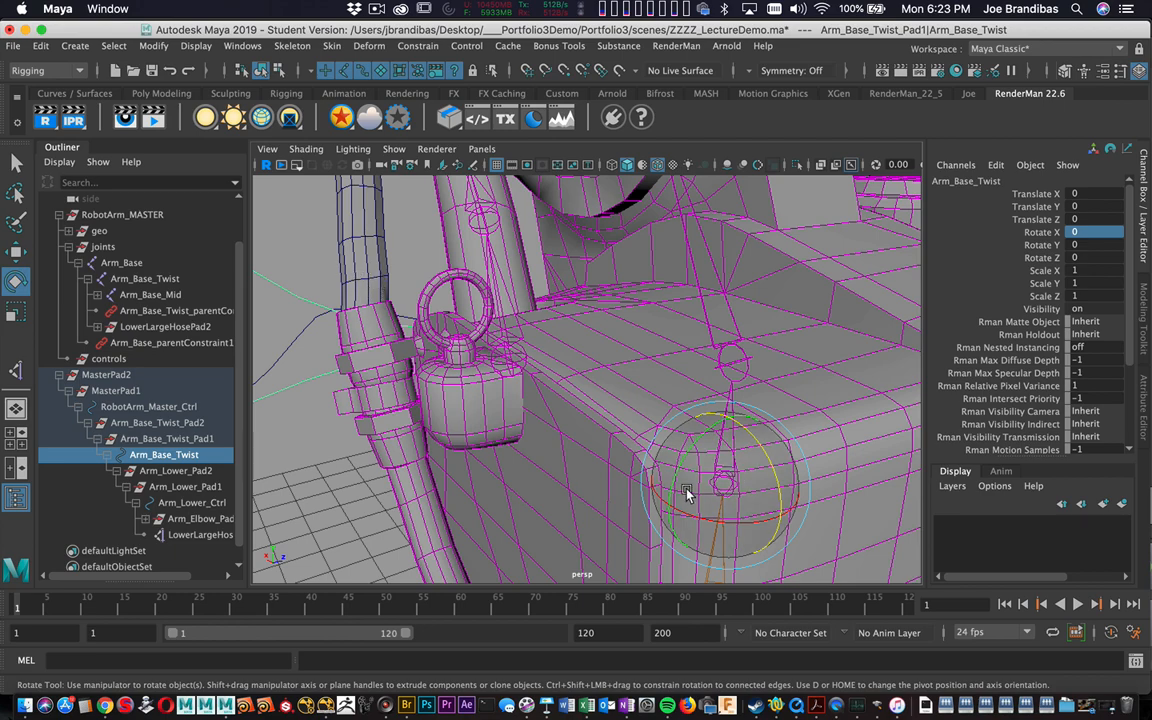
pyautogui.keyDown('alt'); pyautogui.moveTo(399, 319); pyautogui.dragTo(442, 327); pyautogui.keyUp('alt')
pyautogui.keyDown('alt'); pyautogui.moveTo(464, 336); pyautogui.dragTo(541, 598, button='middle'); pyautogui.keyUp('alt')
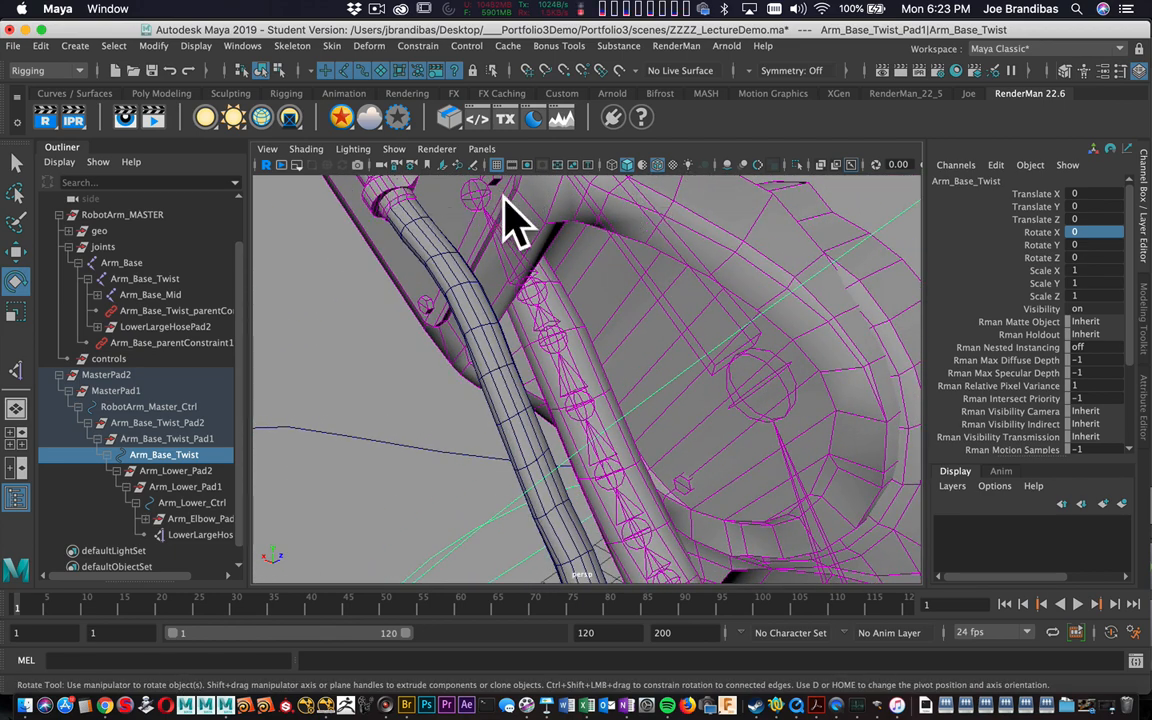
# Step: Examine the hoses around the elbow and wrist and how they attach along the whole arm
pyautogui.keyDown('alt'); pyautogui.moveTo(504, 203); pyautogui.dragTo(320, 205, button='right'); pyautogui.keyUp('alt')
pyautogui.keyDown('alt'); pyautogui.moveTo(320, 205); pyautogui.dragTo(530, 450); pyautogui.keyUp('alt')
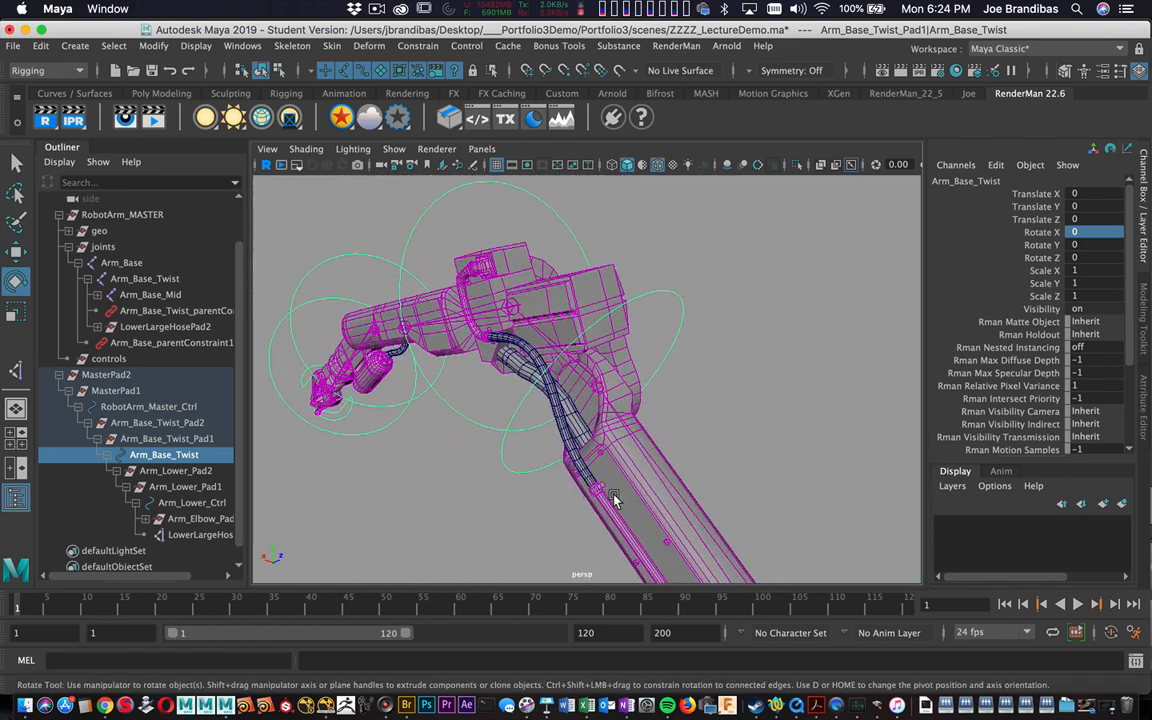
pyautogui.keyDown('alt'); pyautogui.moveTo(655, 393); pyautogui.dragTo(501, 351); pyautogui.keyUp('alt')
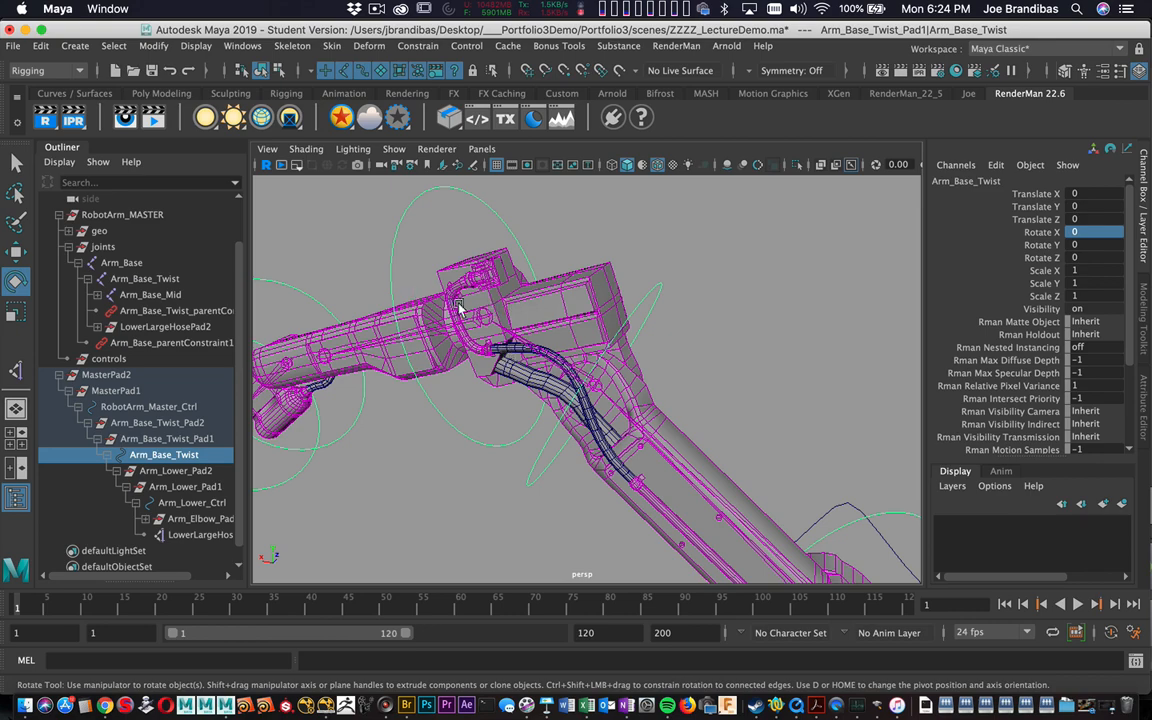
pyautogui.keyDown('alt'); pyautogui.moveTo(458, 307); pyautogui.dragTo(400, 330); pyautogui.keyUp('alt')
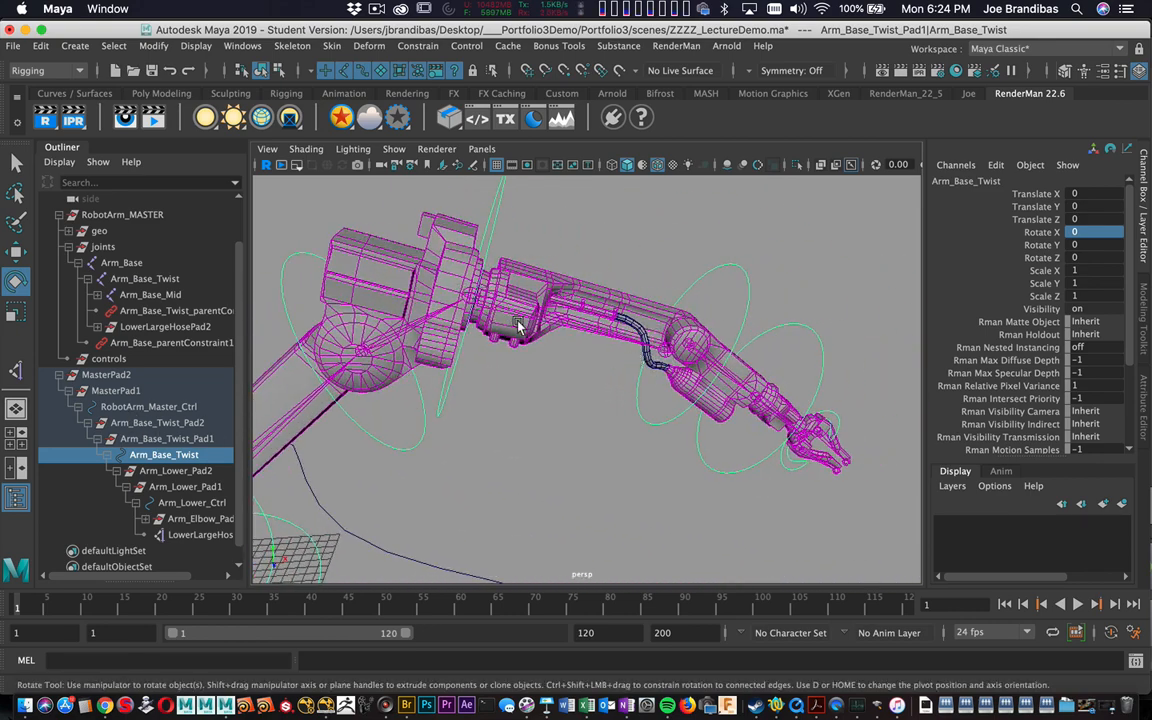
pyautogui.keyDown('alt'); pyautogui.moveTo(518, 326); pyautogui.dragTo(588, 325); pyautogui.keyUp('alt')
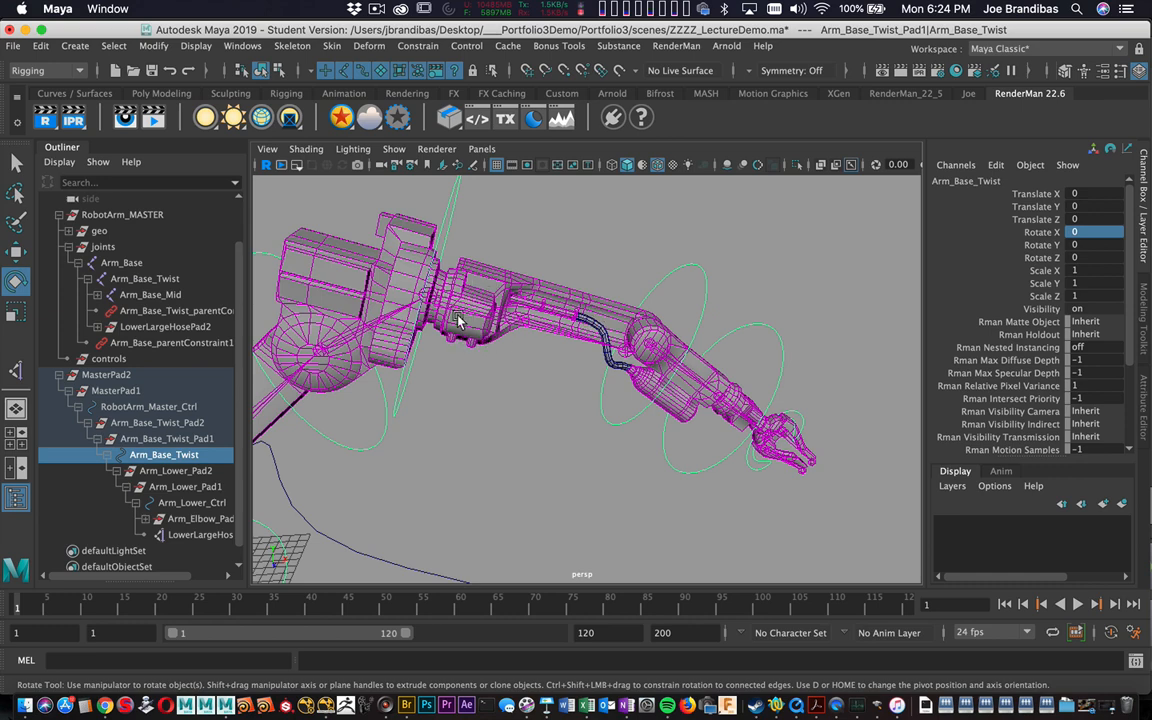
pyautogui.keyDown('alt'); pyautogui.moveTo(510, 320); pyautogui.dragTo(490, 287); pyautogui.keyUp('alt')
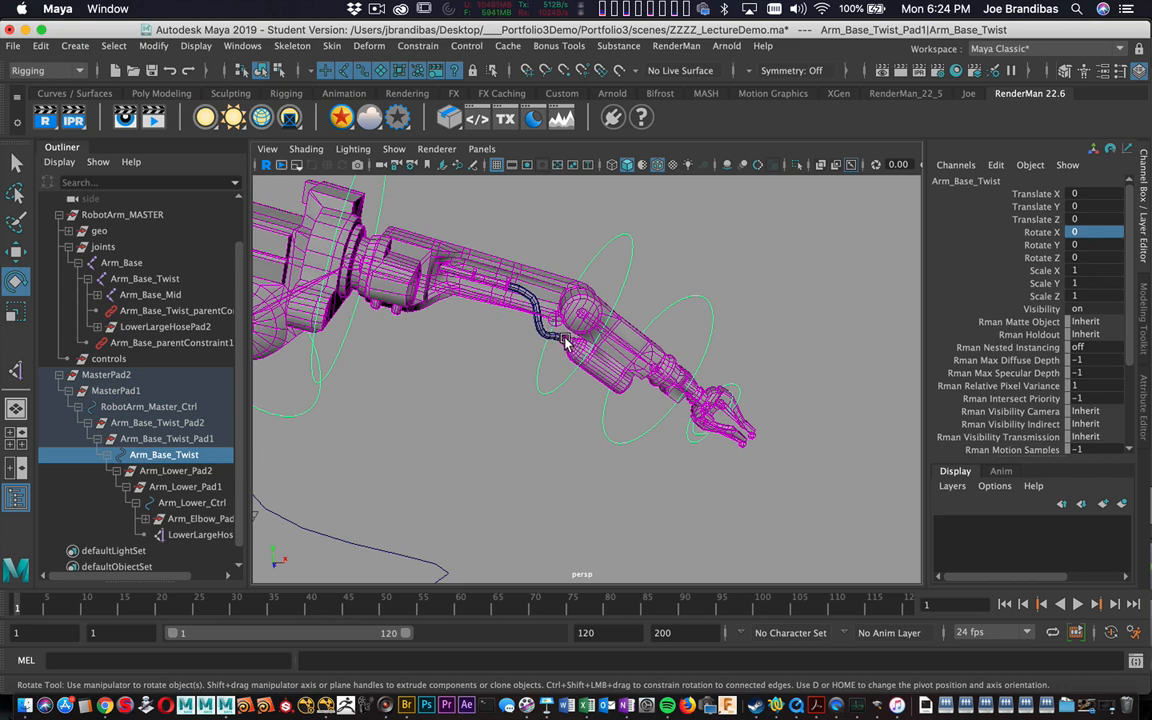
pyautogui.keyDown('alt'); pyautogui.moveTo(574, 355); pyautogui.dragTo(645, 396); pyautogui.keyUp('alt')
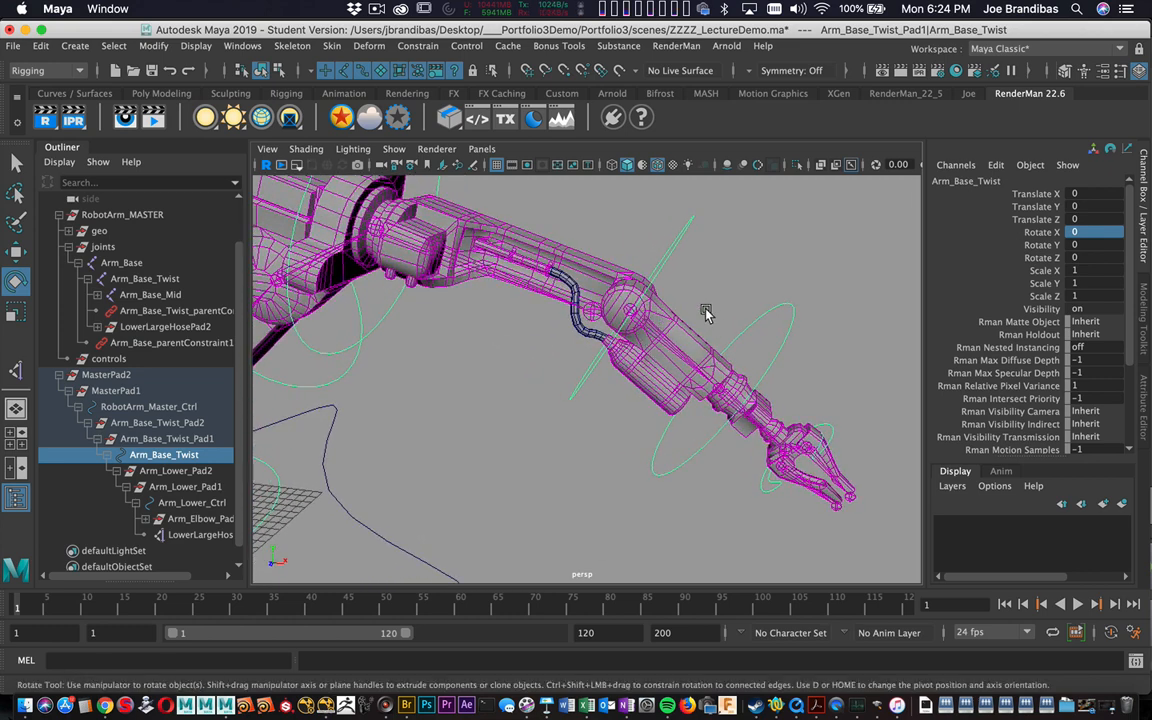
pyautogui.keyDown('alt'); pyautogui.moveTo(706, 314); pyautogui.dragTo(459, 358); pyautogui.keyUp('alt')
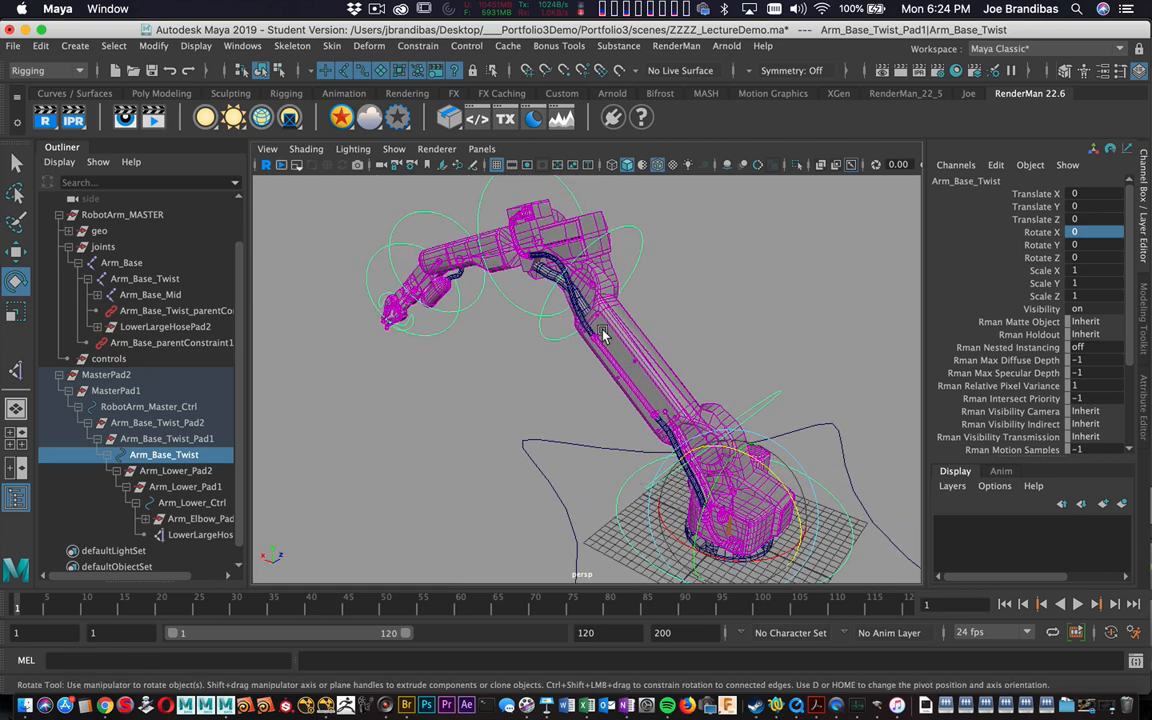
pyautogui.keyDown('alt'); pyautogui.moveTo(460, 346); pyautogui.dragTo(519, 348); pyautogui.keyUp('alt')
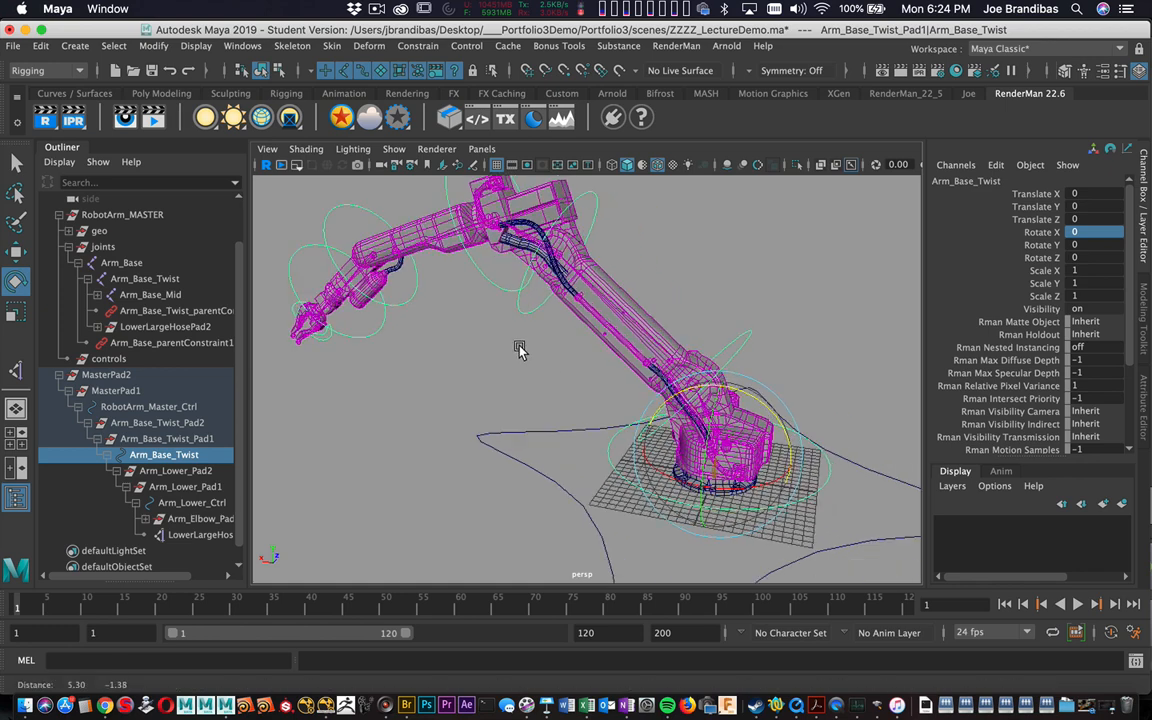
pyautogui.keyDown('alt'); pyautogui.moveTo(519, 348); pyautogui.dragTo(438, 348, button='middle'); pyautogui.keyUp('alt')
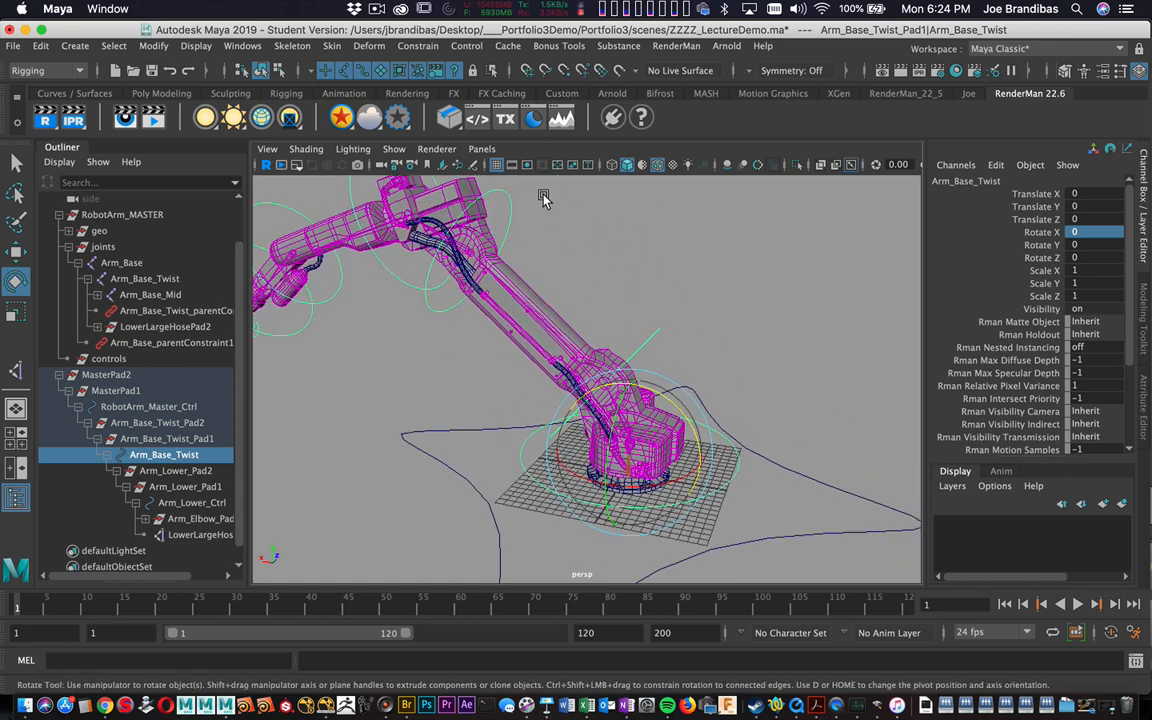